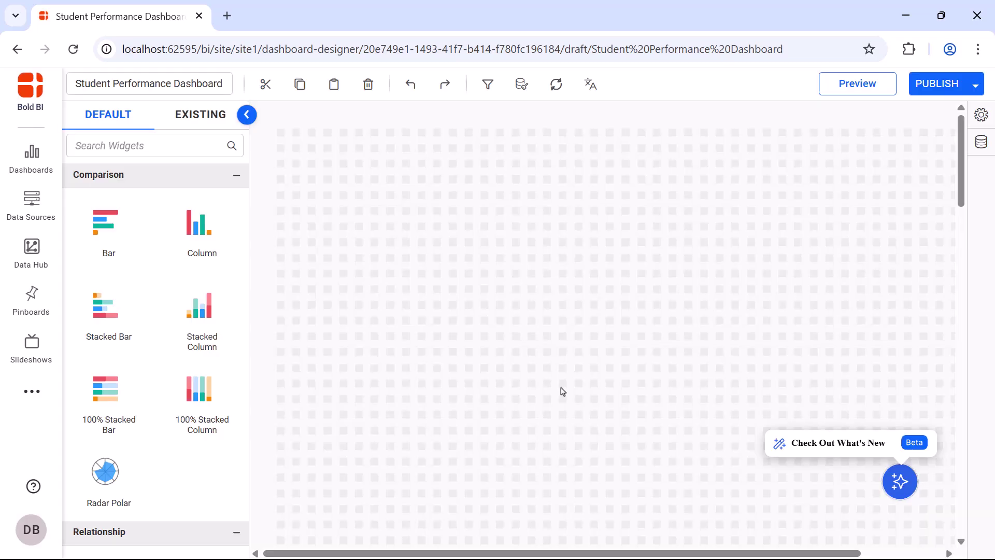
# Create a new PostgreSQL data source and name it "student performance dashboard".
pyautogui.click(981, 143)
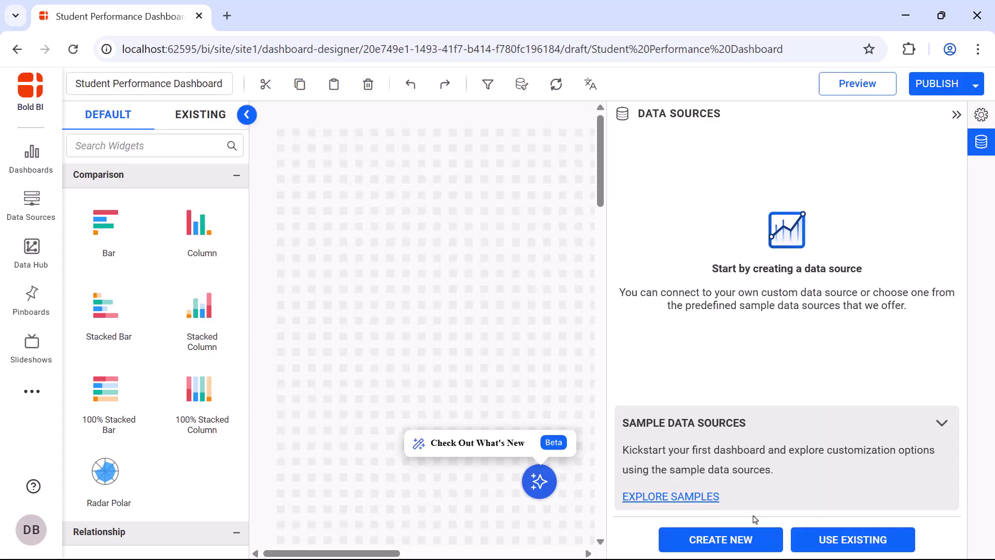
pyautogui.click(752, 537)
pyautogui.write('postgre')
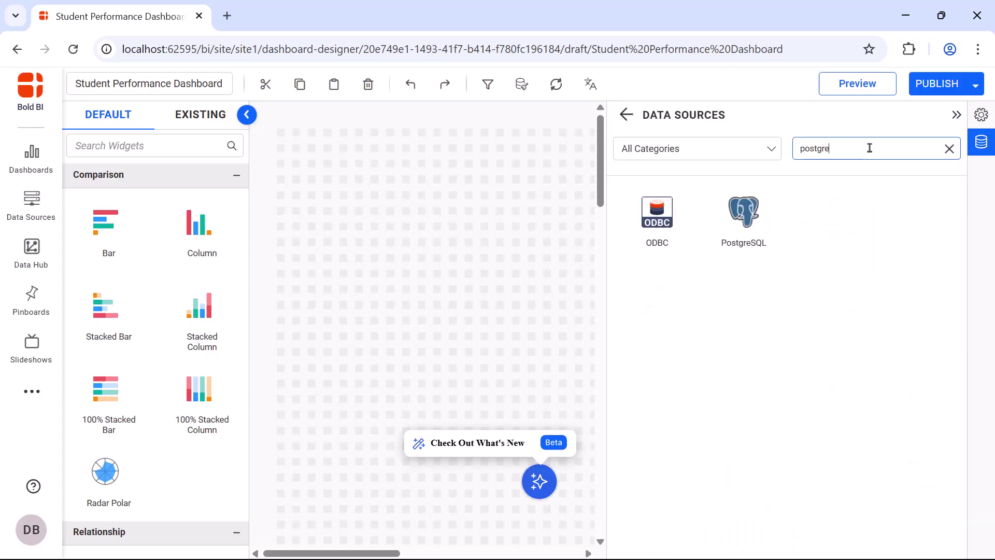
pyautogui.click(763, 236)
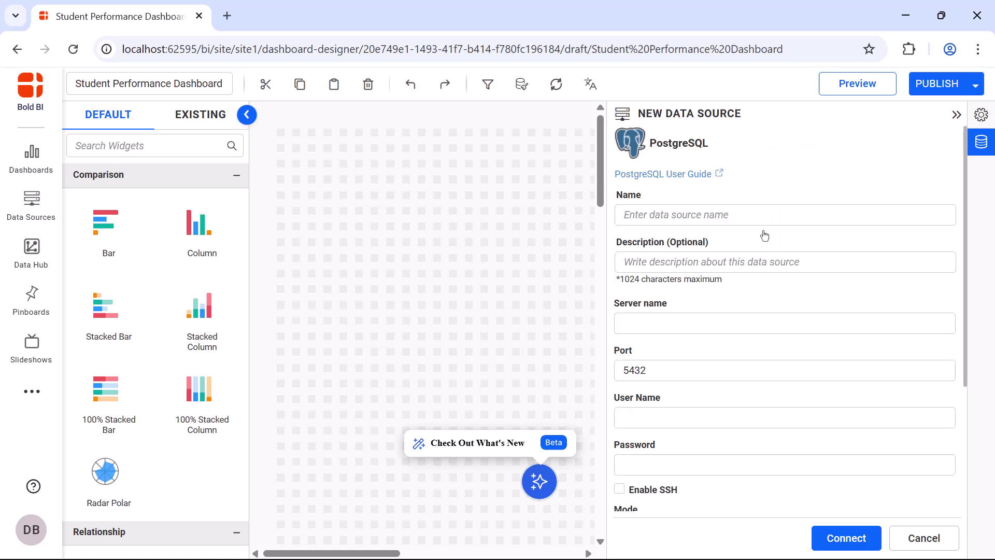
pyautogui.click(775, 214)
pyautogui.write('student performance dashboa')
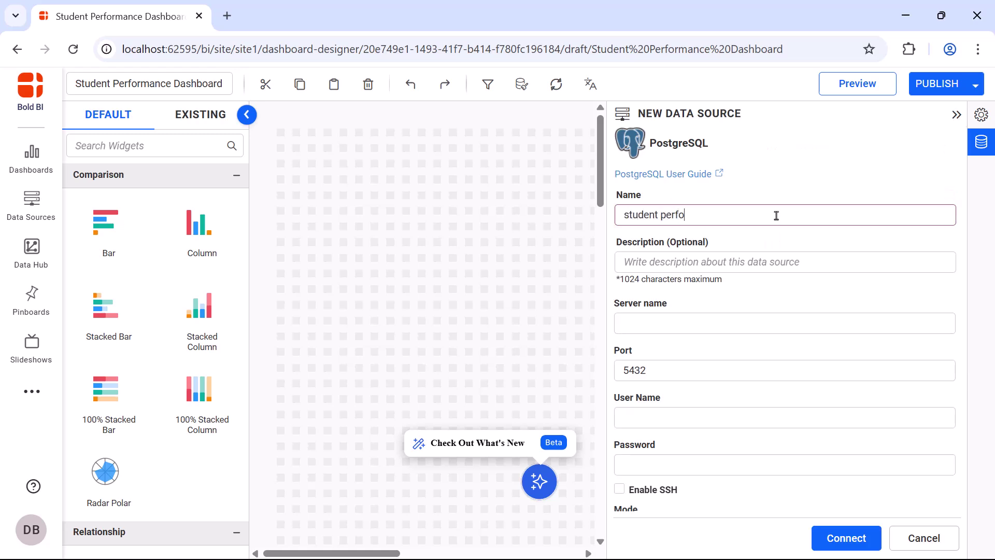
# Fill in the PostgreSQL connection's server name, port, user name and account password.
pyautogui.click(775, 317)
pyautogui.hotkey('ctrl', 'v')
pyautogui.click(781, 371)
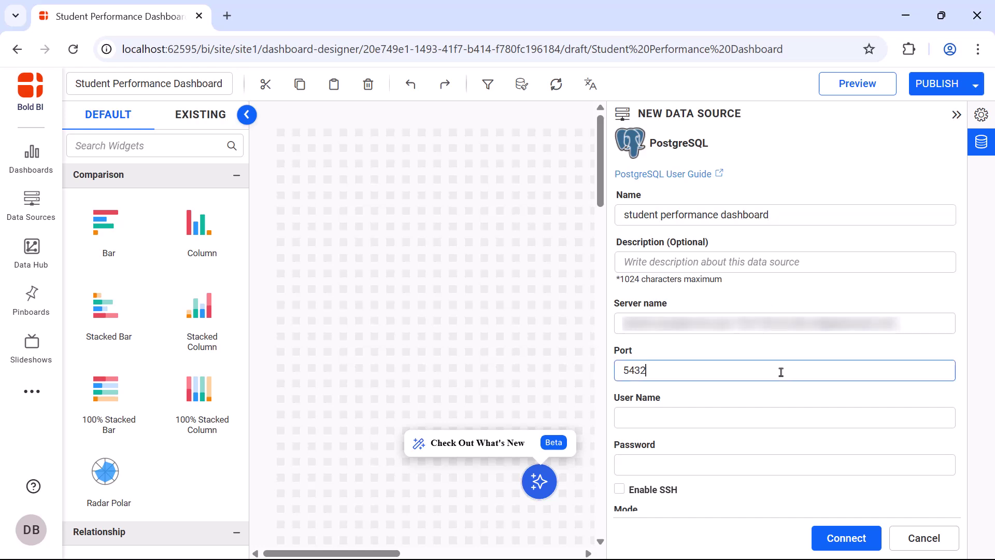
pyautogui.click(780, 418)
pyautogui.hotkey('ctrl', 'v')
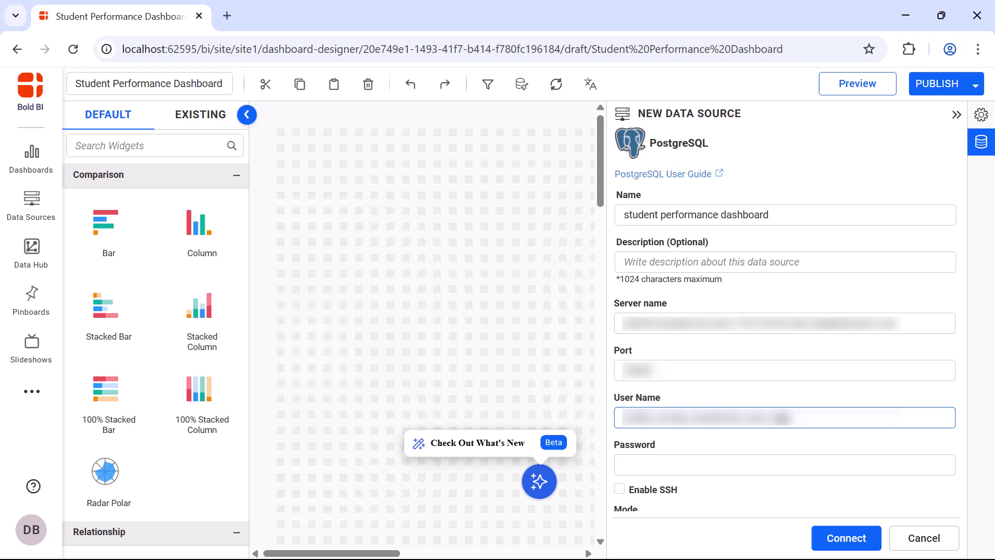
pyautogui.click(780, 465)
pyautogui.hotkey('ctrl', 'v')
# Set the database to sample-dashboards and connect to the PostgreSQL server in Live mode.
pyautogui.scroll(-3, 780, 464)
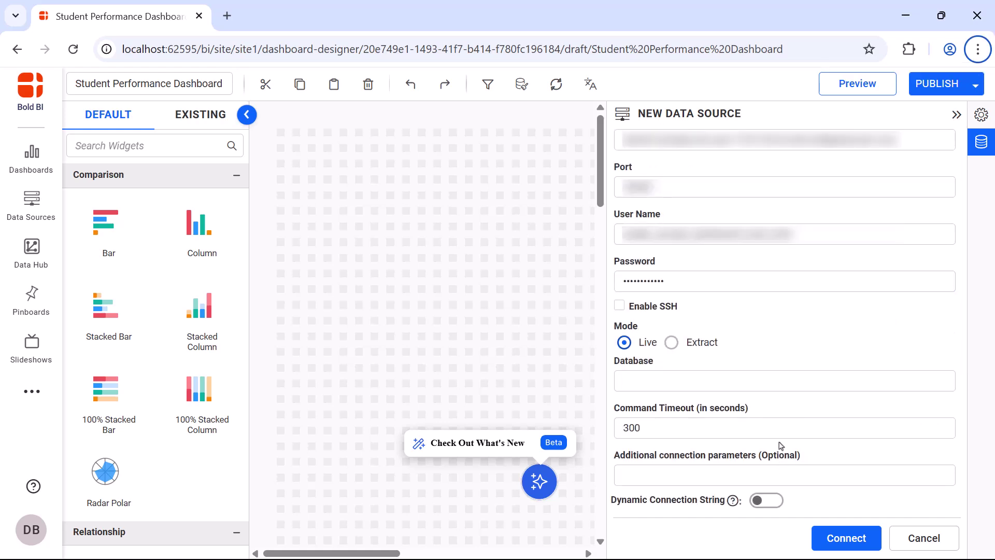
pyautogui.click(786, 380)
pyautogui.write('sample-dashboards')
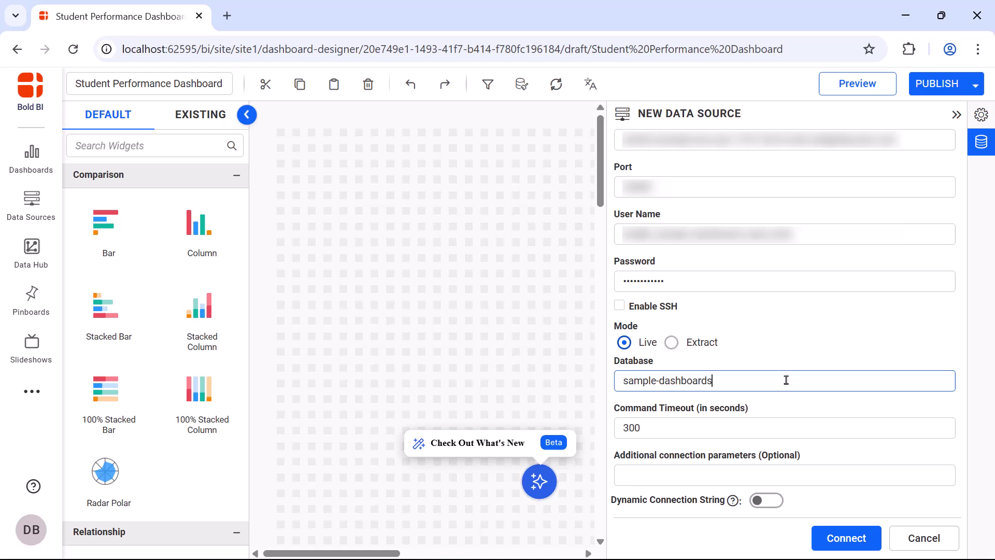
pyautogui.click(845, 538)
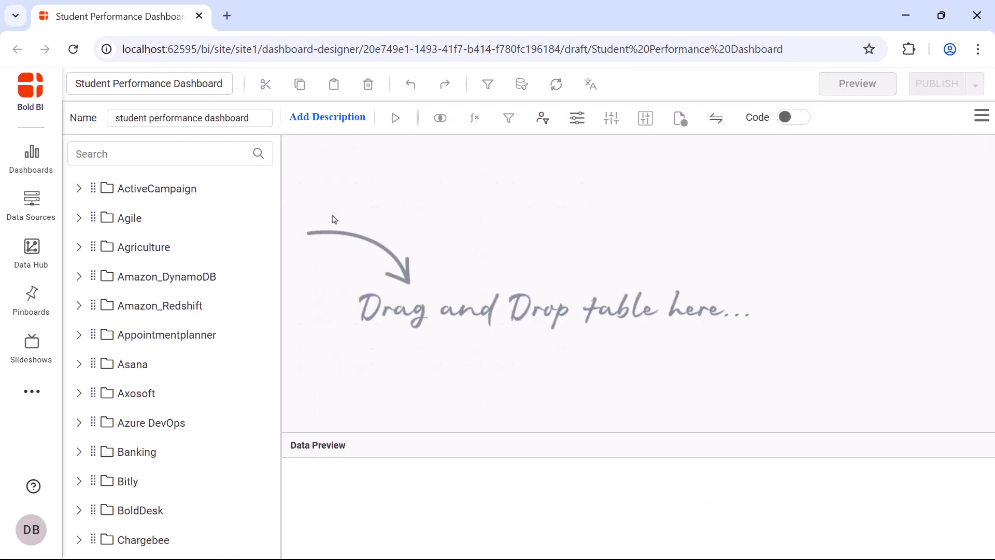
# Find the Education schema's tables and add student_details and students_marks_details to the query canvas.
pyautogui.click(211, 153)
pyautogui.write('education')
pyautogui.click(91, 217)
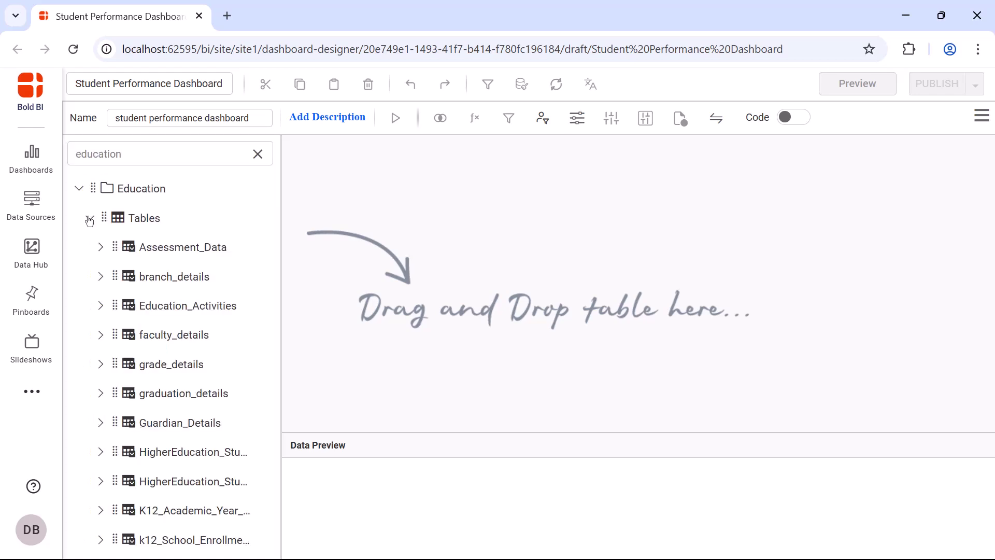
pyautogui.scroll(-4, 133, 223)
pyautogui.moveTo(176, 393); pyautogui.dragTo(290, 153)
pyautogui.moveTo(207, 451); pyautogui.dragTo(467, 156)
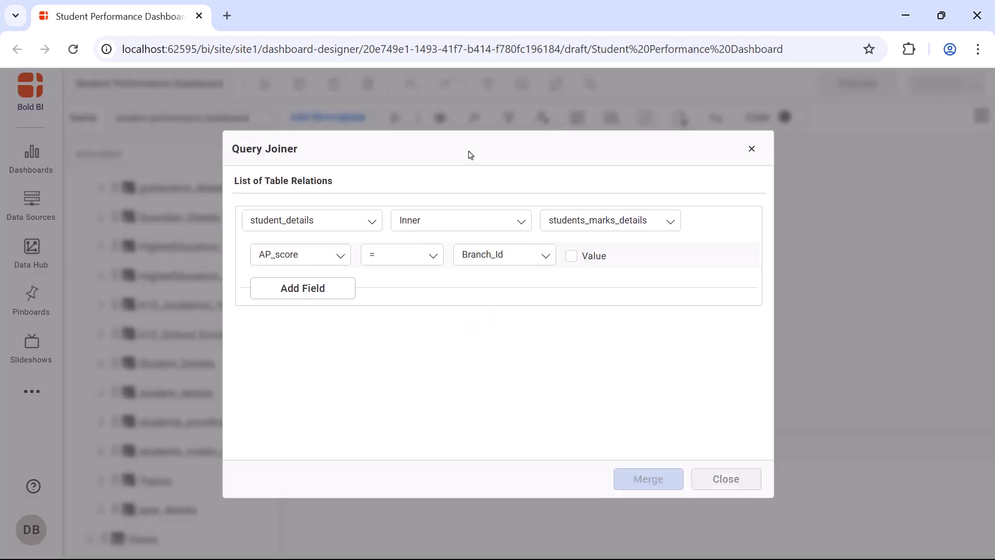
# Join student_details to students_marks_details with a Left Outer Join on Student_Id in both tables and merge them.
pyautogui.click(459, 219)
pyautogui.click(429, 271)
pyautogui.click(342, 255)
pyautogui.write('stu')
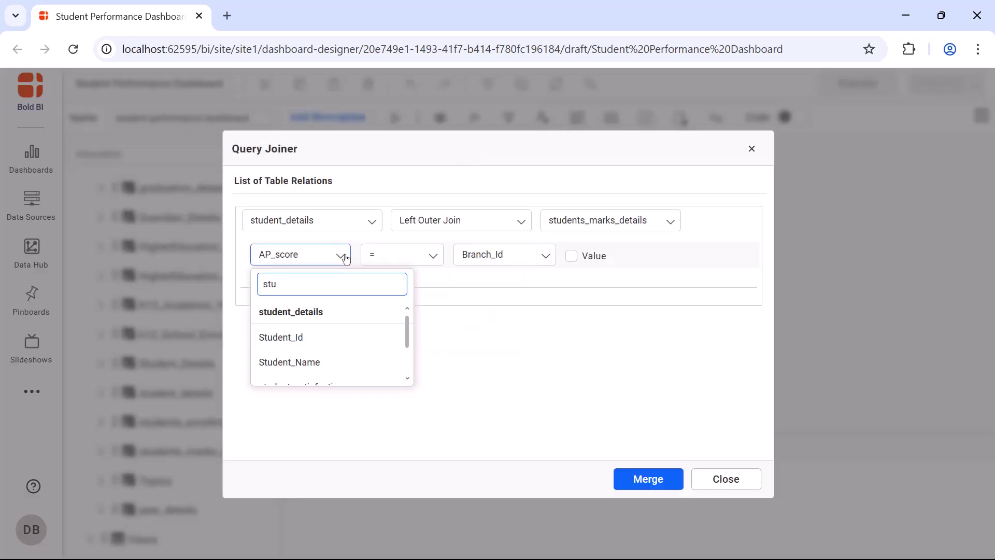
pyautogui.click(333, 337)
pyautogui.click(545, 255)
pyautogui.write('stu')
pyautogui.scroll(-2, 544, 331)
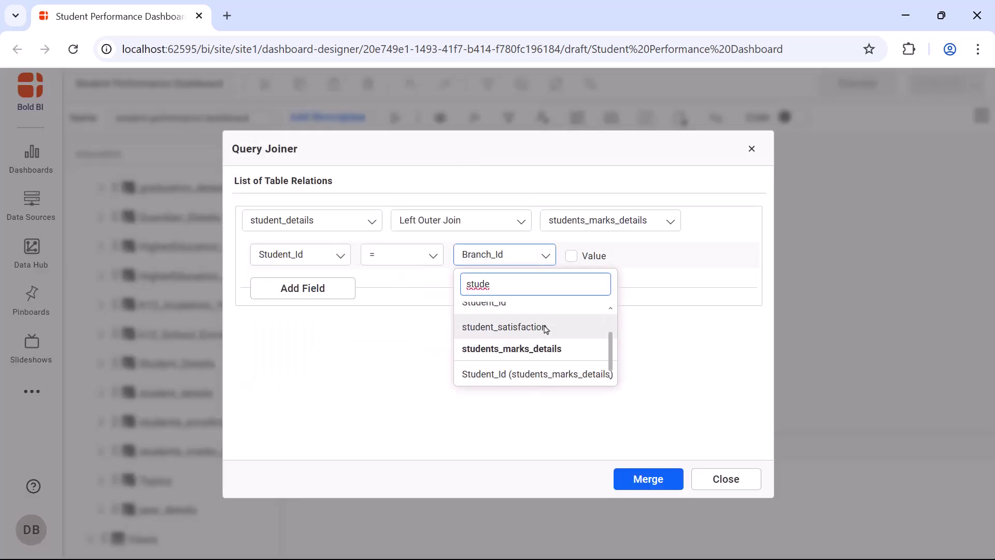
pyautogui.click(544, 372)
pyautogui.click(649, 479)
# Add the grade_details table to the canvas and merge it with a Left Outer Join on Grade_Id.
pyautogui.scroll(2, 261, 246)
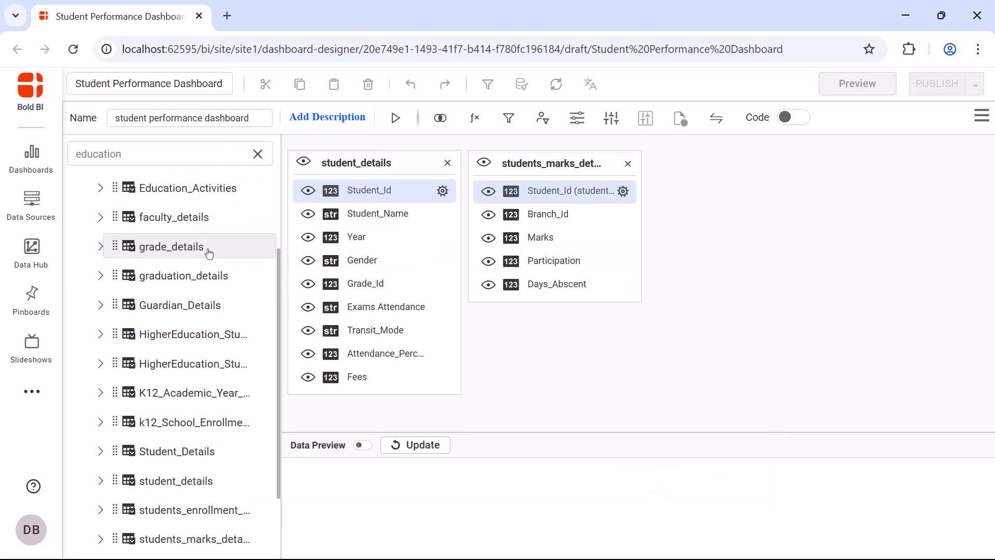
pyautogui.moveTo(262, 247); pyautogui.dragTo(647, 155)
pyautogui.click(324, 328)
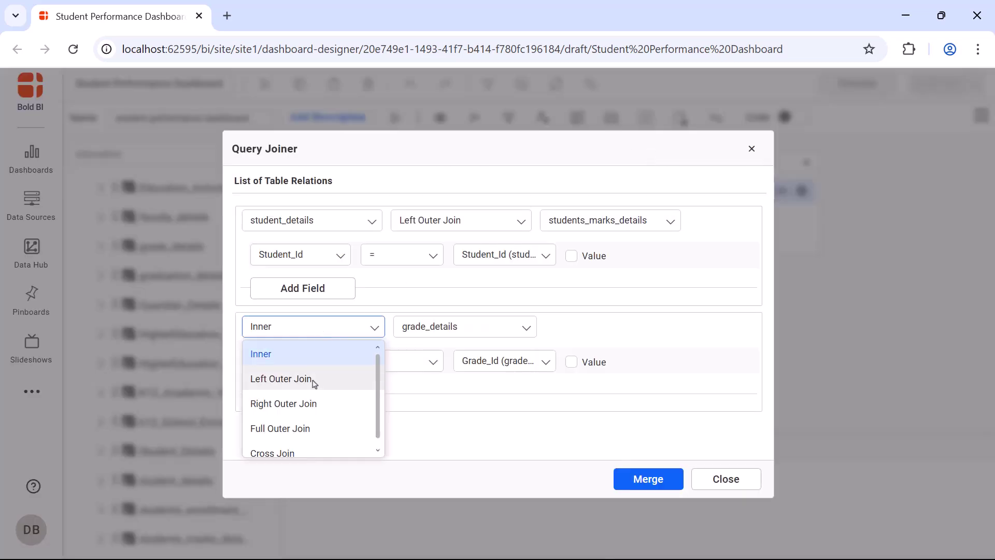
pyautogui.click(313, 379)
pyautogui.click(321, 362)
pyautogui.write('gra')
pyautogui.click(307, 443)
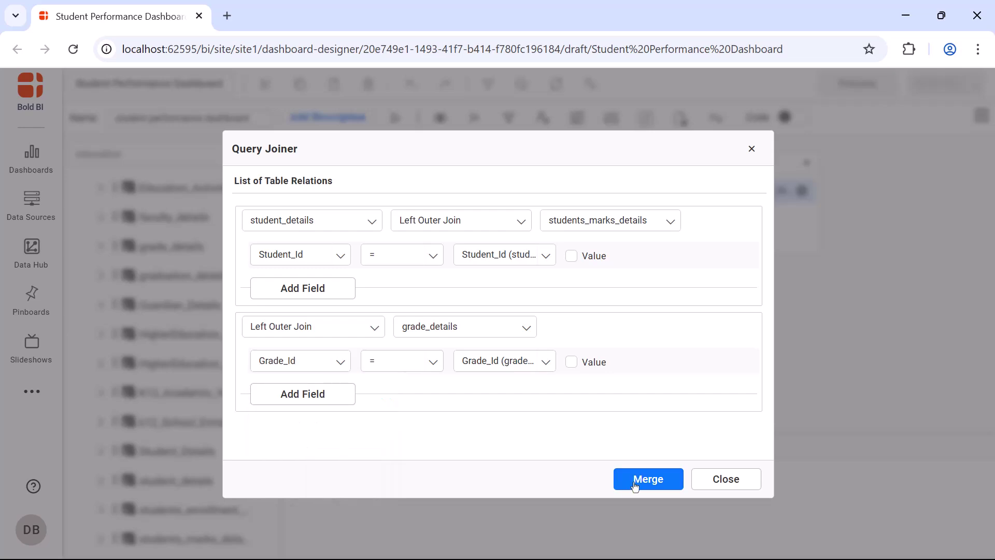
pyautogui.click(633, 479)
# Add the branch_details table to the canvas and merge it with a Left Outer Join on Branch_Id.
pyautogui.scroll(2, 174, 259)
pyautogui.moveTo(174, 245); pyautogui.dragTo(653, 271)
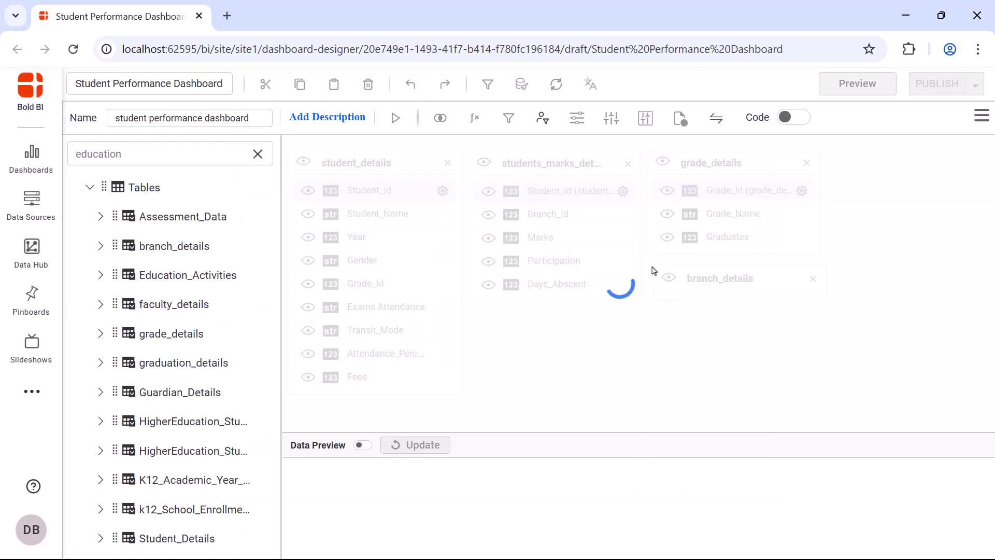
pyautogui.click(373, 362)
pyautogui.click(355, 413)
pyautogui.click(331, 397)
pyautogui.write('bra')
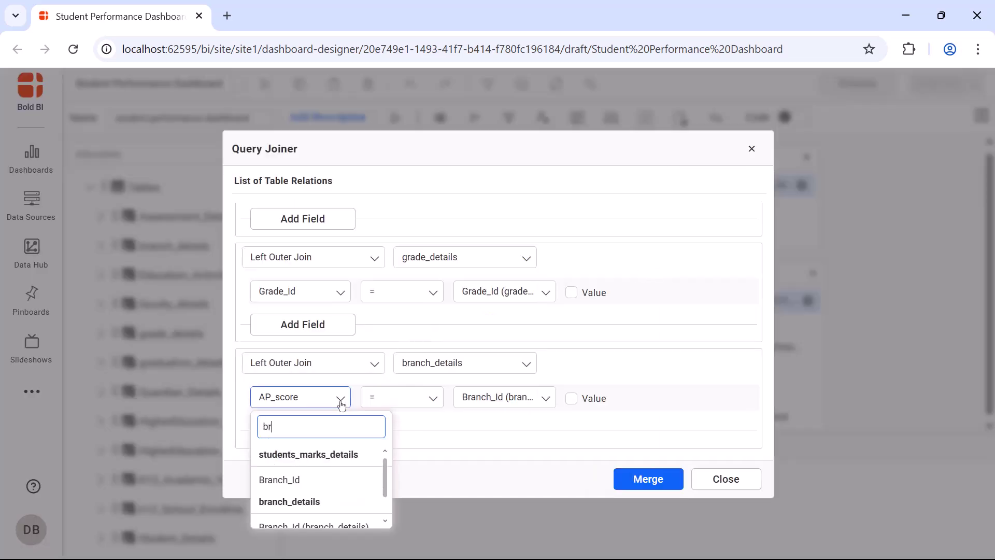
pyautogui.click(290, 477)
pyautogui.click(642, 479)
# Add the year_details table and merge it with a Left Outer Join matching Year to Year_Id.
pyautogui.scroll(-5, 174, 363)
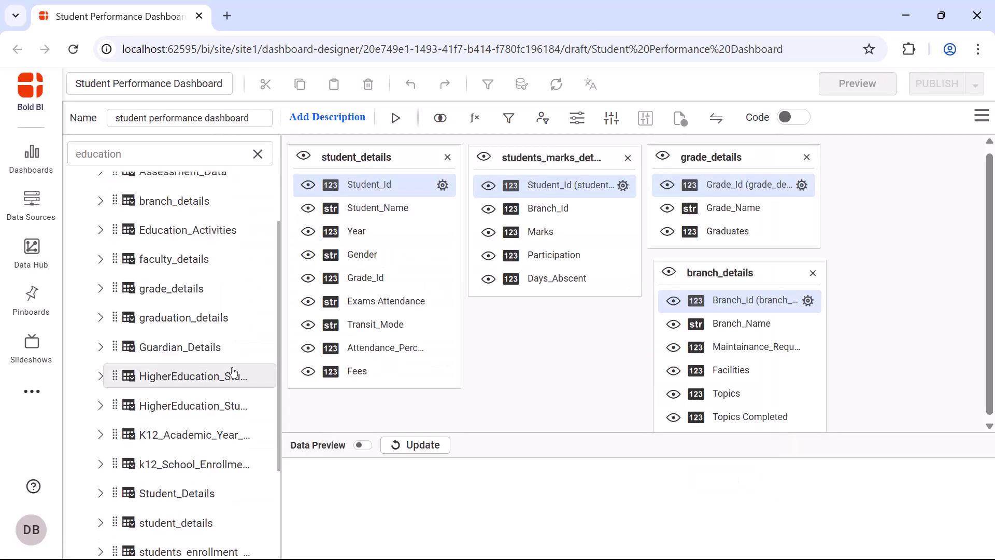
pyautogui.moveTo(171, 510); pyautogui.dragTo(841, 148)
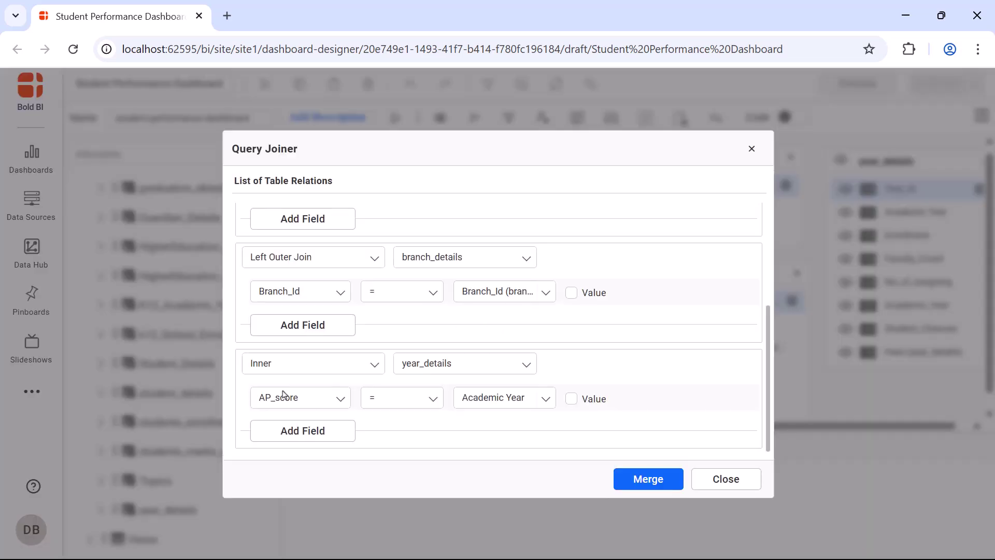
pyautogui.click(300, 363)
pyautogui.click(273, 413)
pyautogui.click(309, 397)
pyautogui.write('ye')
pyautogui.click(268, 480)
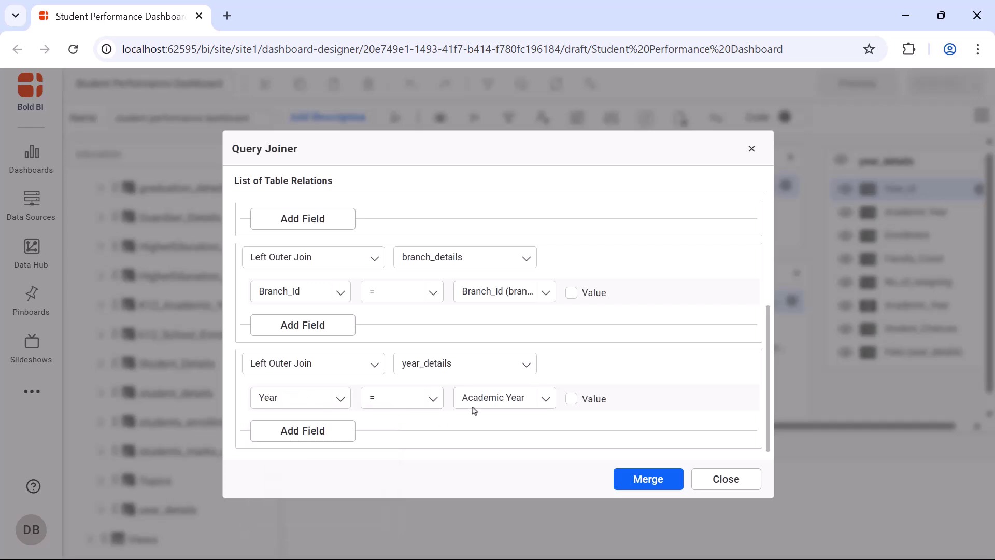
pyautogui.click(482, 400)
pyautogui.write('year')
pyautogui.scroll(-2, 487, 466)
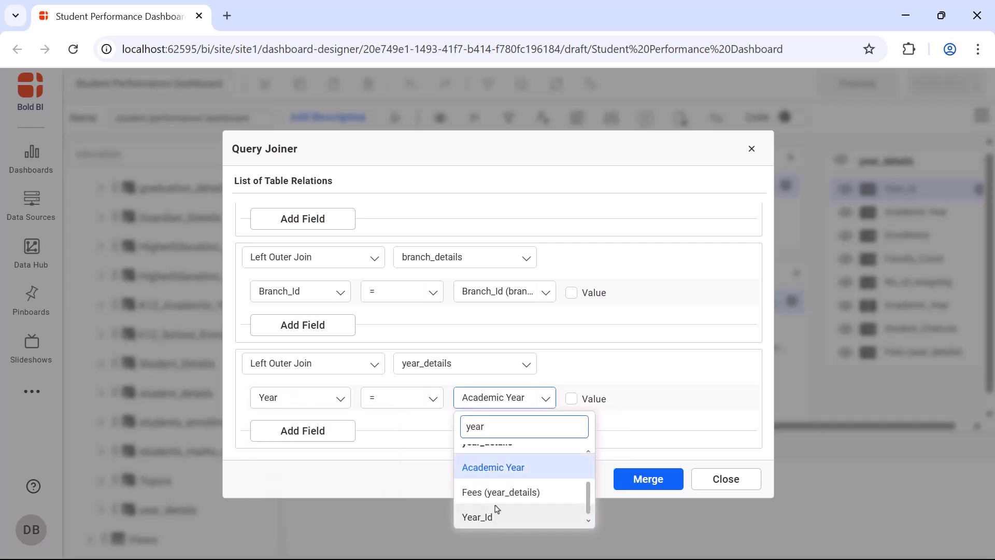
pyautogui.click(493, 514)
pyautogui.click(643, 478)
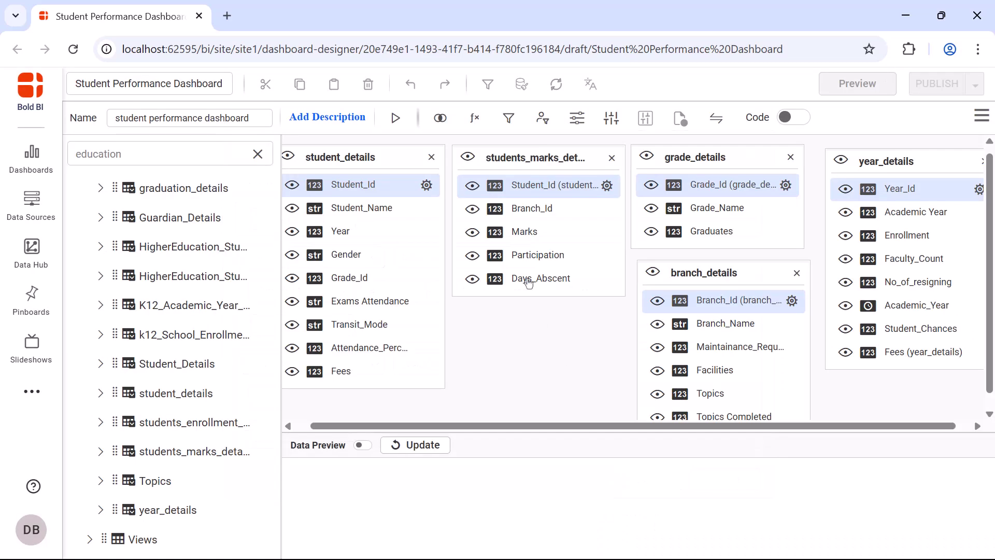
# Run the joined query and check its records in the data preview, switching the preview off again.
pyautogui.click(396, 118)
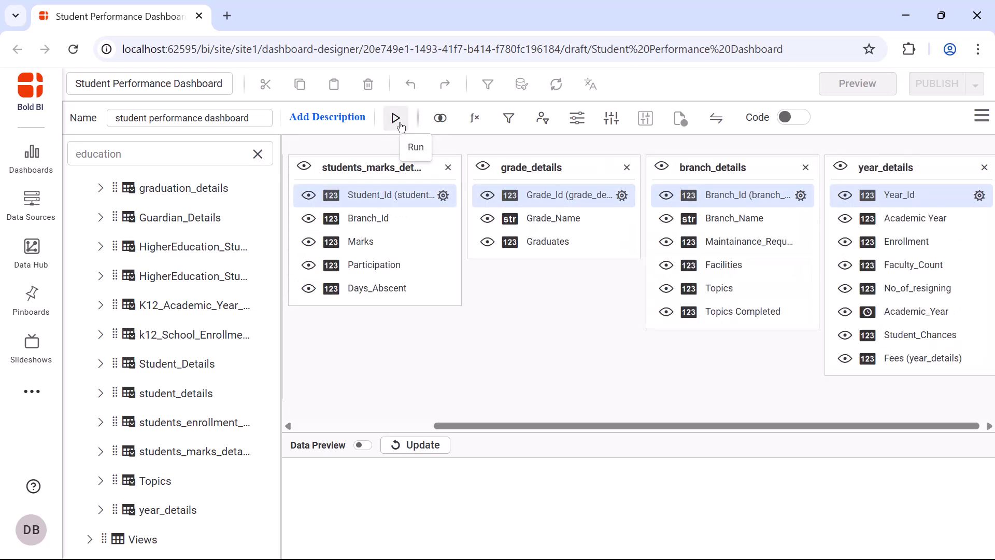
pyautogui.click(362, 446)
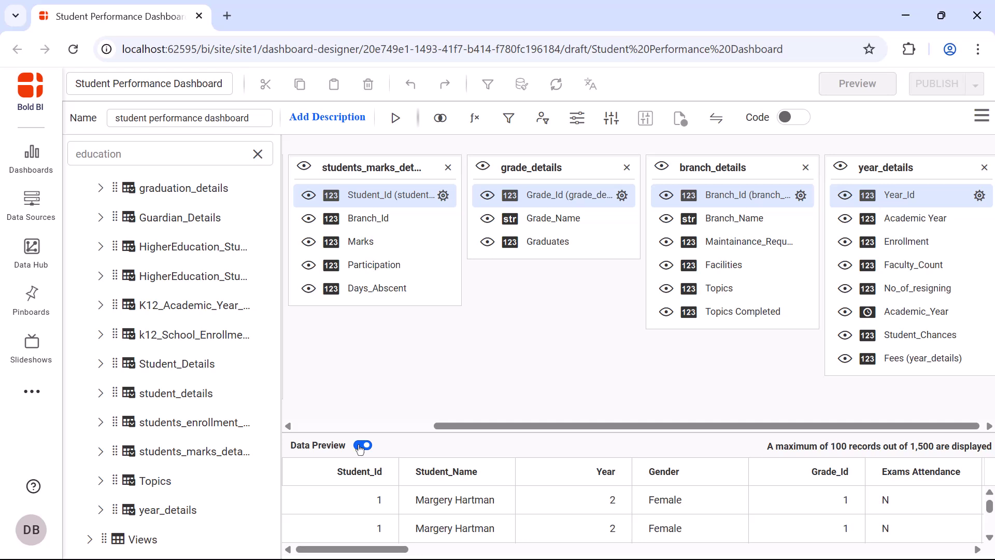
pyautogui.click(362, 446)
# Save the data source and close the list of data sources to return to the full dashboard canvas.
pyautogui.click(982, 117)
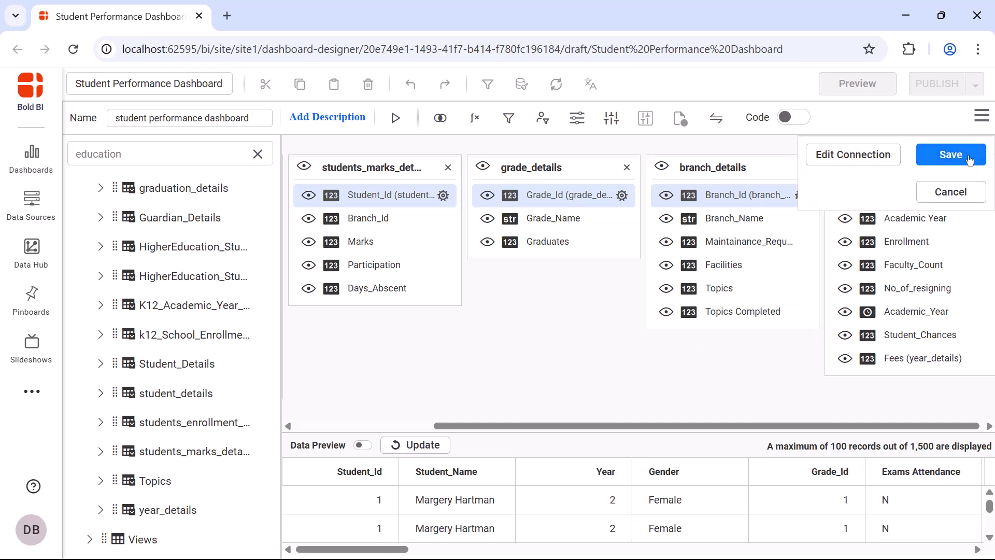
pyautogui.click(968, 155)
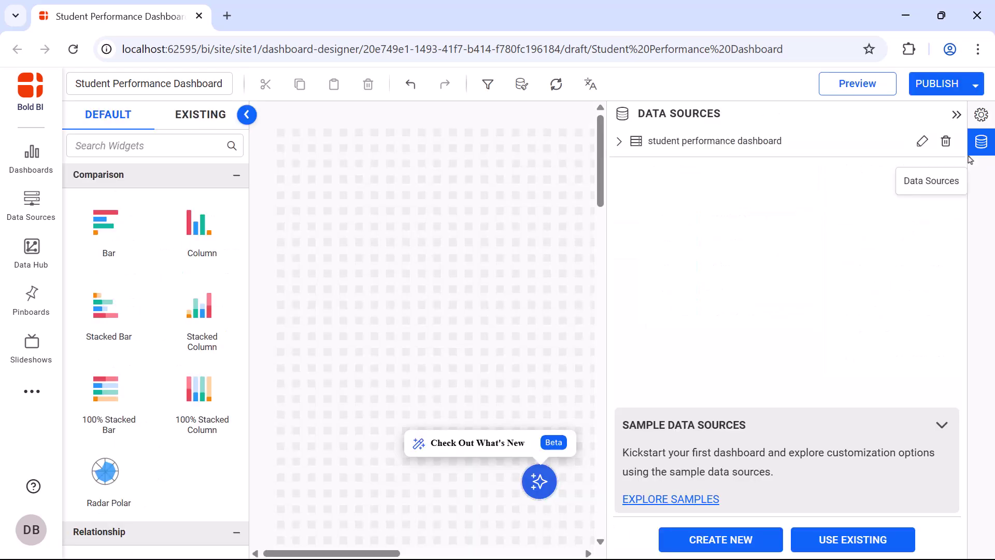
pyautogui.click(955, 119)
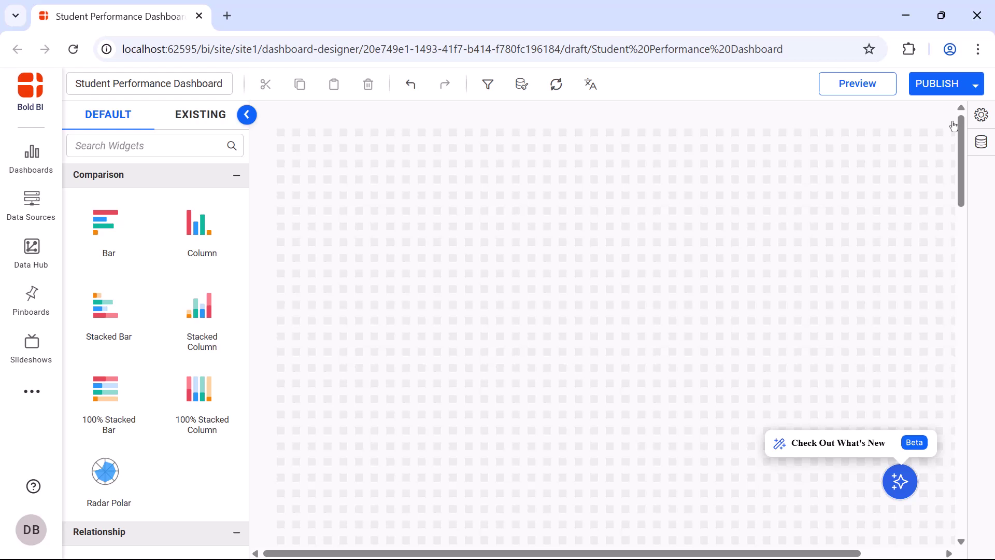
# Place a Combo Box filter widget in the upper-left corner of the dashboard canvas and enlarge it.
pyautogui.click(213, 146)
pyautogui.write('combo')
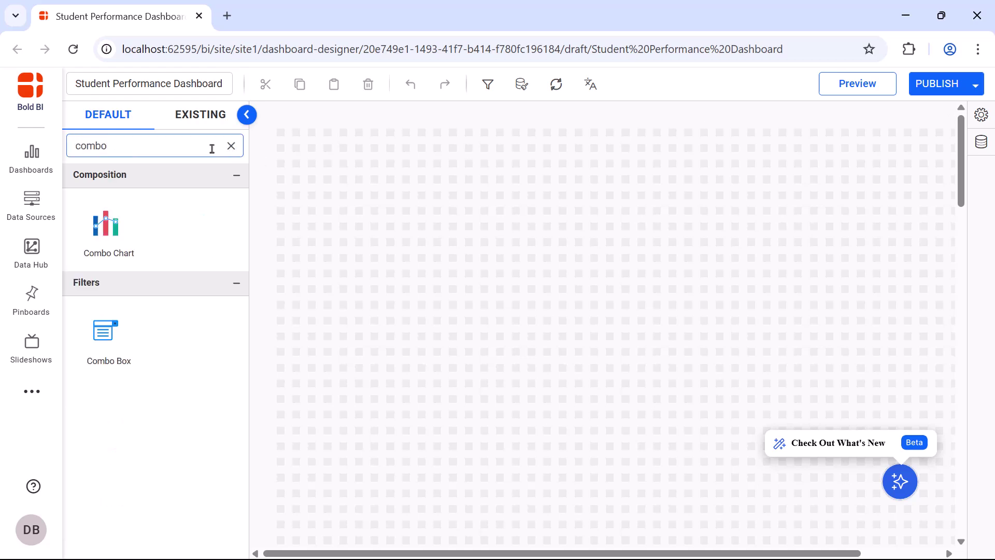
pyautogui.moveTo(104, 335); pyautogui.dragTo(291, 145)
pyautogui.moveTo(373, 161); pyautogui.dragTo(456, 190)
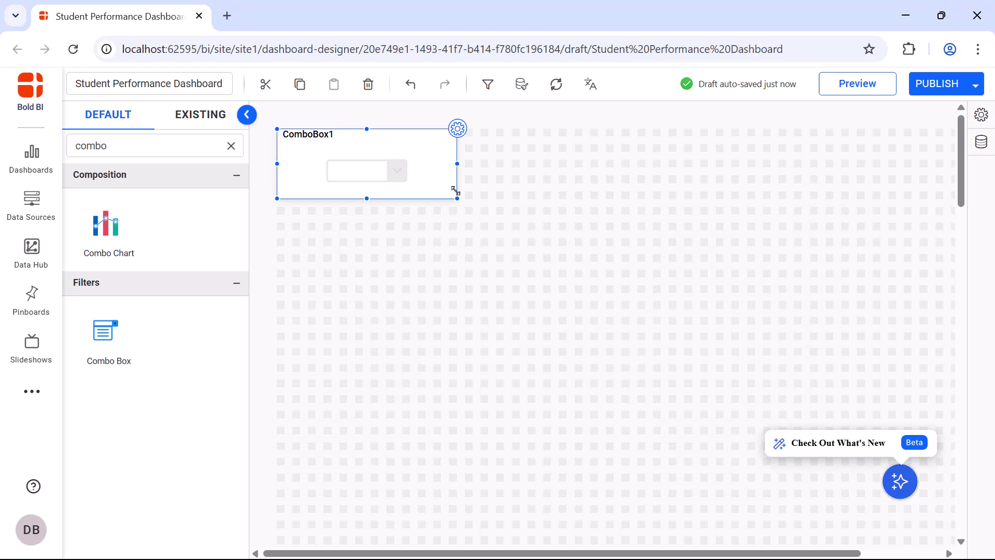
# Open the combo box's properties and rename the widget "Select Year".
pyautogui.click(458, 130)
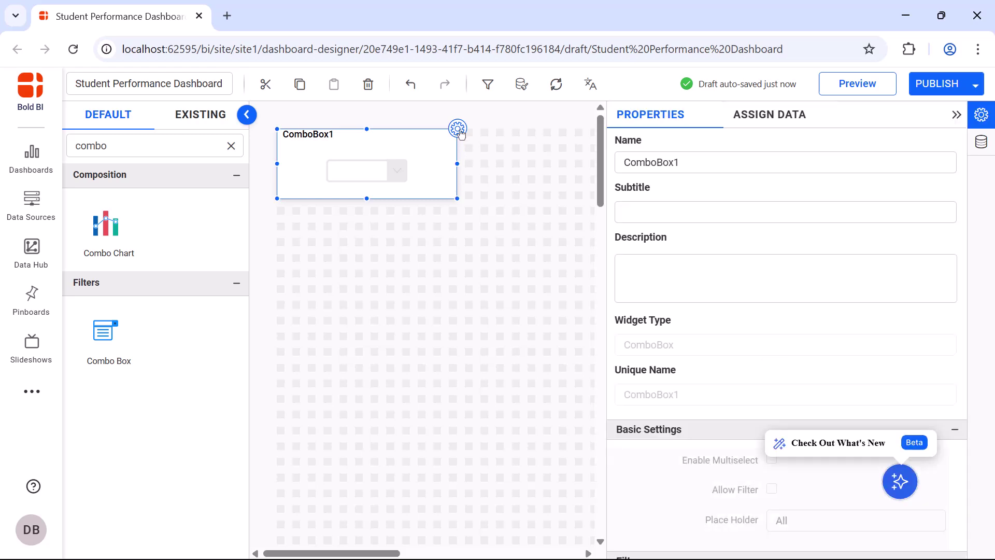
pyautogui.click(760, 168)
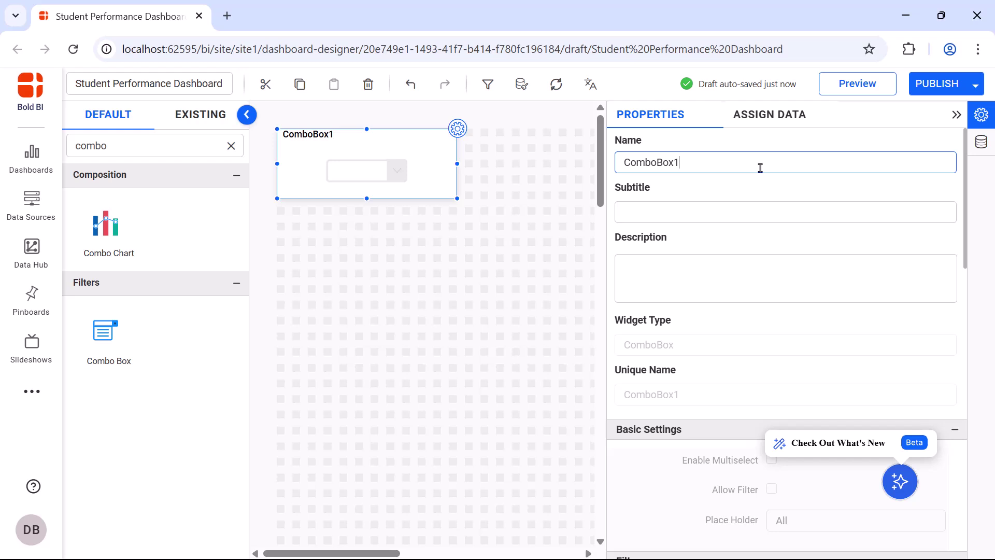
pyautogui.hotkey('ctrl', 'a')
pyautogui.write('Select Ye')
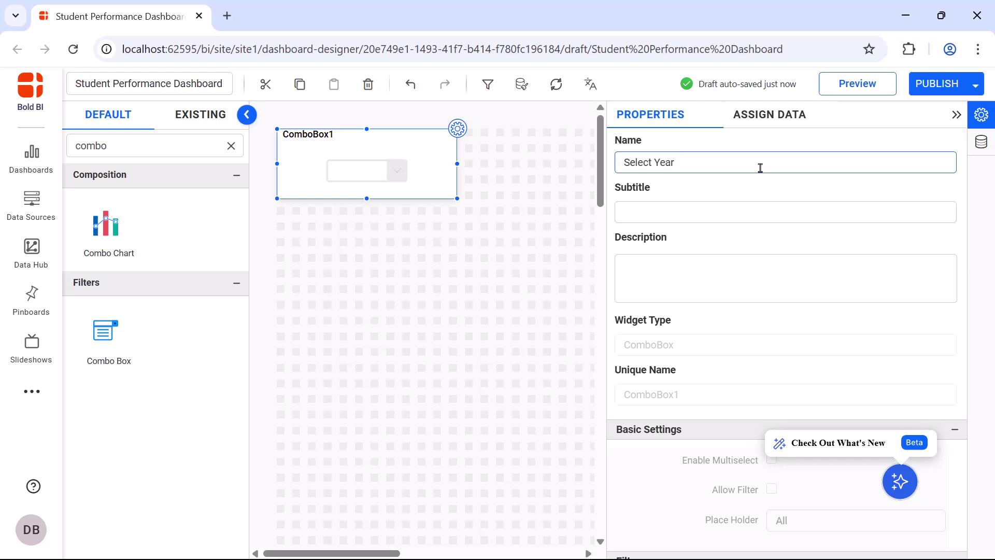
# Assign the Academic_Year dimension as the Value of the Select Year combo box.
pyautogui.click(770, 114)
pyautogui.click(736, 307)
pyautogui.write('aca')
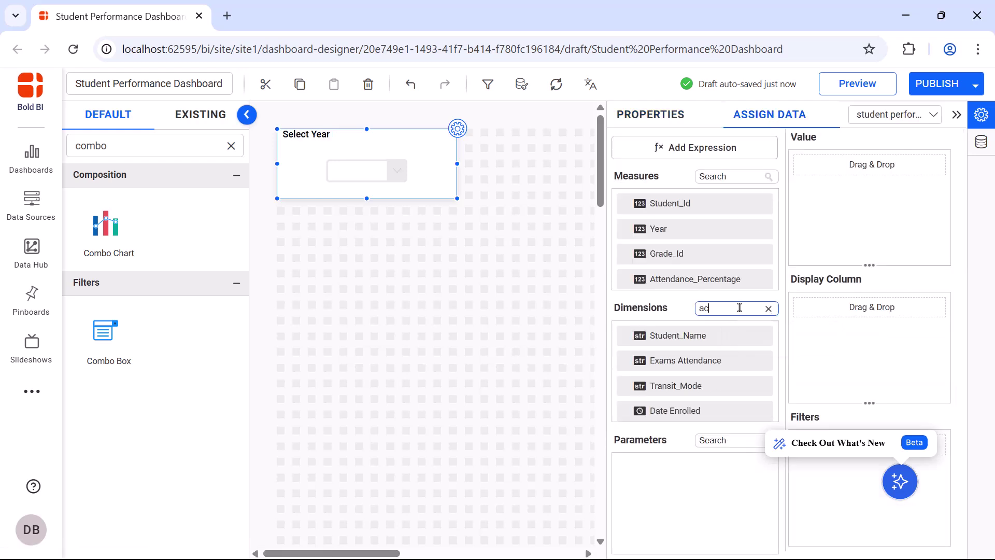
pyautogui.moveTo(684, 335); pyautogui.dragTo(812, 180)
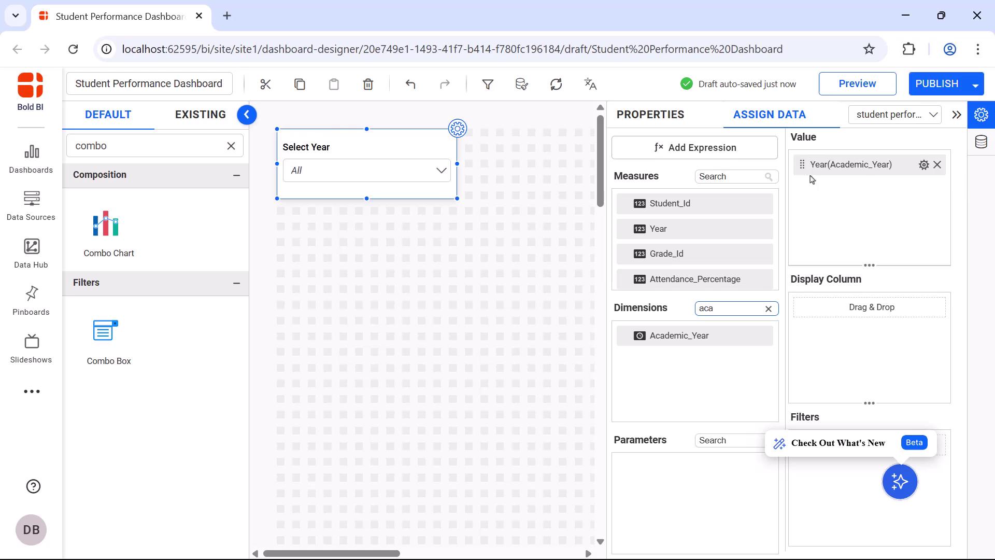
# Enable multiselect and filtering for the Select Year combo box, disable Persist Virtual Selection, and close its properties.
pyautogui.click(651, 114)
pyautogui.scroll(-4, 776, 266)
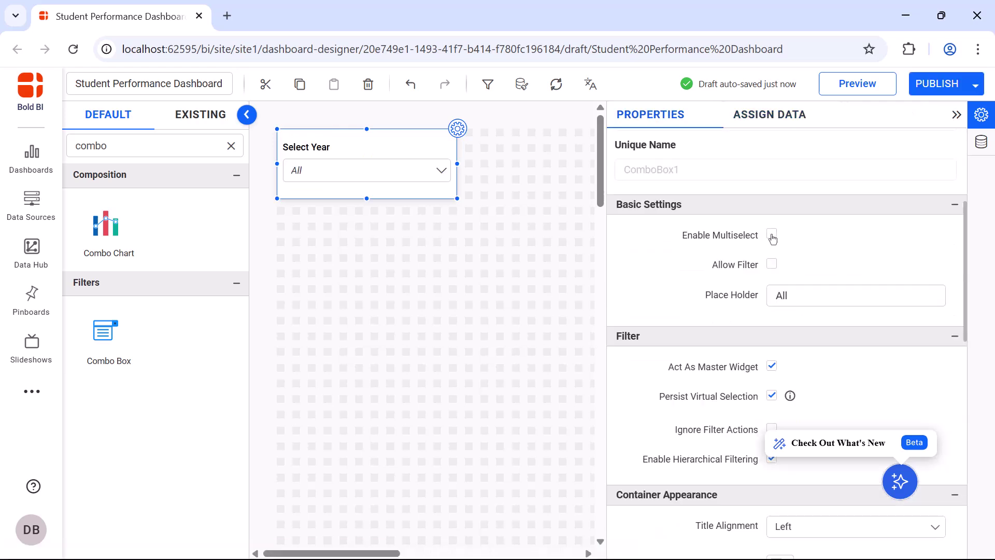
pyautogui.click(772, 235)
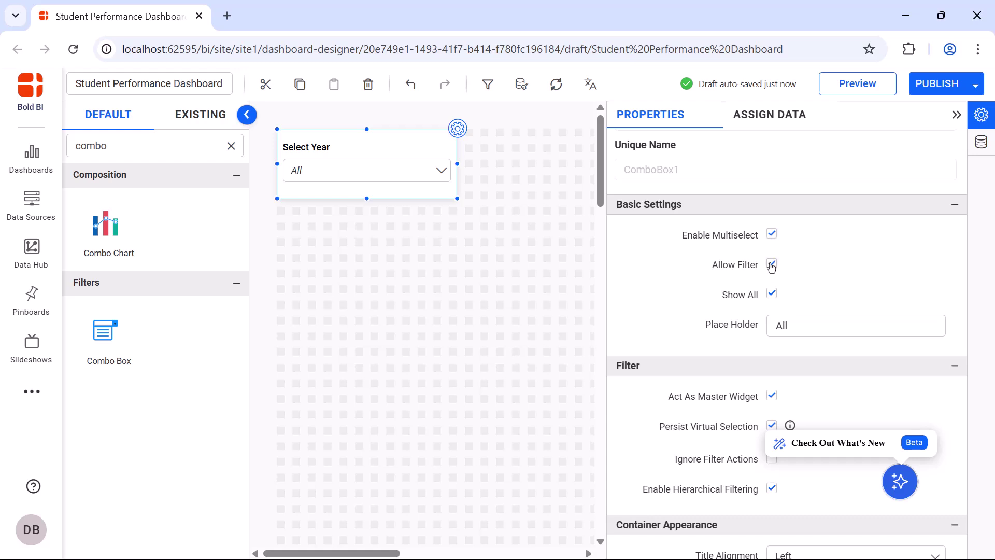
pyautogui.scroll(-3, 773, 270)
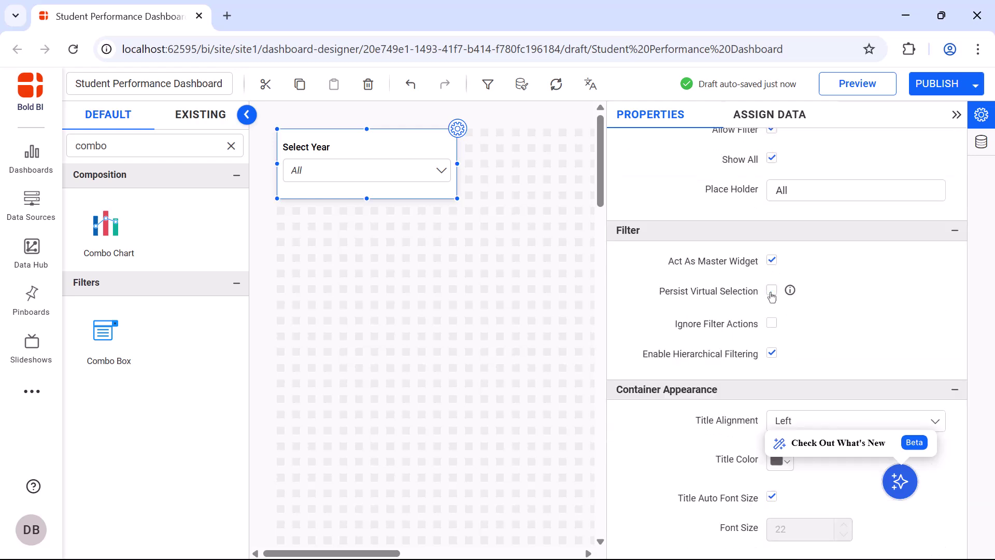
pyautogui.click(957, 116)
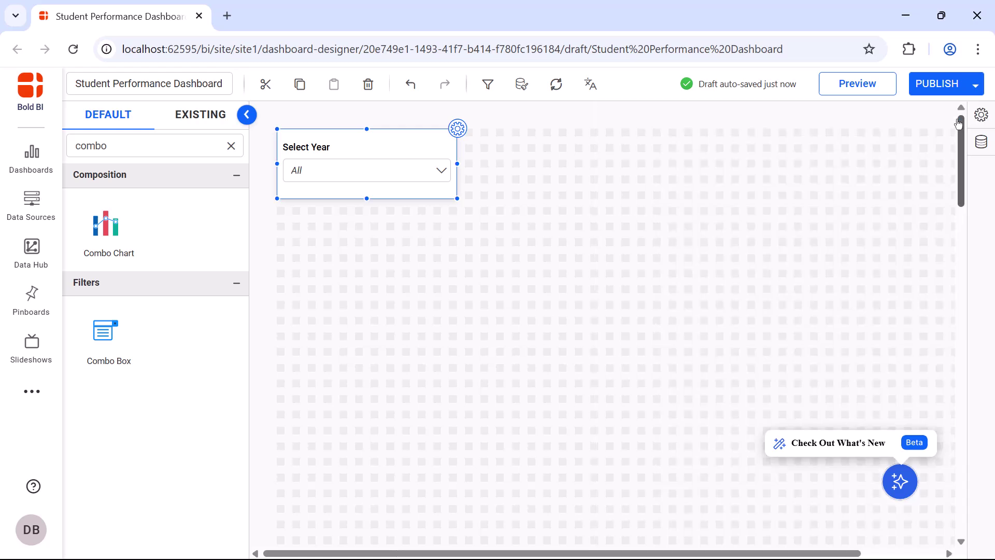
# Place a second Combo Box beside Select Year, widen it, and name it "Select Grade".
pyautogui.moveTo(103, 332); pyautogui.dragTo(518, 155)
pyautogui.moveTo(578, 179); pyautogui.dragTo(626, 191)
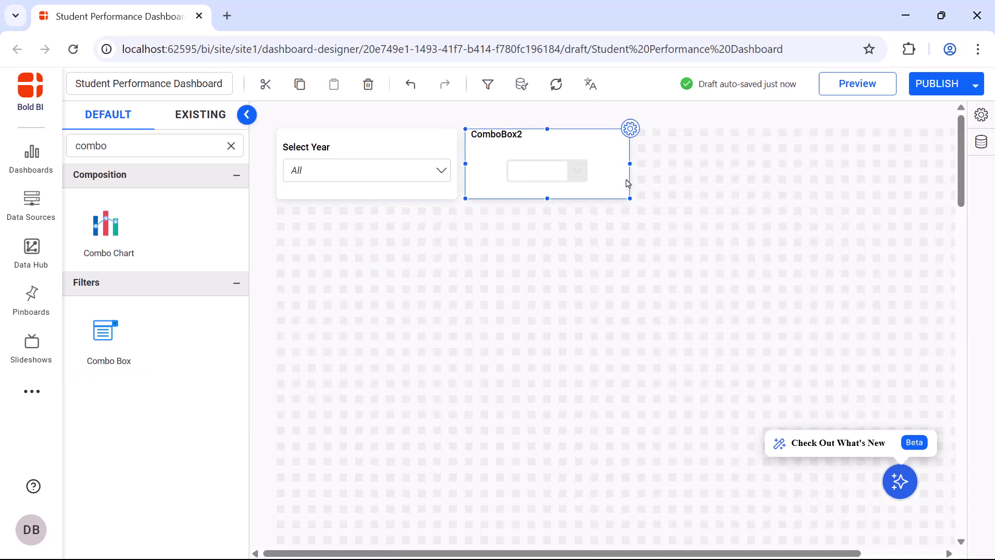
pyautogui.click(631, 132)
pyautogui.click(742, 156)
pyautogui.hotkey('ctrl', 'a')
pyautogui.press('BackSpace')
pyautogui.write('Select Grade')
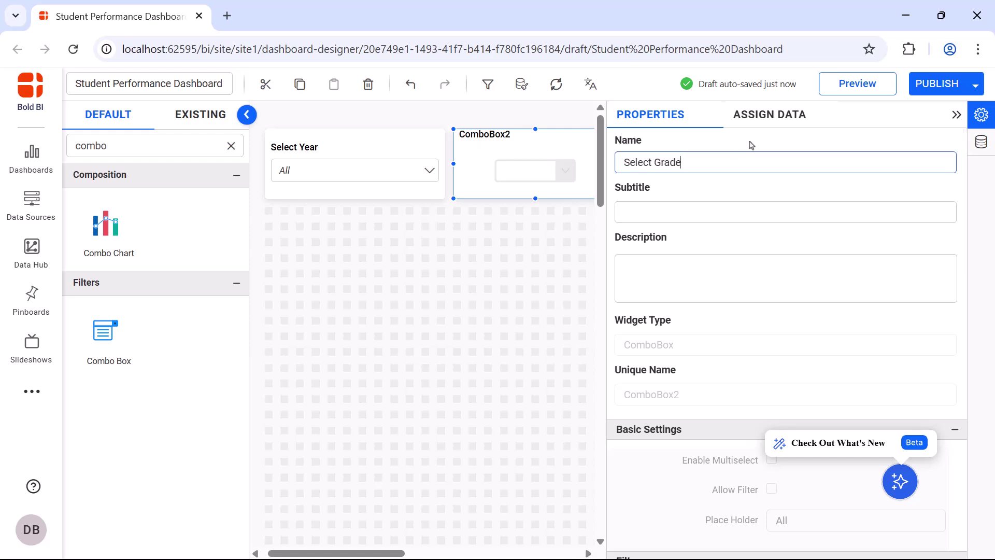
# Assign the Grade_Name dimension as the Value of the Select Grade combo box.
pyautogui.click(768, 117)
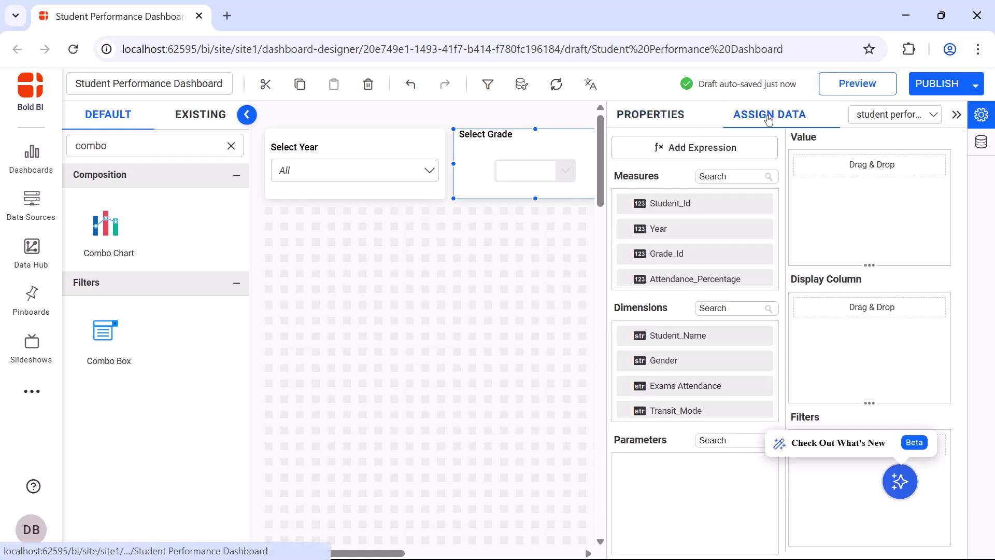
pyautogui.click(720, 307)
pyautogui.write('grade')
pyautogui.moveTo(722, 337); pyautogui.dragTo(811, 179)
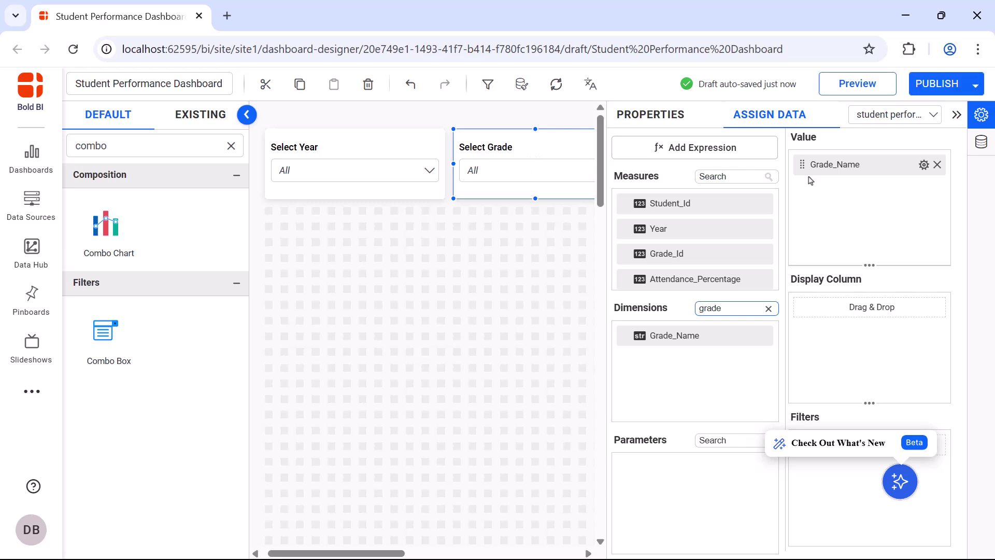
# Enable multiselect and filtering for the Select Grade combo box and close its properties.
pyautogui.click(651, 114)
pyautogui.scroll(-2, 764, 278)
pyautogui.click(772, 309)
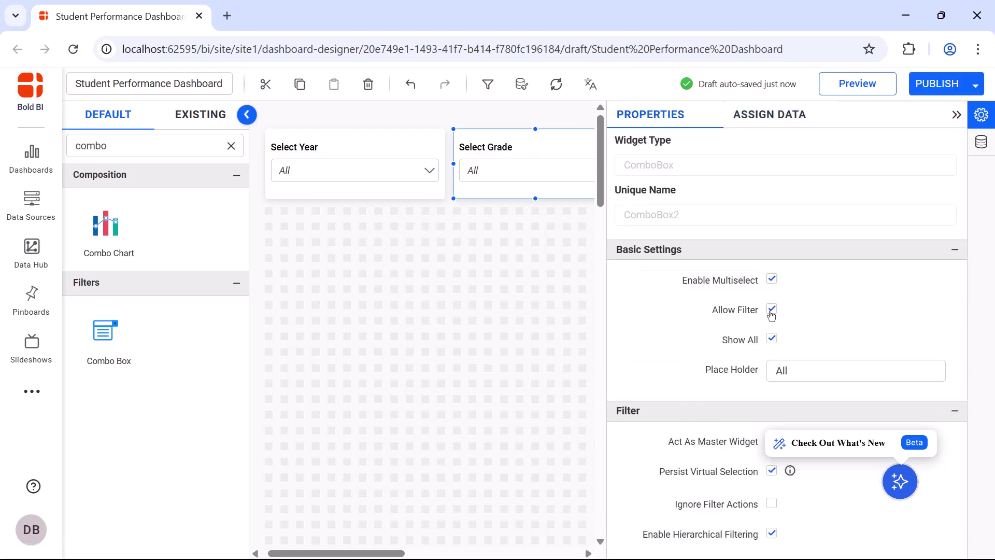
pyautogui.scroll(-2, 772, 314)
pyautogui.click(957, 116)
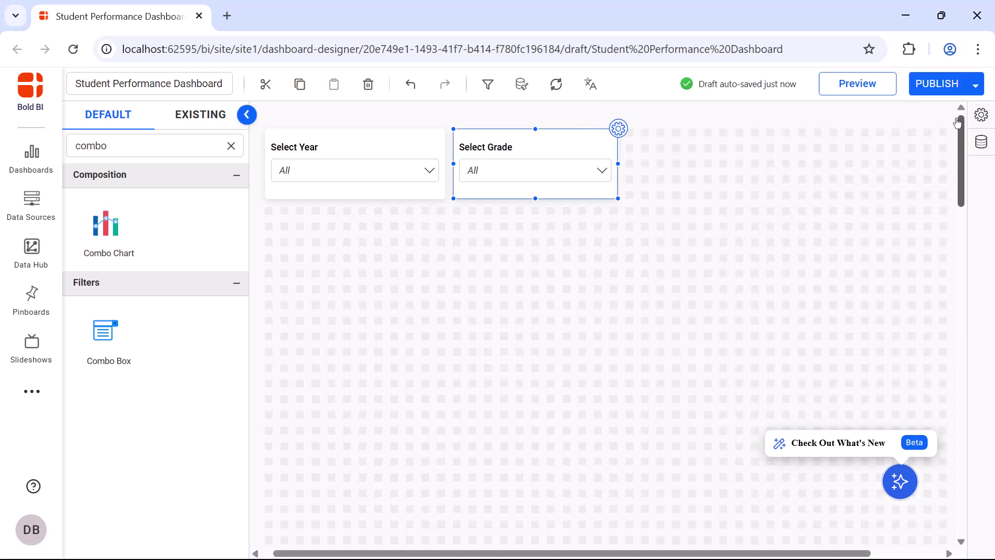
# Place an Image widget to the right of Select Grade and name it "Students".
pyautogui.click(231, 146)
pyautogui.write('image')
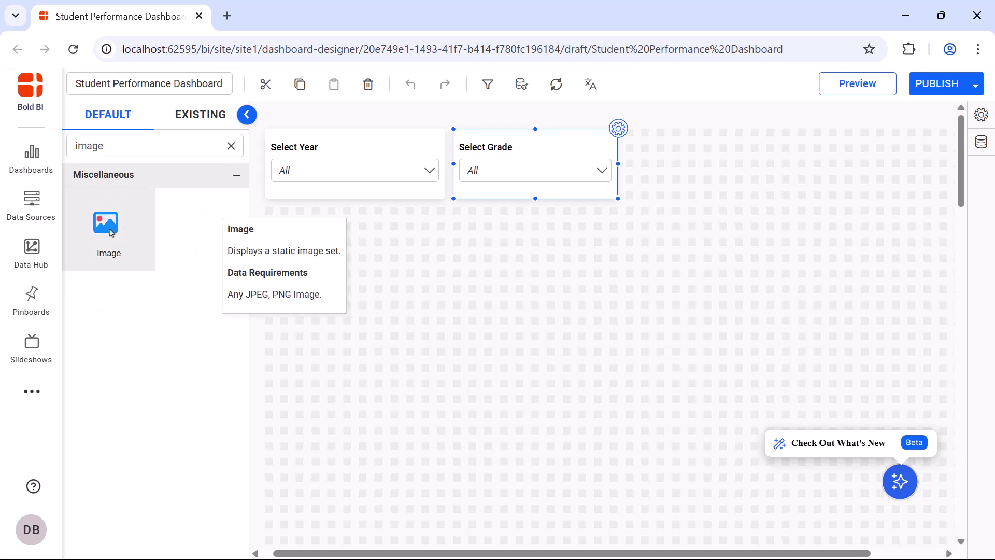
pyautogui.moveTo(110, 232); pyautogui.dragTo(693, 187)
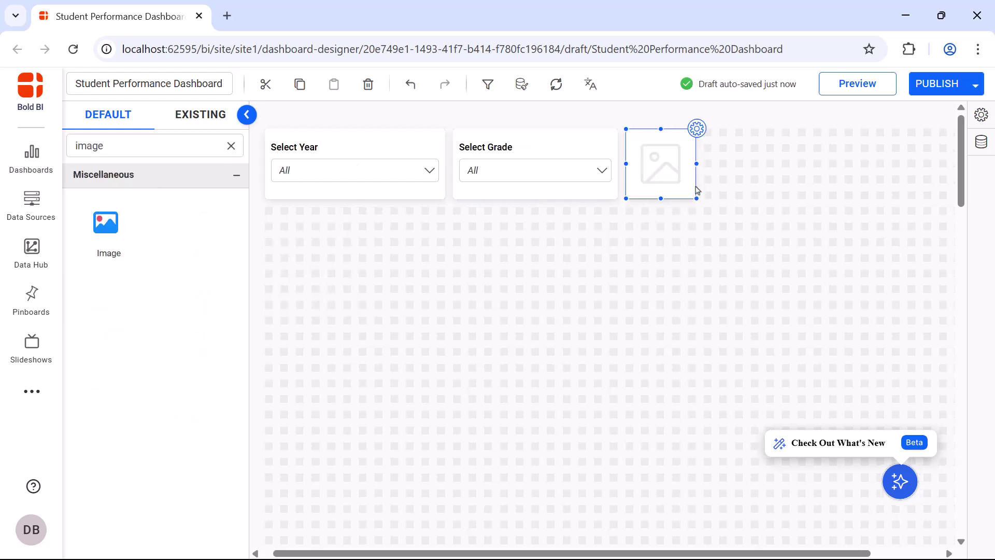
pyautogui.click(697, 128)
pyautogui.click(713, 161)
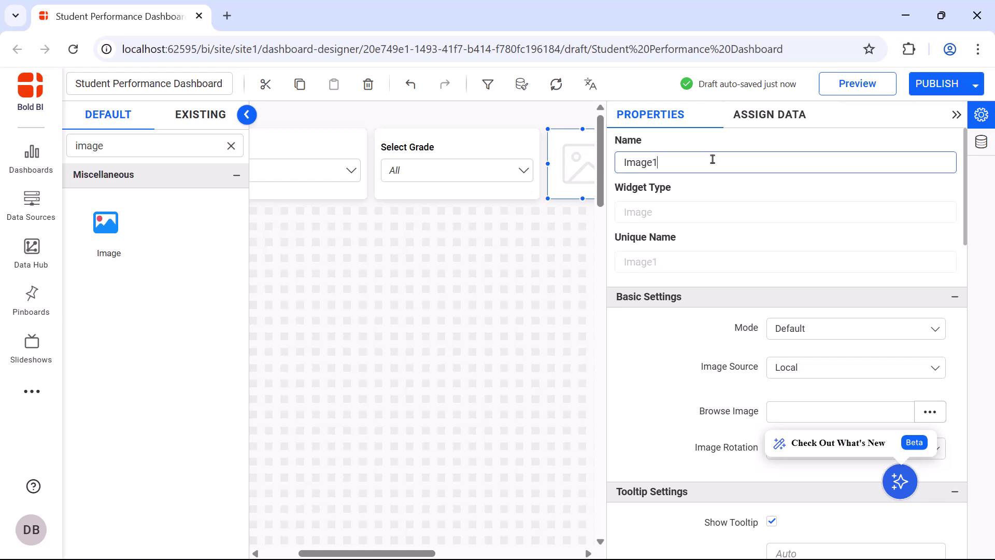
pyautogui.hotkey('ctrl', 'a')
pyautogui.write('Students')
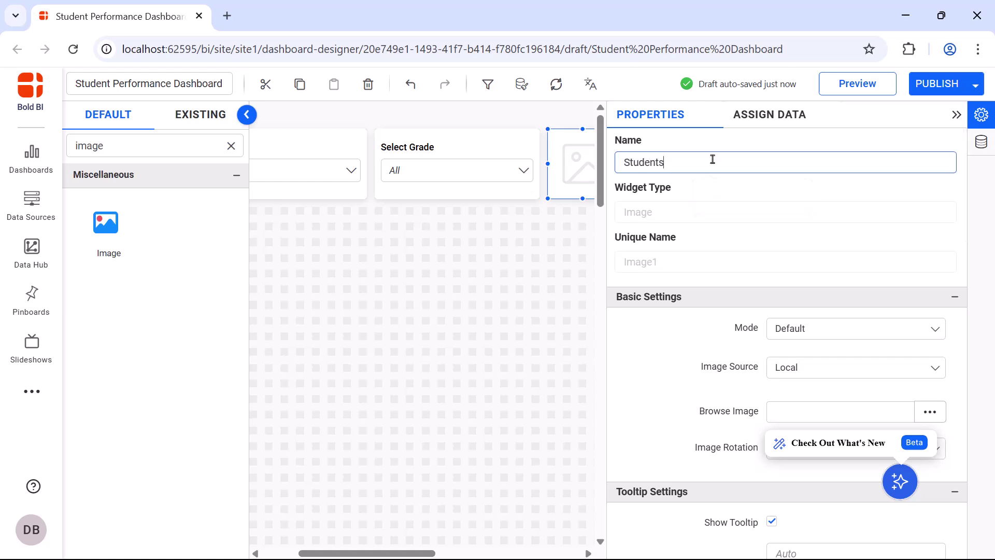
# Set the image widget's mode to Fill and load the local picture Student3.jpg into it.
pyautogui.click(836, 330)
pyautogui.click(845, 379)
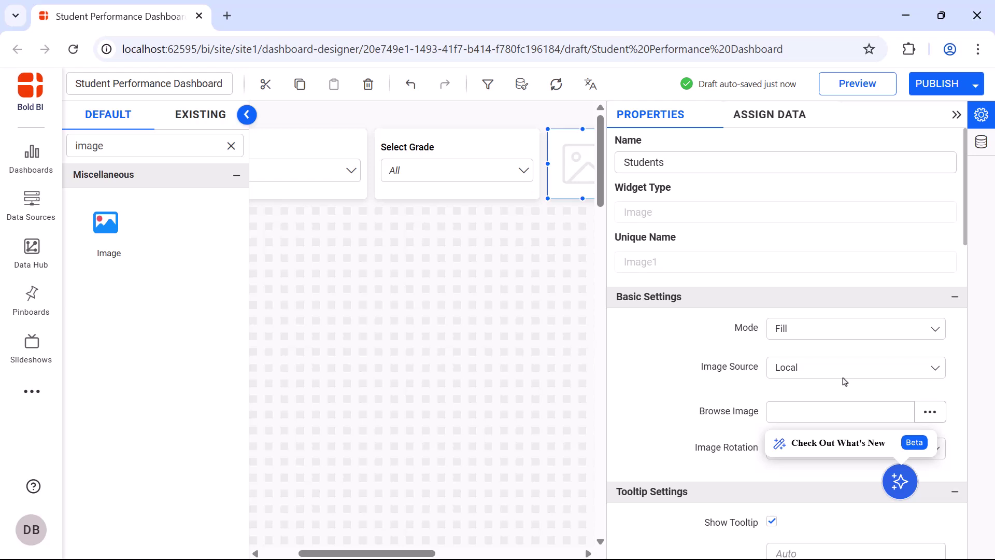
pyautogui.click(930, 411)
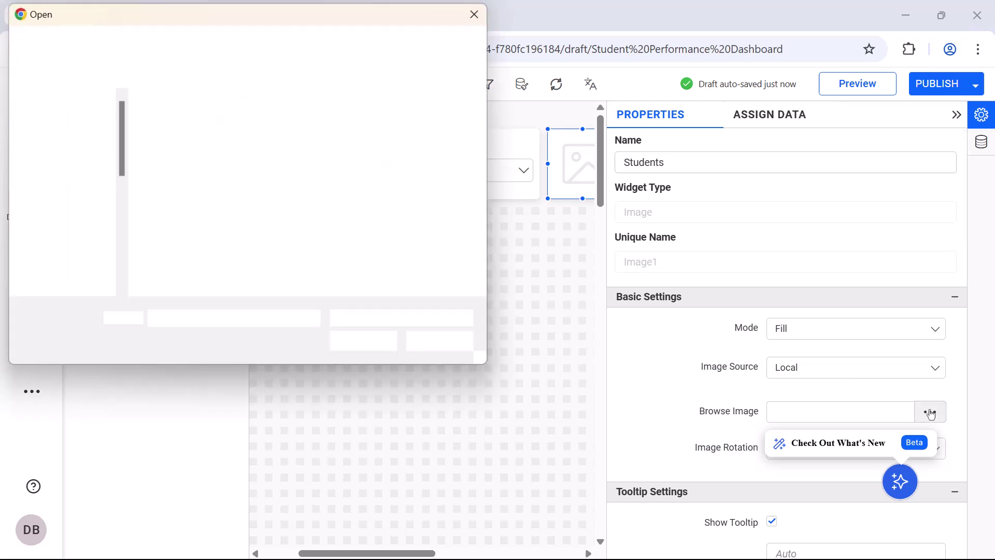
pyautogui.click(181, 129)
pyautogui.click(365, 344)
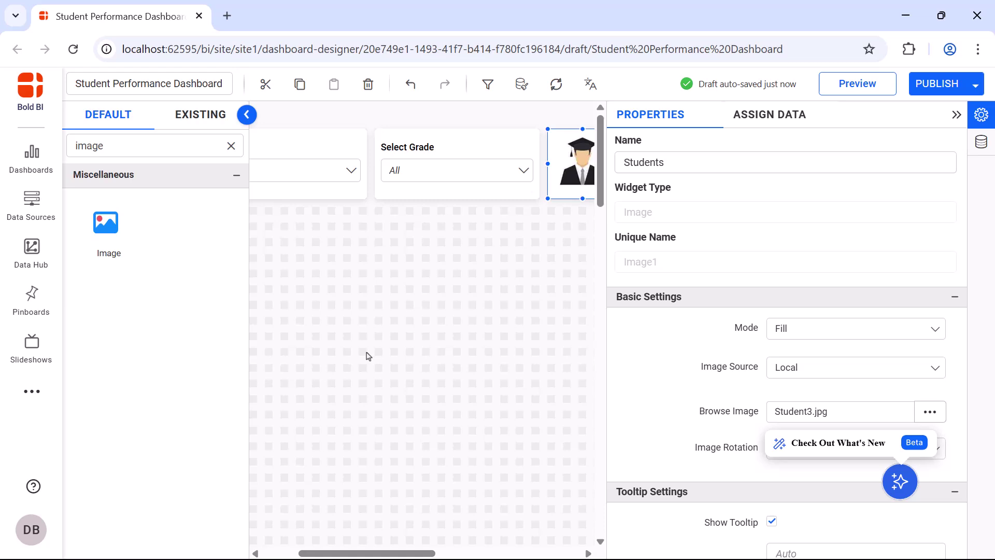
# Turn off the image widget's shadow and its Pin Widget action, and close its properties.
pyautogui.scroll(-10, 805, 414)
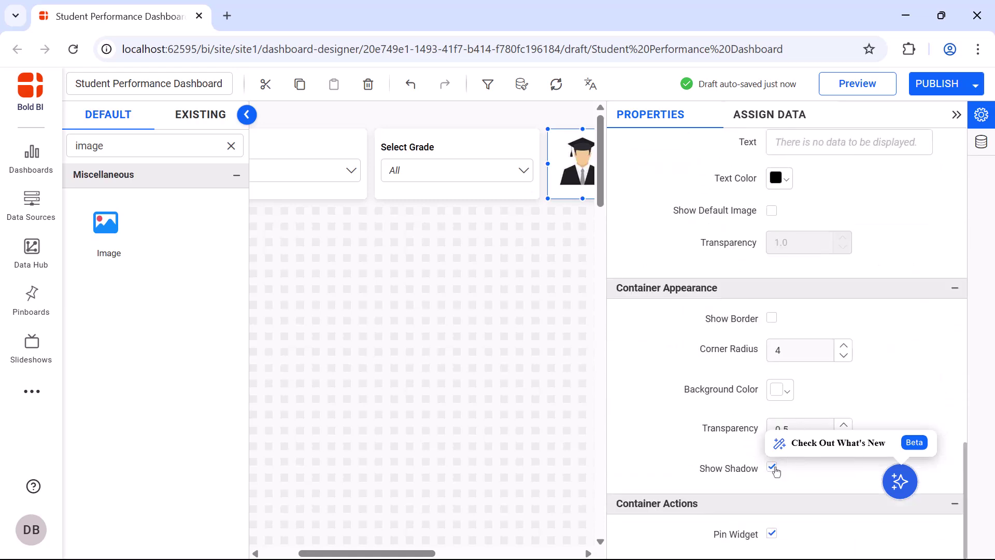
pyautogui.click(772, 468)
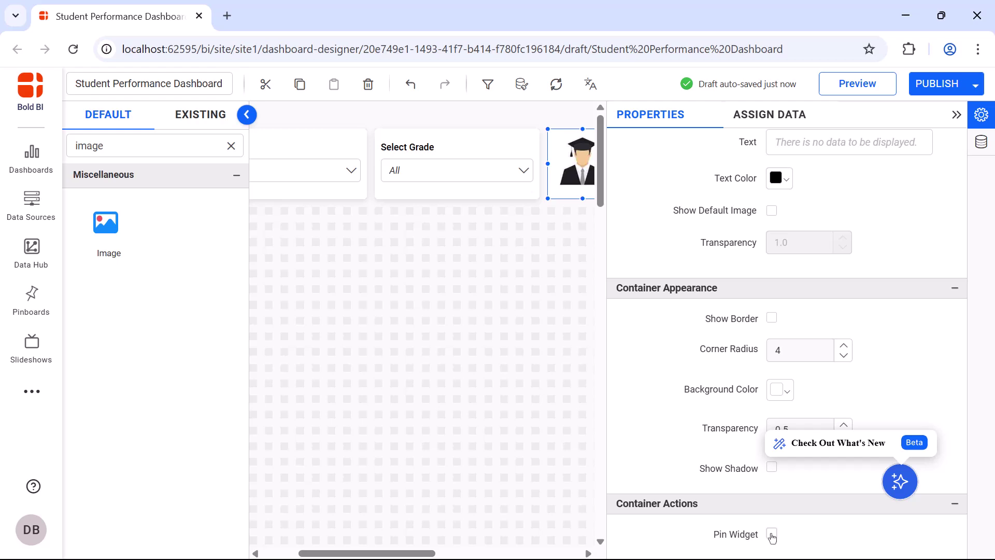
pyautogui.click(956, 115)
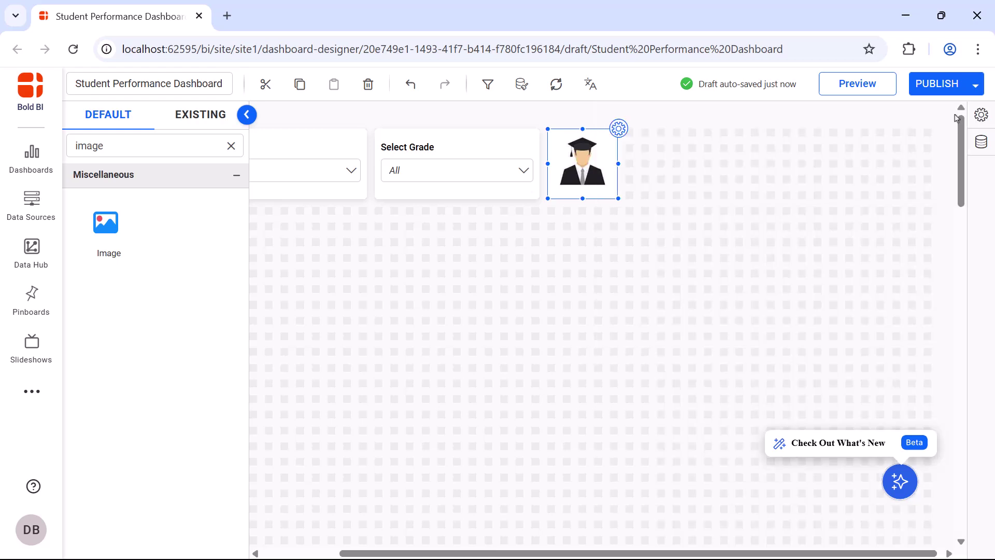
# Place a Number Card to the right of the student image and name it "Students".
pyautogui.click(231, 146)
pyautogui.write('number')
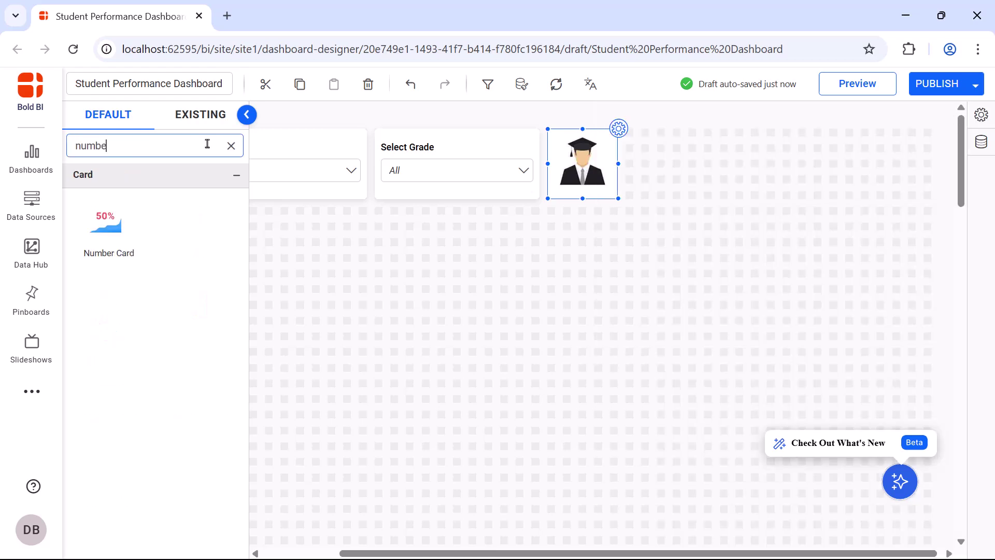
pyautogui.moveTo(106, 223); pyautogui.dragTo(752, 168)
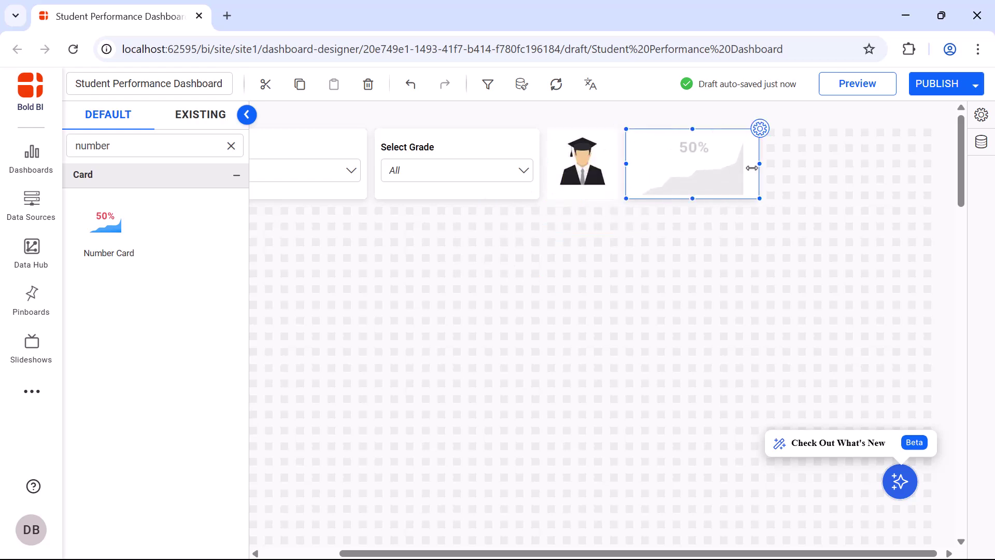
pyautogui.click(759, 129)
pyautogui.click(764, 160)
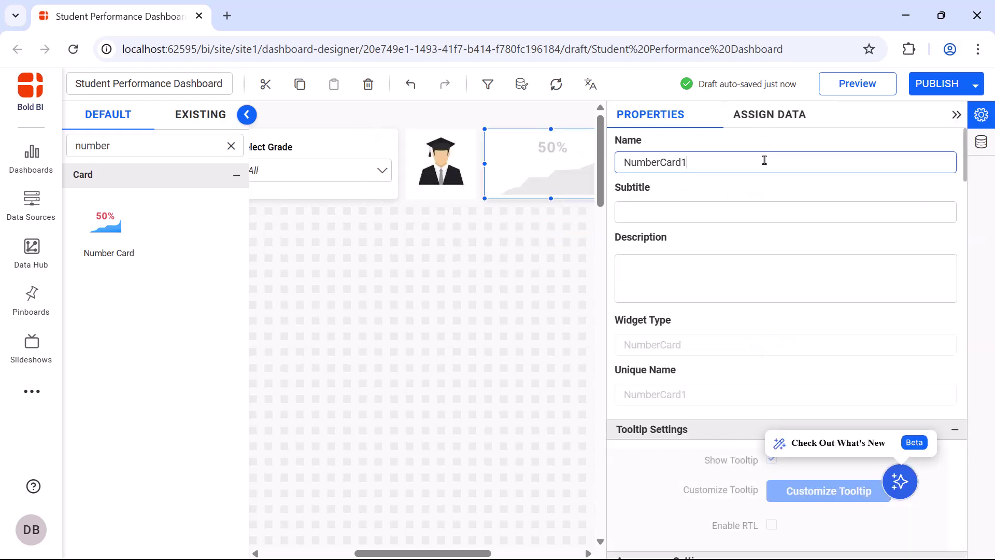
pyautogui.doubleClick(764, 160)
pyautogui.write('Students')
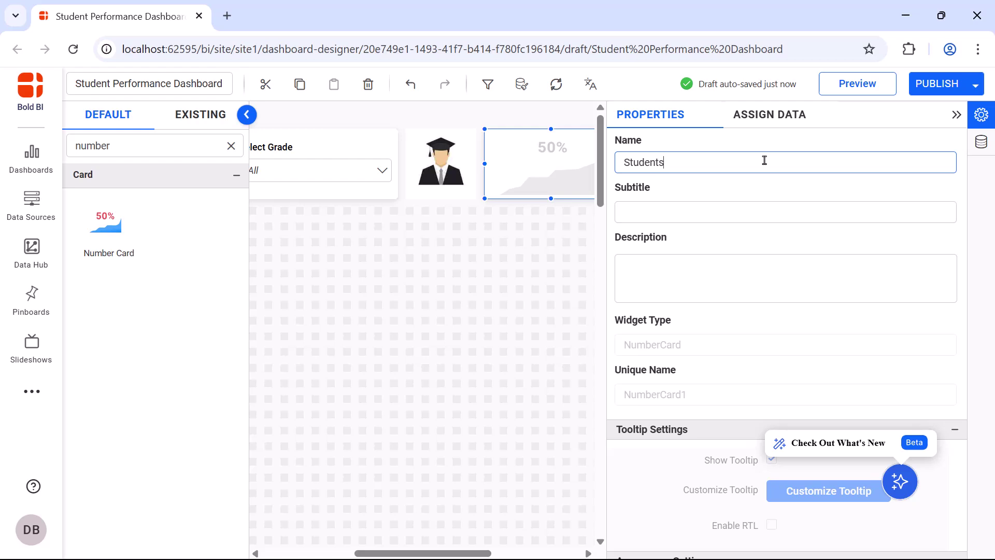
# Assign Student_Id as the Students card's measure and set its aggregation to Distinct Count.
pyautogui.click(774, 118)
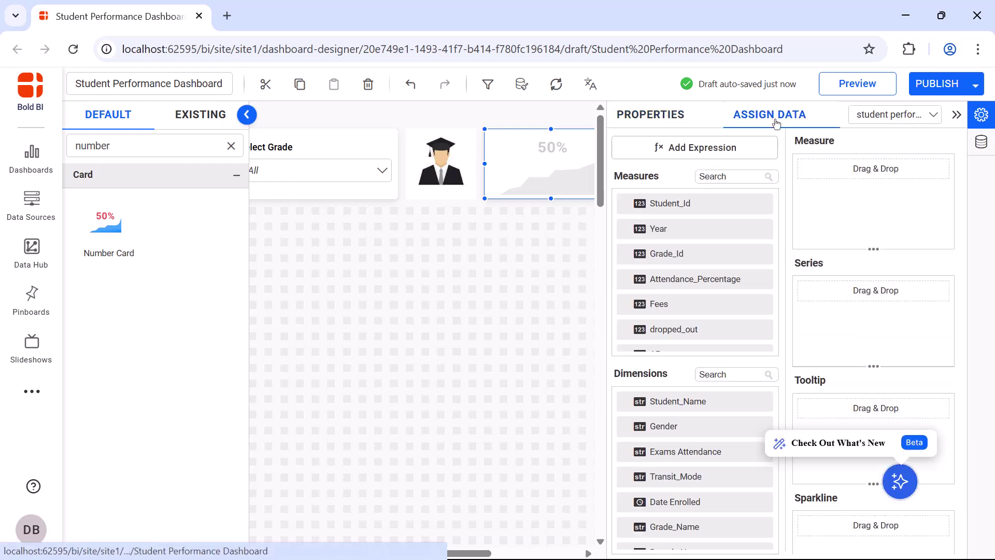
pyautogui.click(758, 176)
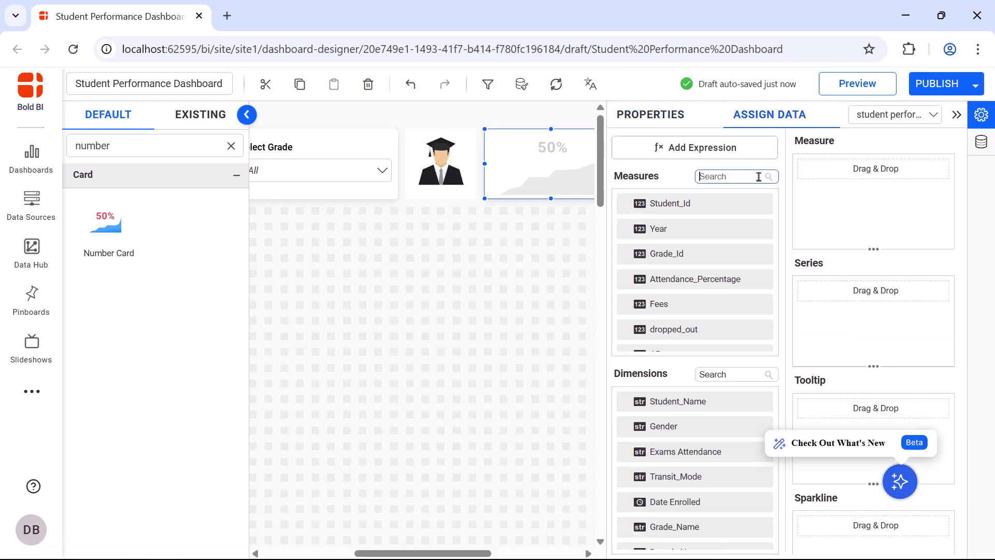
pyautogui.write('stude')
pyautogui.moveTo(754, 203); pyautogui.dragTo(809, 190)
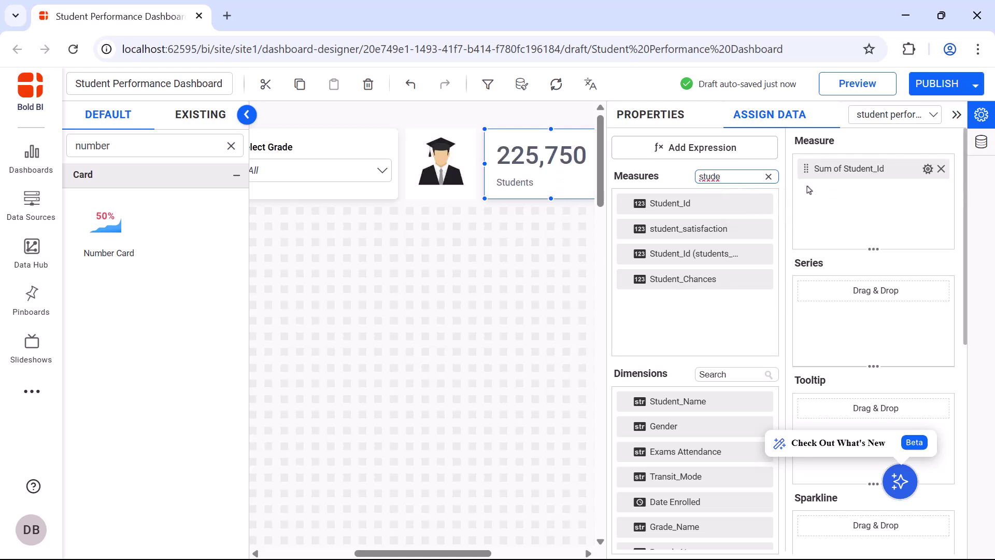
pyautogui.click(928, 168)
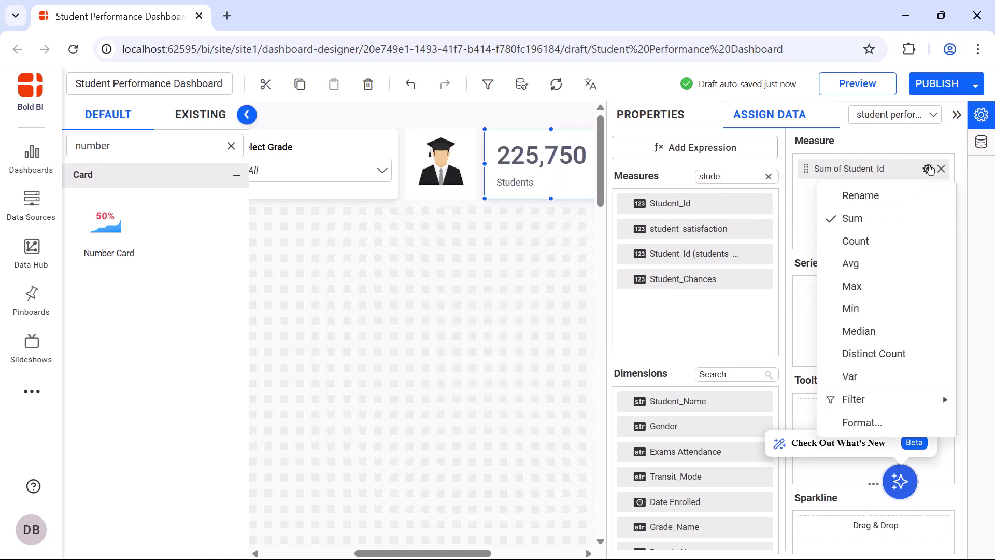
pyautogui.click(940, 354)
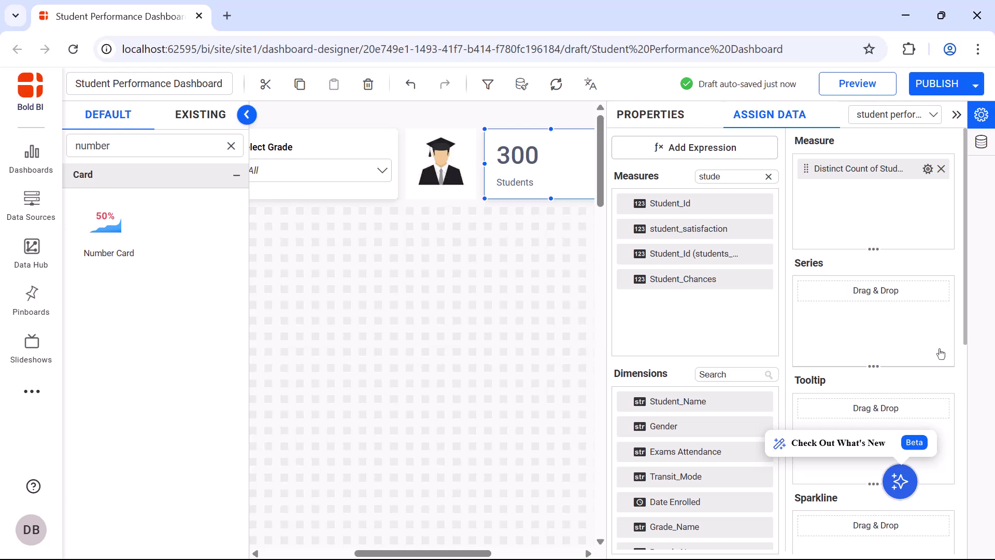
# Set the horizontal alignment of the Students number card to Center.
pyautogui.click(652, 116)
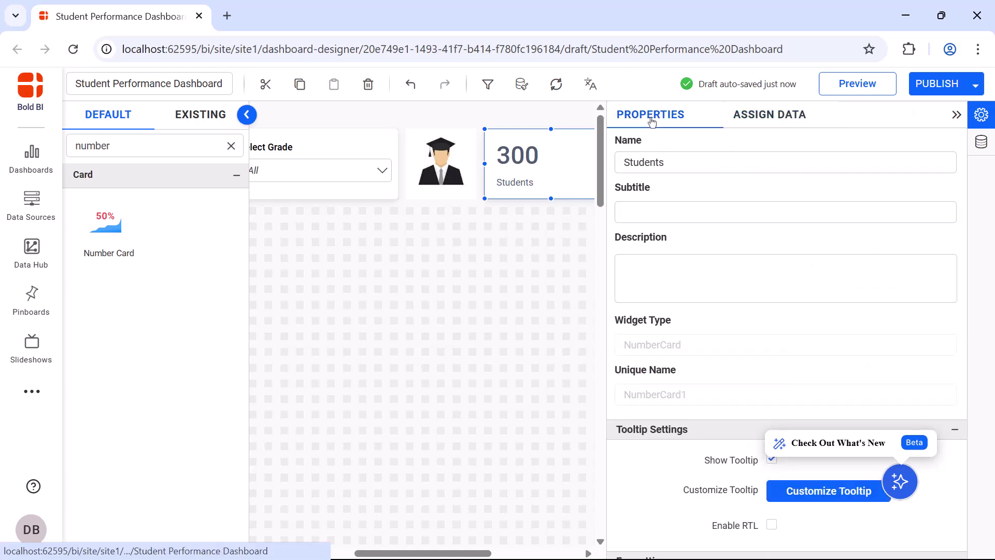
pyautogui.scroll(-8, 776, 289)
pyautogui.click(779, 291)
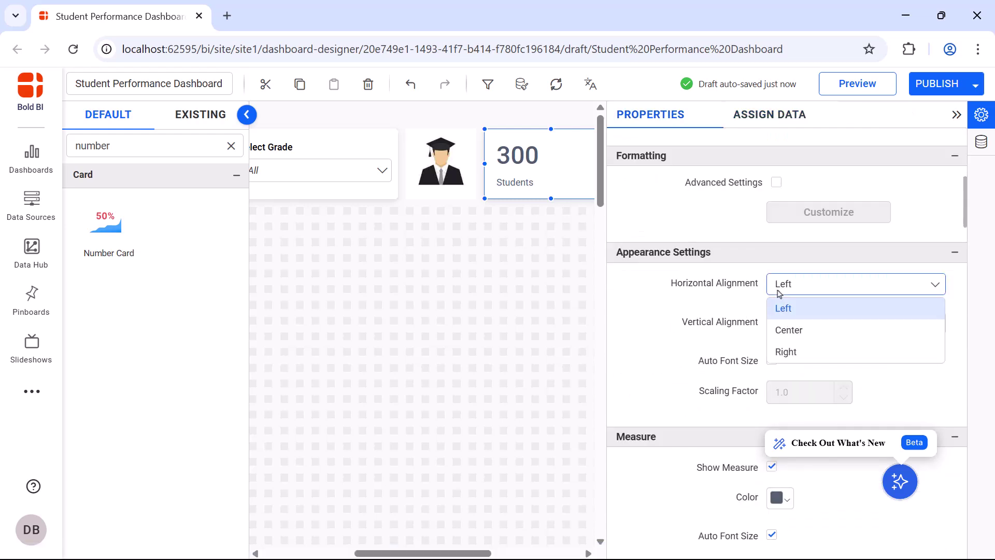
pyautogui.click(785, 329)
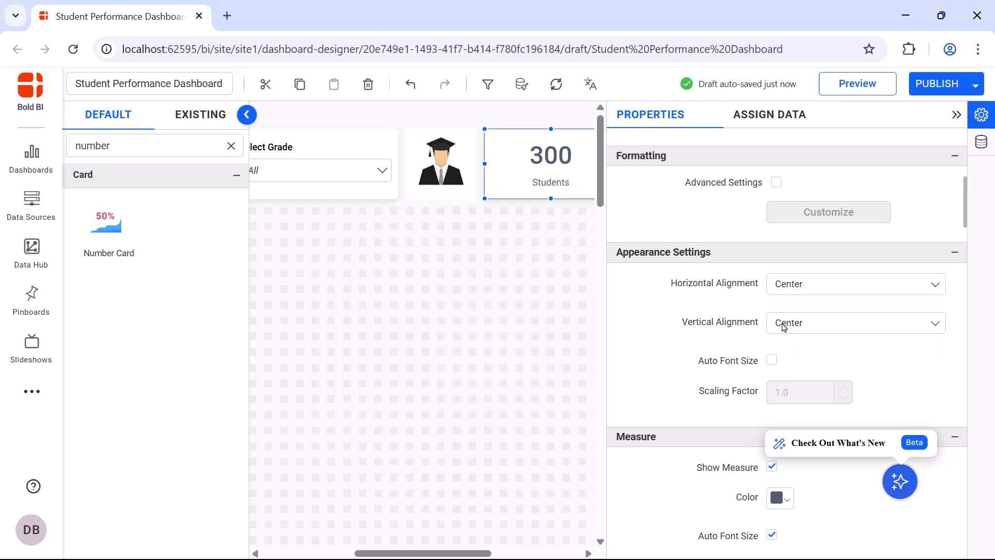
# Turn off automatic font sizing for the Students card's measure and set its font size to 40.
pyautogui.scroll(-3, 784, 325)
pyautogui.click(772, 356)
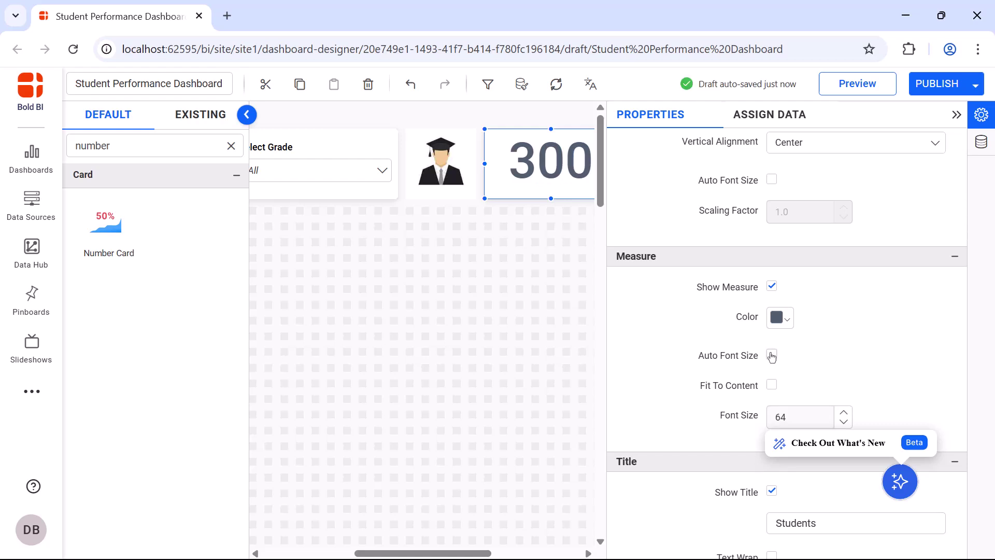
pyautogui.doubleClick(804, 416)
pyautogui.write('40')
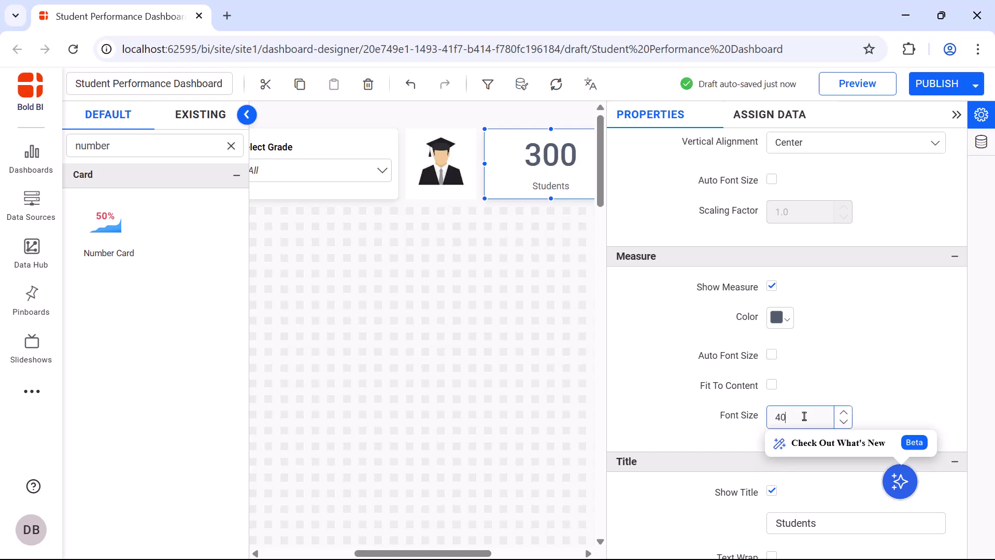
pyautogui.scroll(-6, 806, 469)
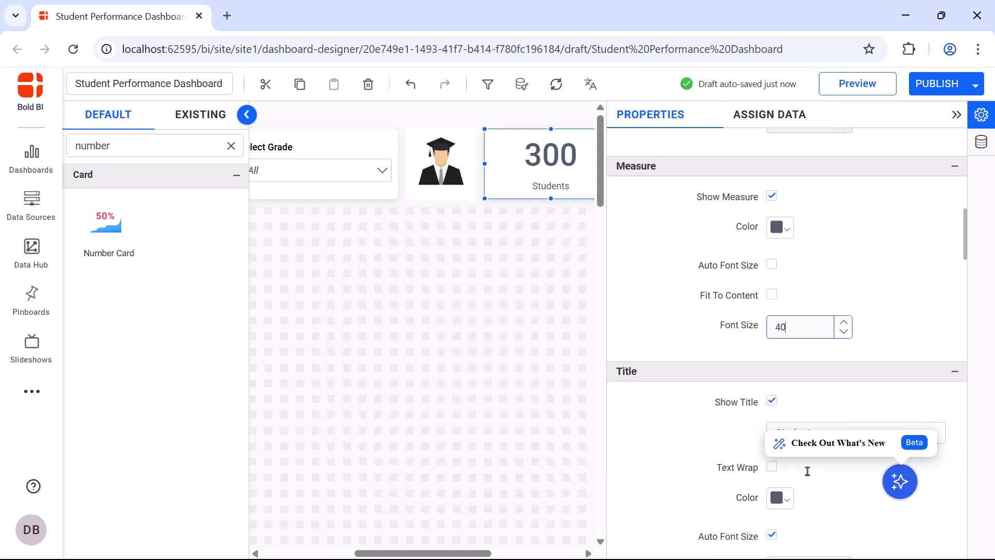
# Turn off automatic font sizing for the Students card's title and set the title position to Top.
pyautogui.click(772, 310)
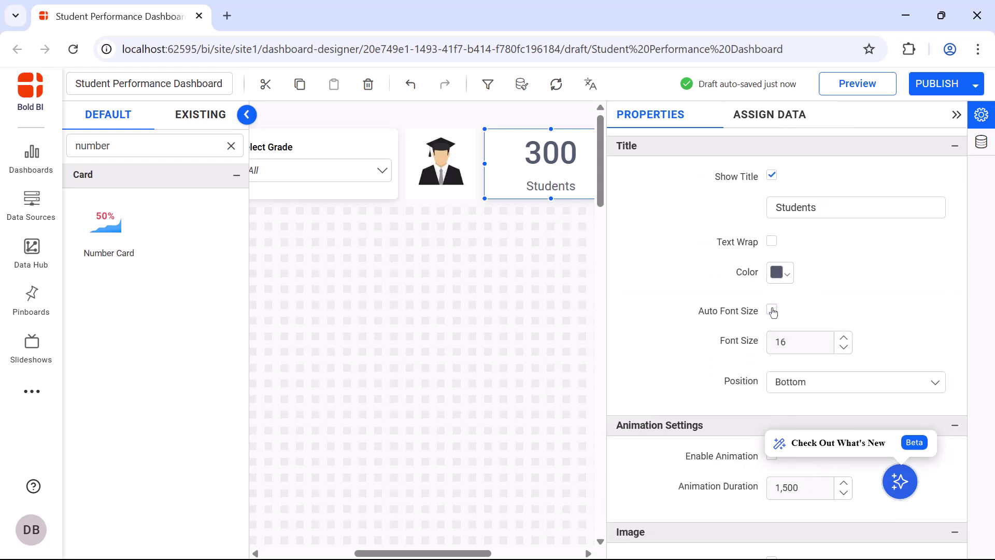
pyautogui.click(846, 385)
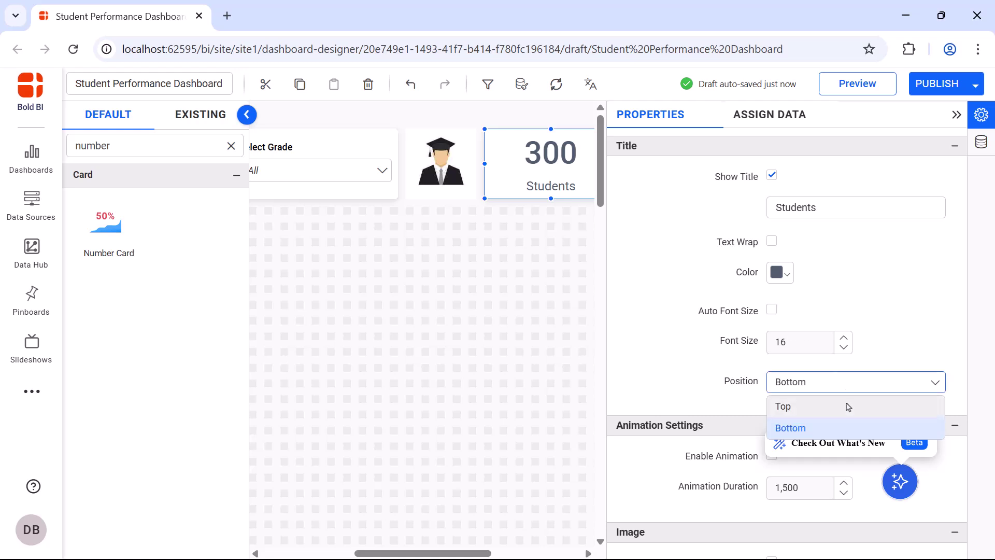
pyautogui.click(849, 407)
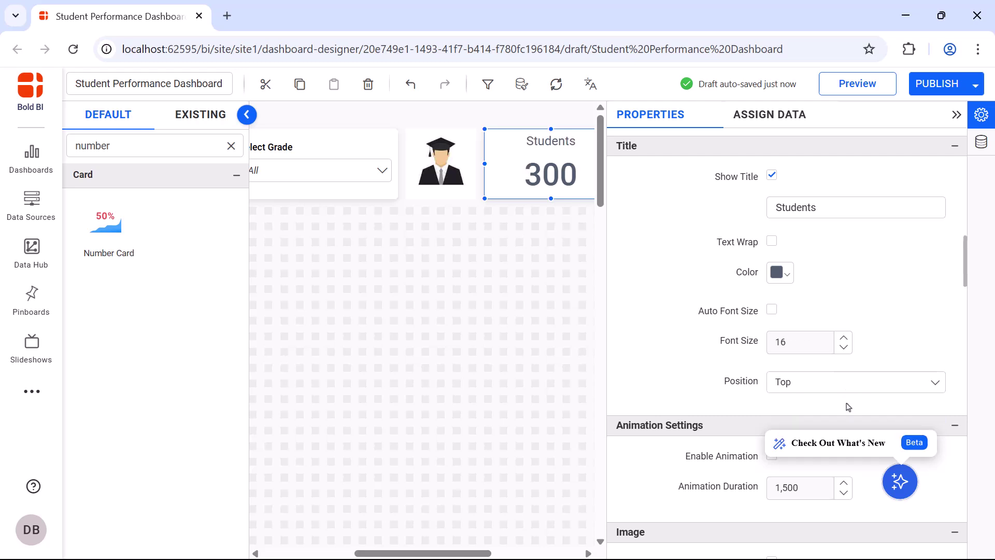
# Enable animation for the Students number card.
pyautogui.scroll(-2, 848, 407)
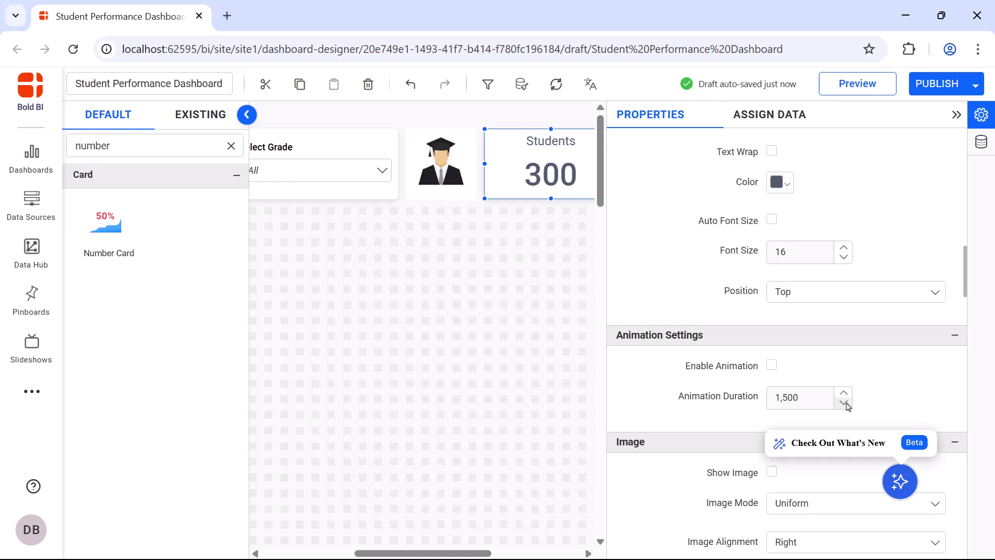
pyautogui.click(774, 367)
pyautogui.scroll(-3, 775, 369)
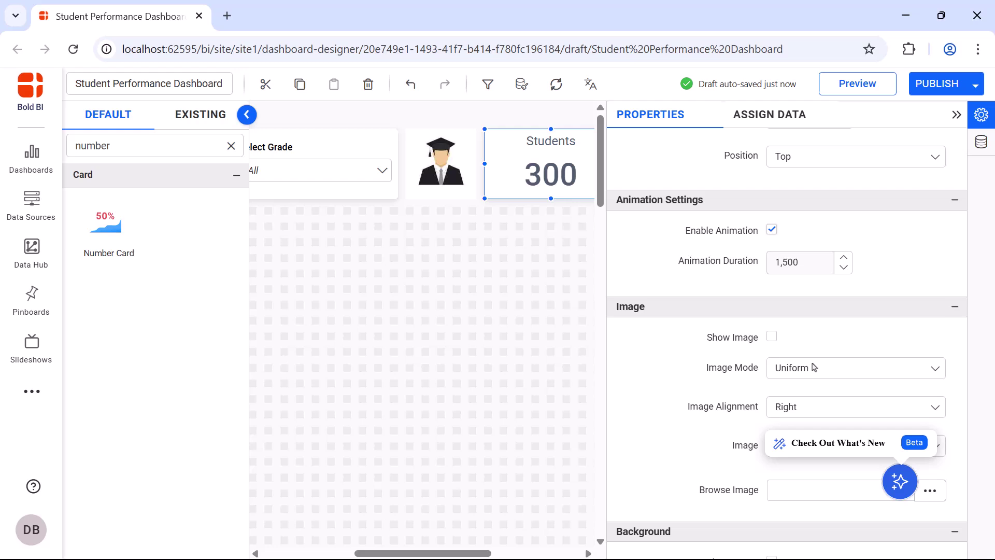
# Turn off the container shadow of the Students number card.
pyautogui.click(815, 368)
pyautogui.click(814, 413)
pyautogui.scroll(-5, 813, 413)
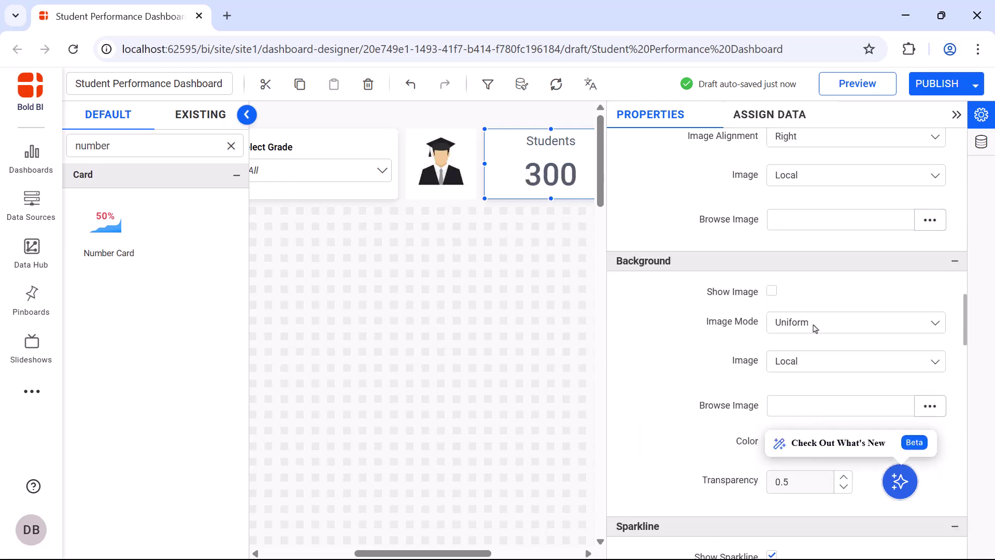
pyautogui.click(815, 328)
pyautogui.click(811, 369)
pyautogui.scroll(-10, 810, 370)
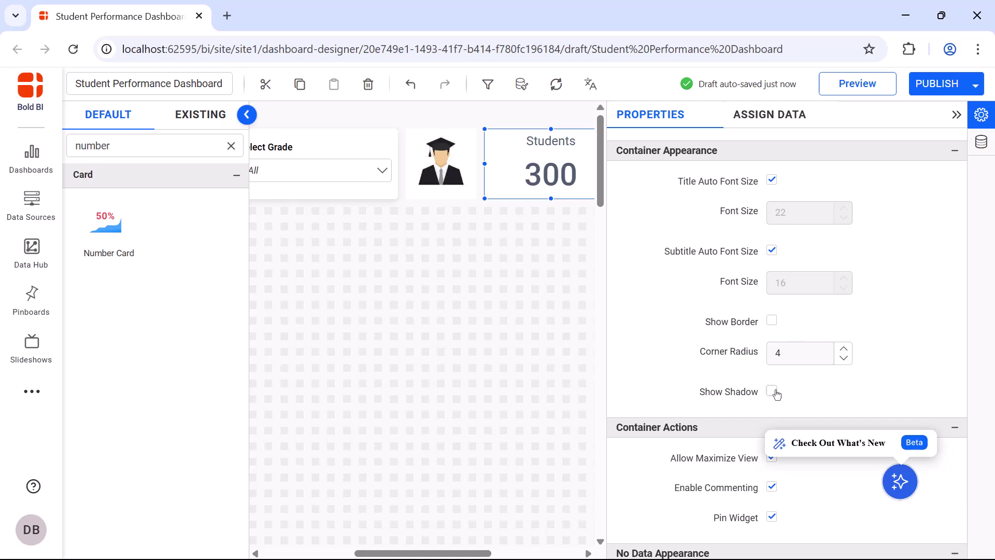
# Disable maximize view and widget pinning for the Students card and close its settings.
pyautogui.scroll(-2, 777, 395)
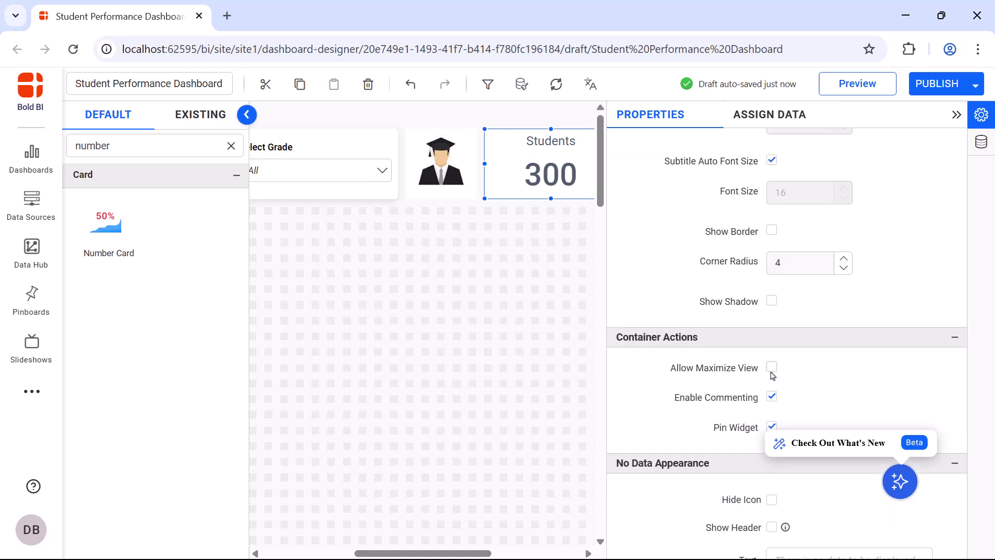
pyautogui.click(773, 428)
pyautogui.click(956, 115)
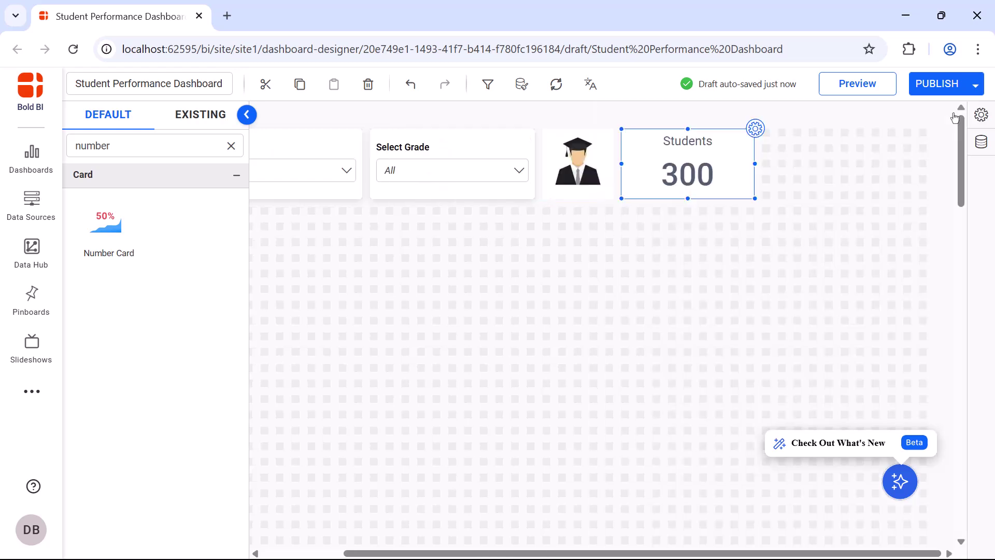
# Place a Combine Widget below the student image, spanning the width of the image and the Students card.
pyautogui.click(231, 146)
pyautogui.write('combine')
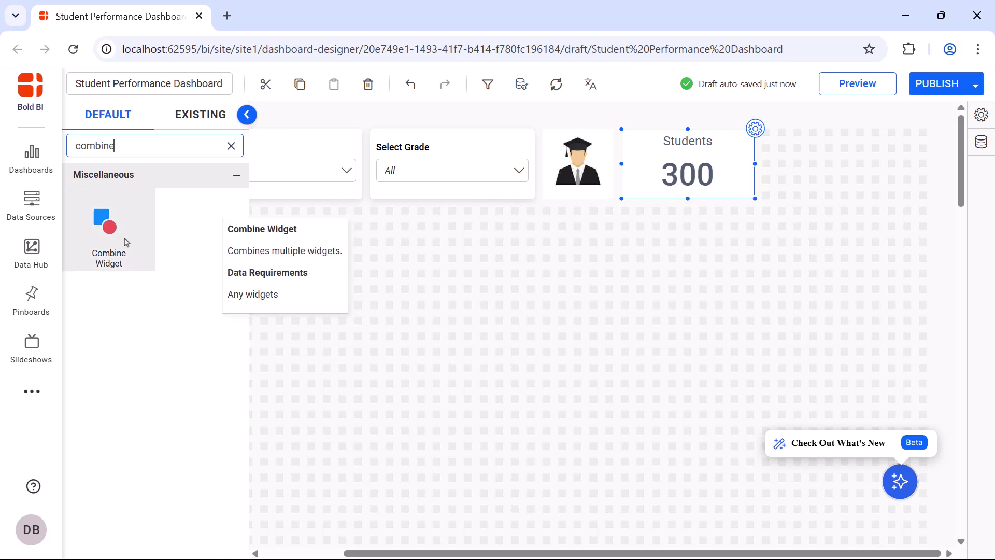
pyautogui.moveTo(126, 242); pyautogui.dragTo(534, 208)
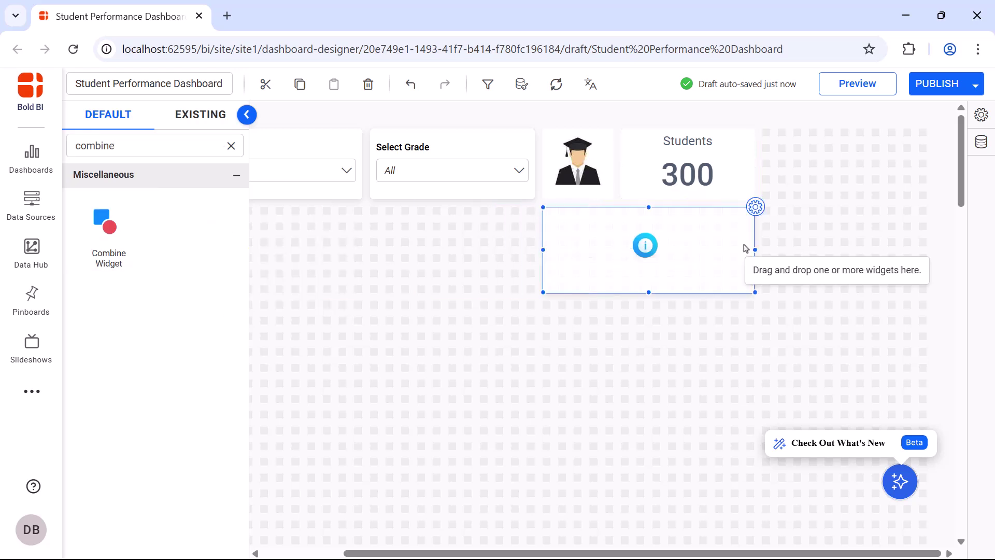
# Move the student image and Students card into the Combine Widget and fit it in the row beside the Select Grade filter.
pyautogui.click(582, 166)
pyautogui.moveTo(582, 166); pyautogui.dragTo(582, 253)
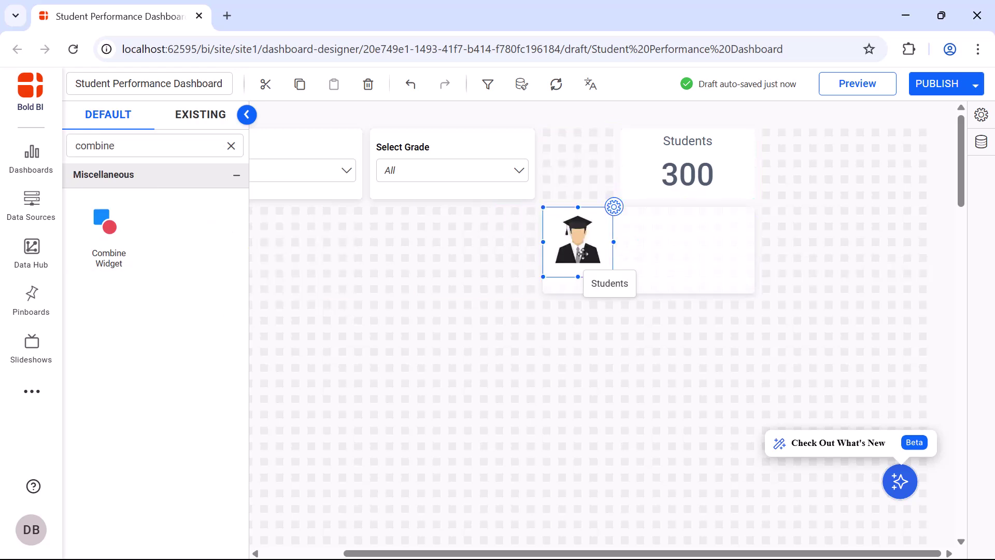
pyautogui.moveTo(654, 194)
pyautogui.mouseDown()
pyautogui.moveTo(653, 265)
pyautogui.moveTo(641, 248)
pyautogui.moveTo(651, 207)
pyautogui.mouseUp()
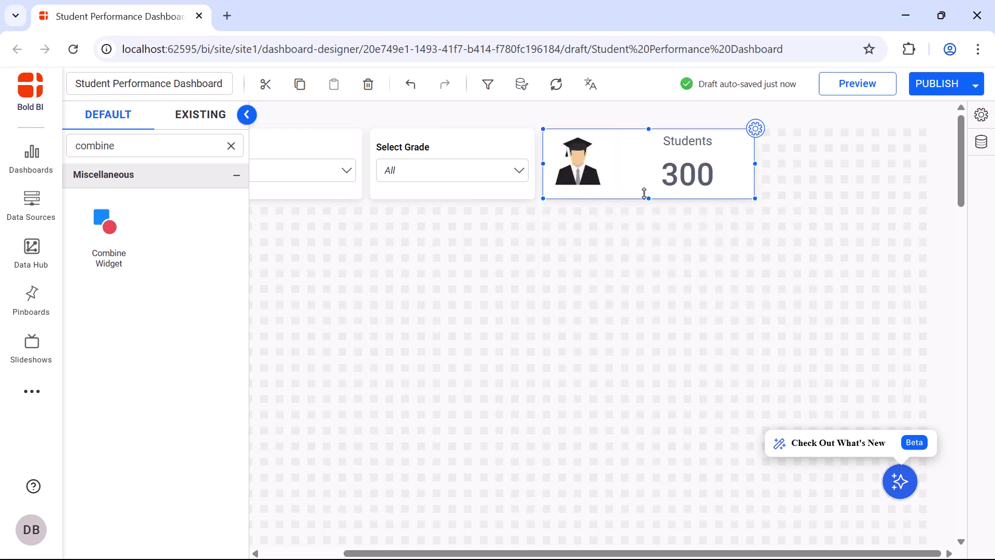
# Add a Radial Gauge to the right of the combined Students widget and enlarge it into a tall column.
pyautogui.click(231, 146)
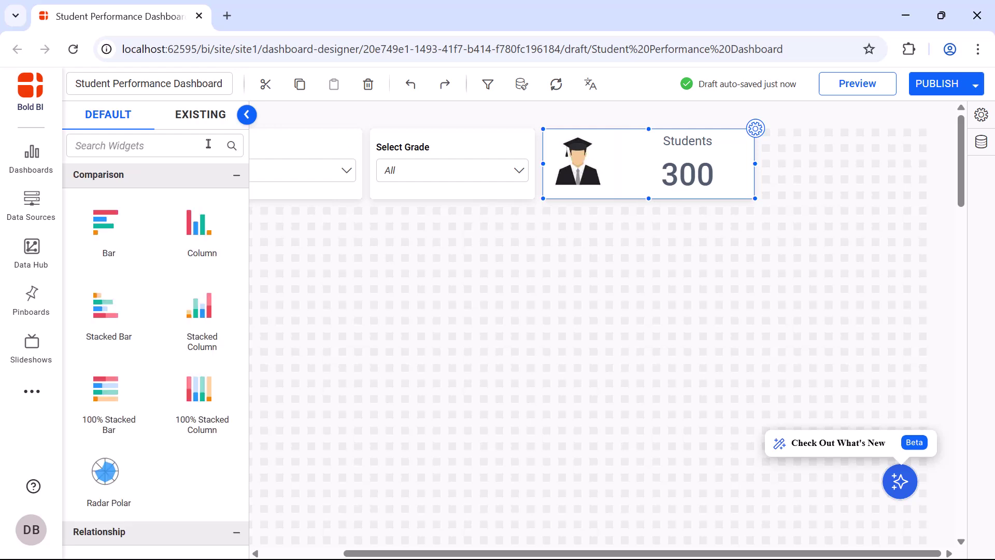
pyautogui.click(196, 146)
pyautogui.write('Radial')
pyautogui.doubleClick(109, 228)
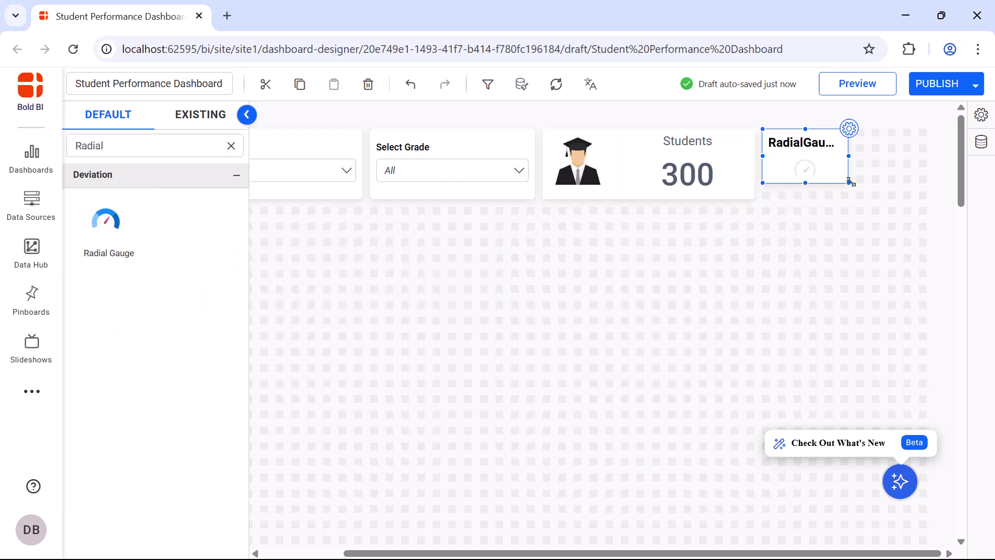
pyautogui.moveTo(848, 198); pyautogui.dragTo(922, 528)
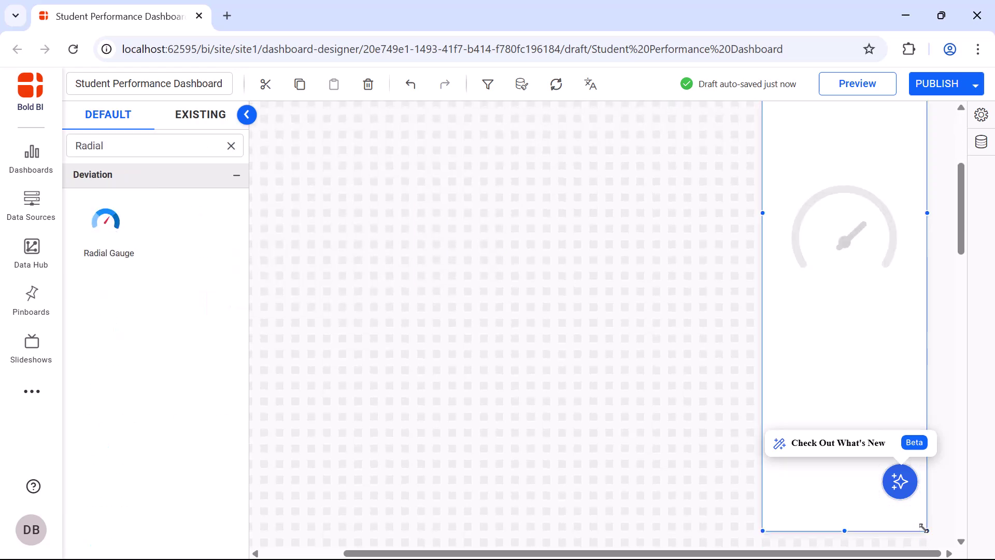
pyautogui.scroll(2, 921, 532)
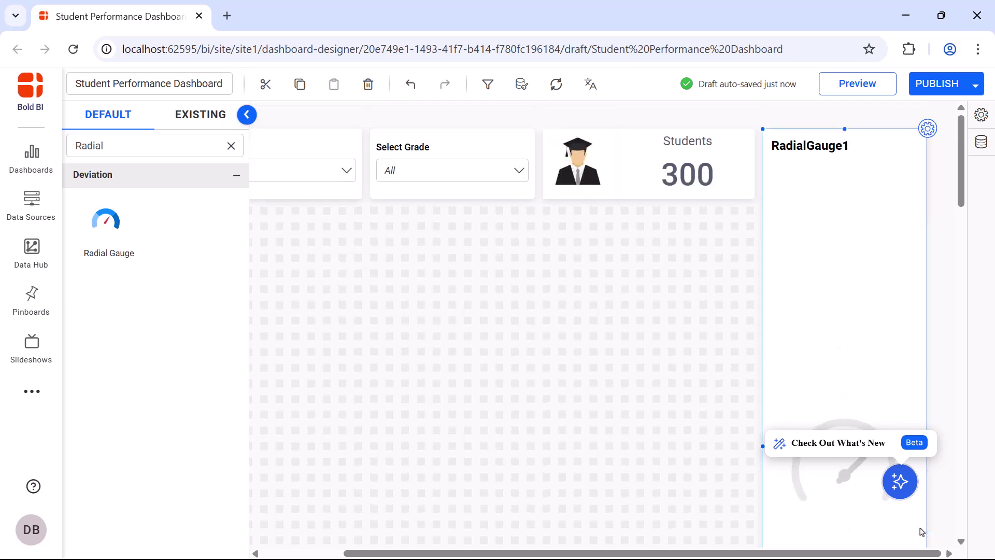
# Name the radial gauge "Avg. Subject Score".
pyautogui.click(929, 130)
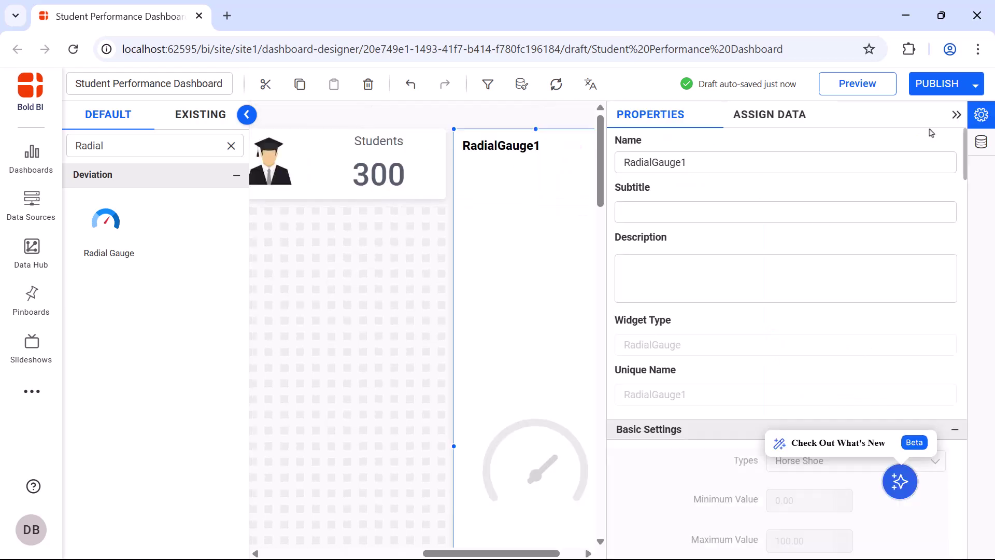
pyautogui.click(915, 163)
pyautogui.hotkey('ctrl', 'a')
pyautogui.write('Avg. S')
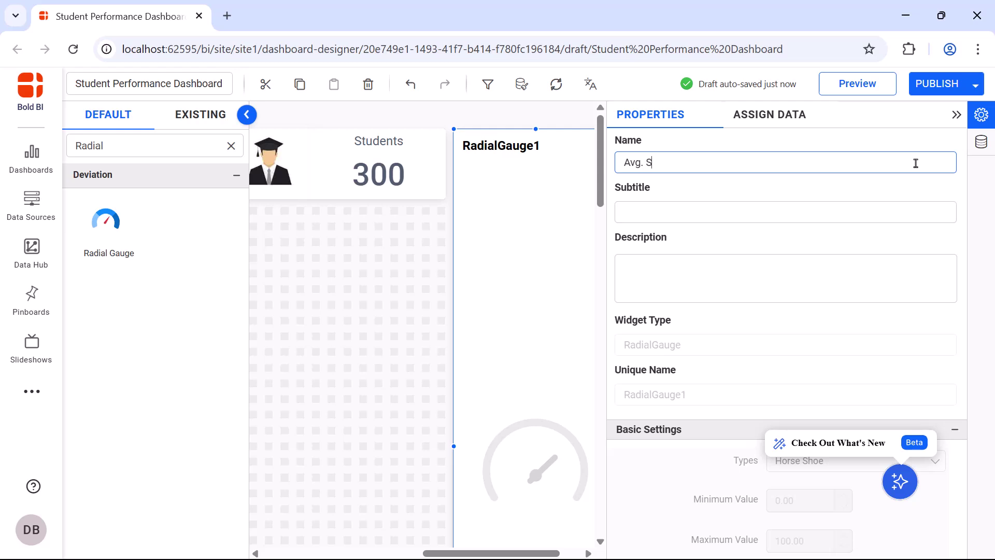
pyautogui.write('ubject Score')
# Assign Marks as the radial gauge's actual value and set its aggregation to Avg.
pyautogui.click(774, 122)
pyautogui.click(747, 176)
pyautogui.write('mark')
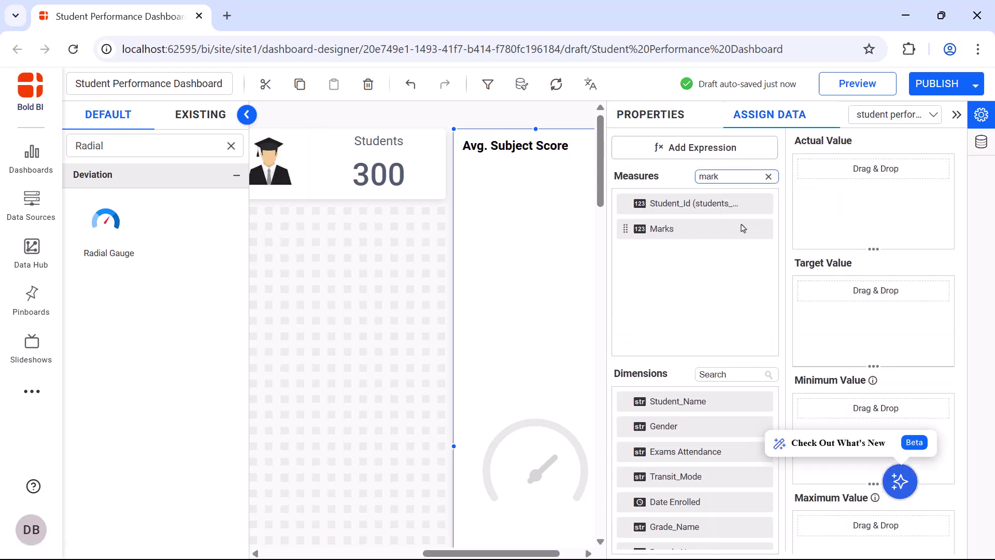
pyautogui.moveTo(741, 228); pyautogui.dragTo(802, 171)
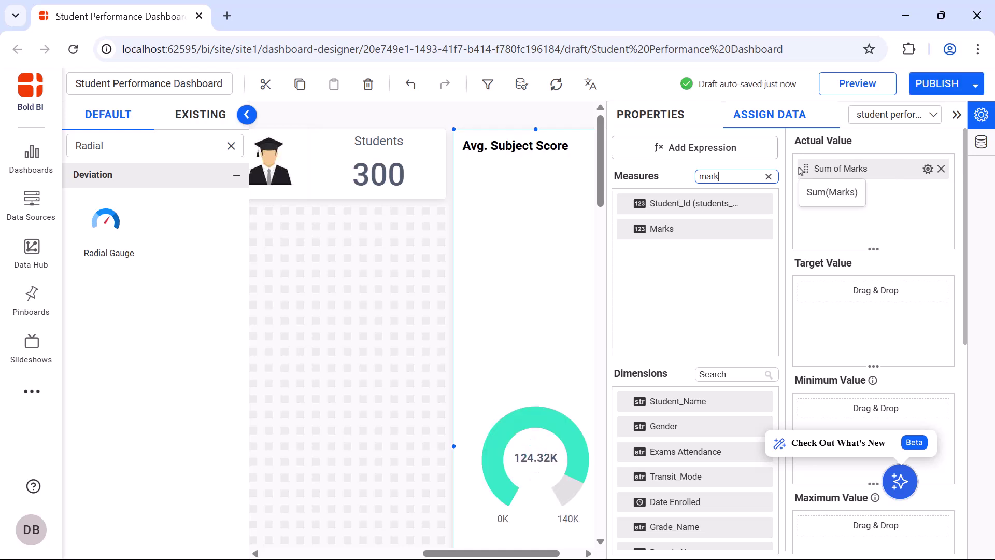
pyautogui.click(928, 168)
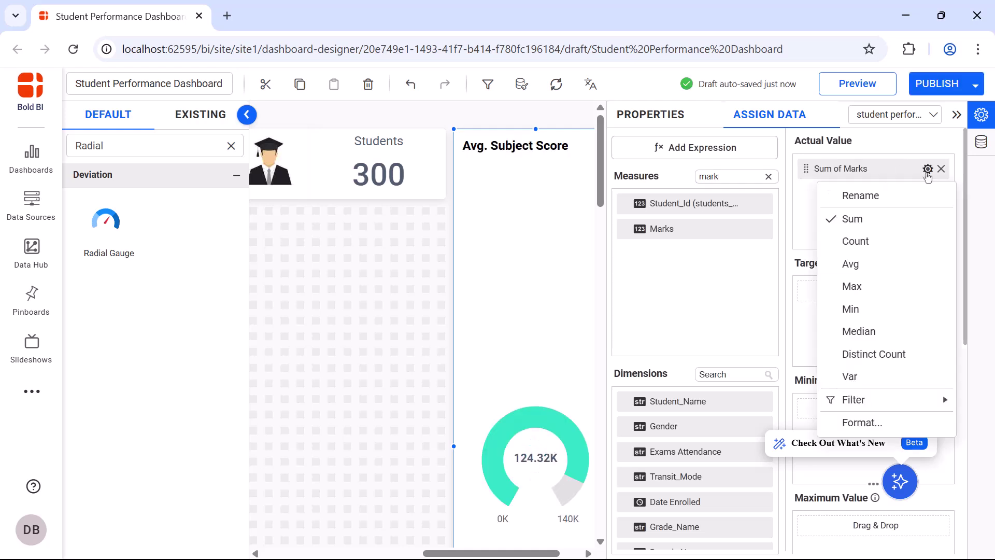
pyautogui.click(912, 268)
# Assign Branch_Name as the series of the Avg. Subject Score gauge.
pyautogui.scroll(-8, 912, 268)
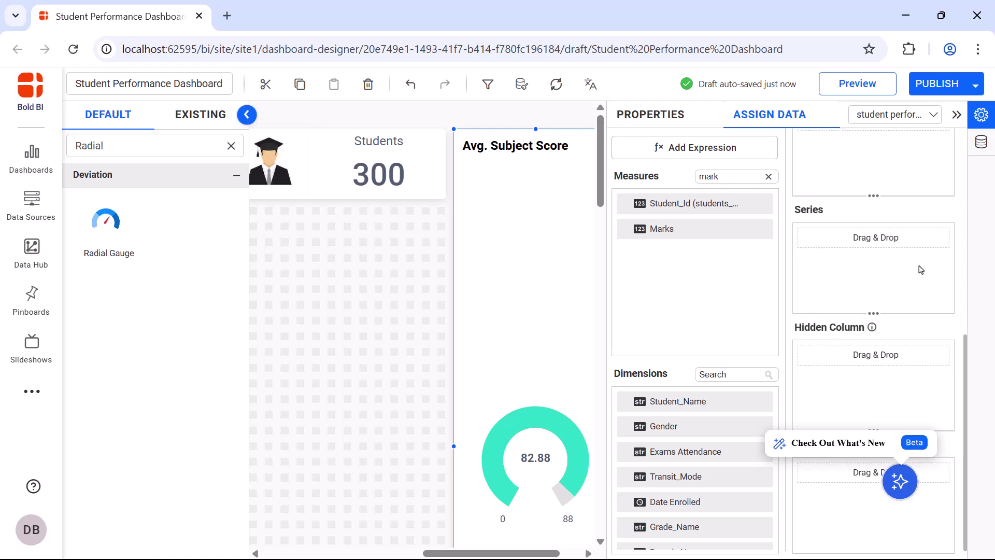
pyautogui.click(755, 374)
pyautogui.write('bran')
pyautogui.moveTo(746, 402); pyautogui.dragTo(803, 255)
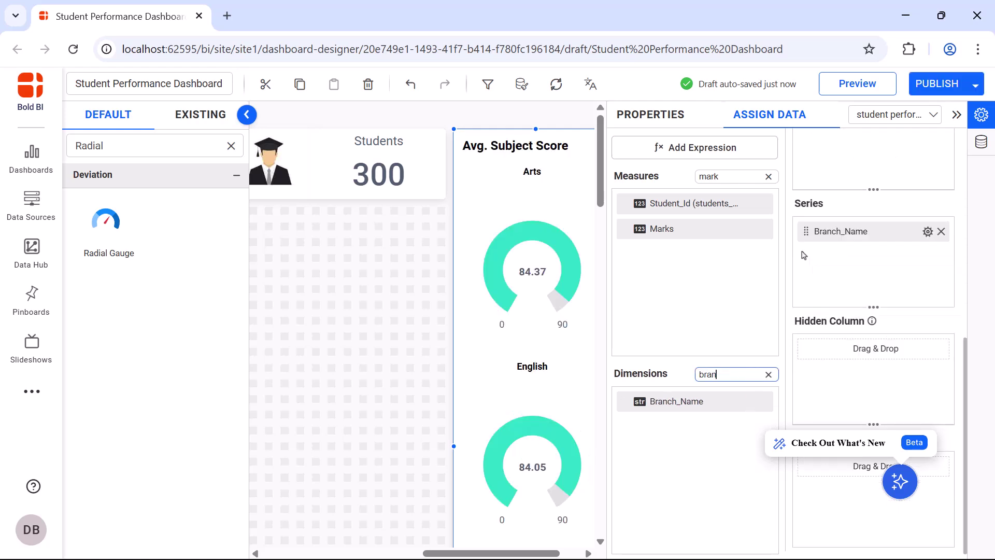
# Set the maximum value of the Avg. Subject Score gauge to 100.
pyautogui.click(635, 116)
pyautogui.scroll(-6, 811, 254)
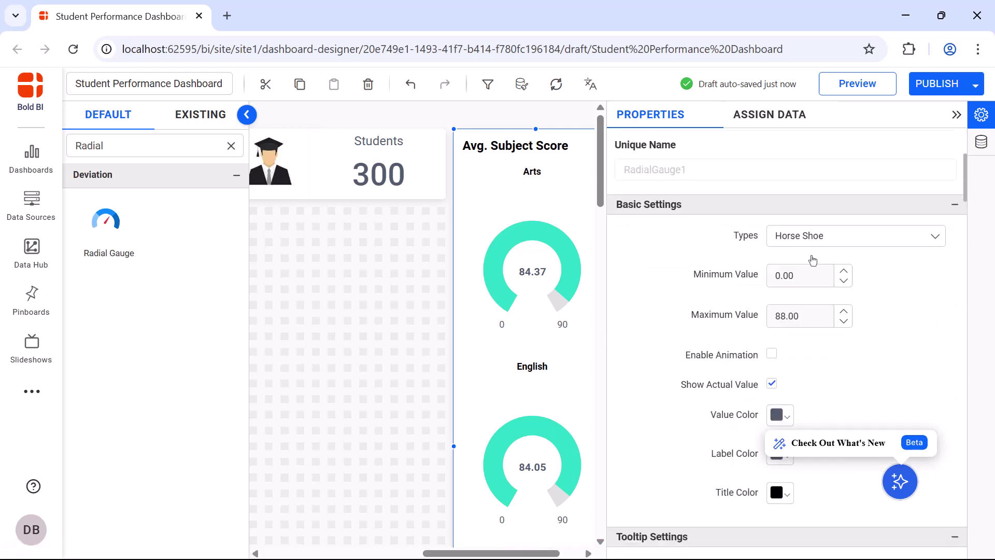
pyautogui.click(812, 223)
pyautogui.write('100')
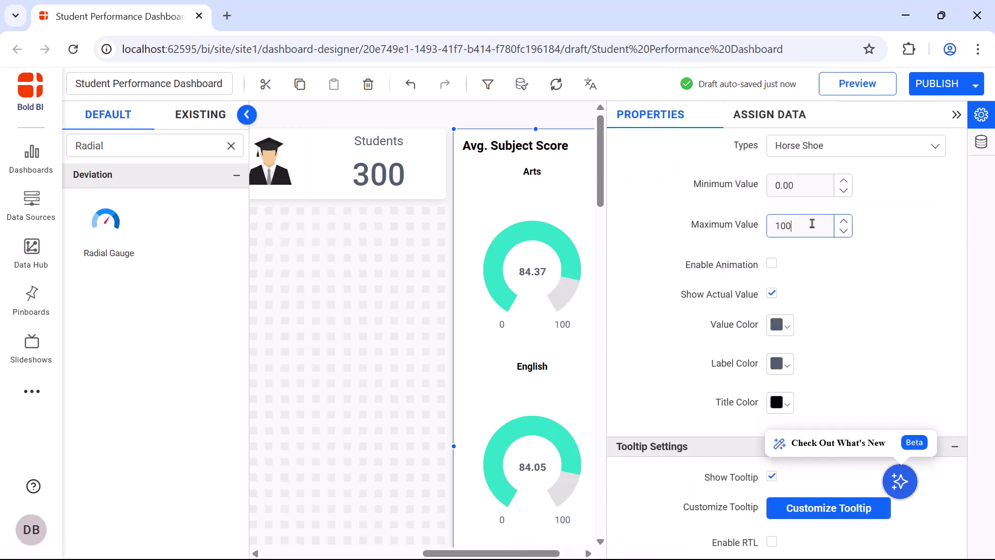
# Enable animation for the Avg. Subject Score gauge and set its label color to black.
pyautogui.click(774, 266)
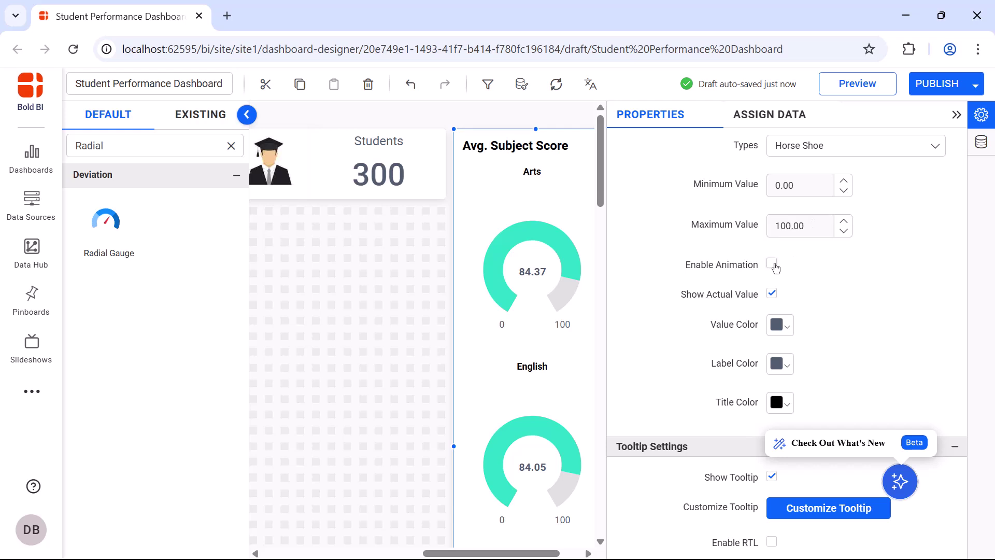
pyautogui.click(775, 266)
pyautogui.scroll(-2, 775, 267)
pyautogui.click(776, 267)
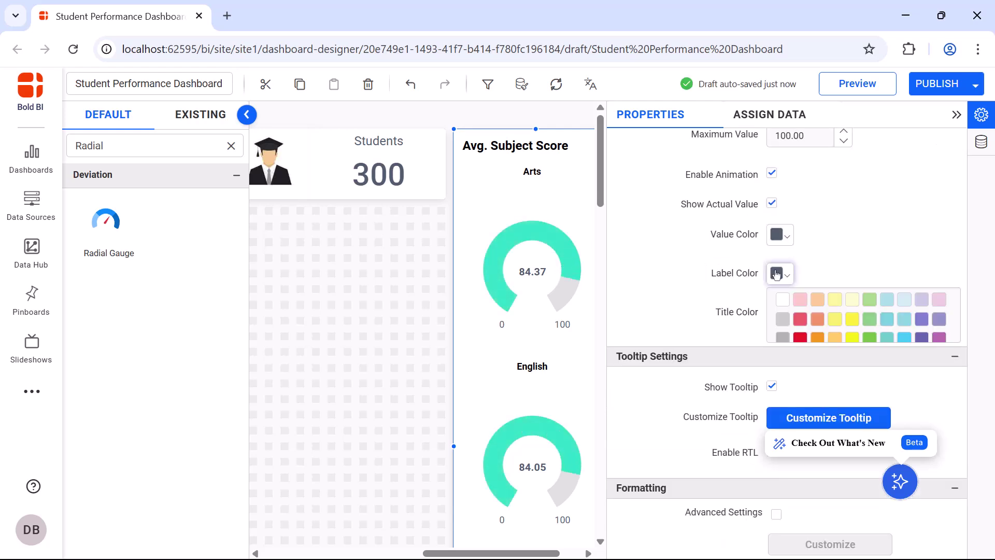
pyautogui.click(783, 384)
pyautogui.click(876, 477)
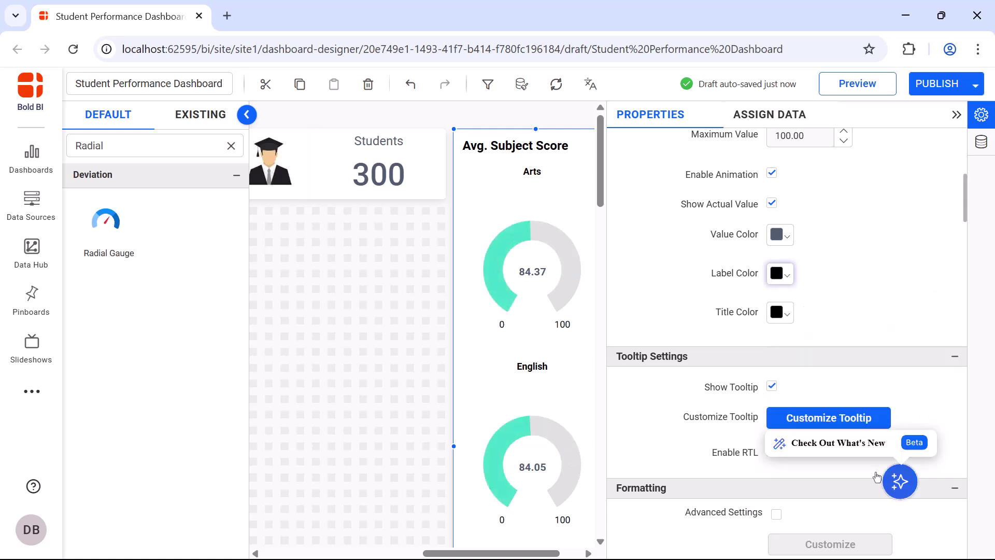
# Enable advanced formatting for the gauge with the Rule color type, based on Branch_Name.
pyautogui.scroll(-6, 876, 477)
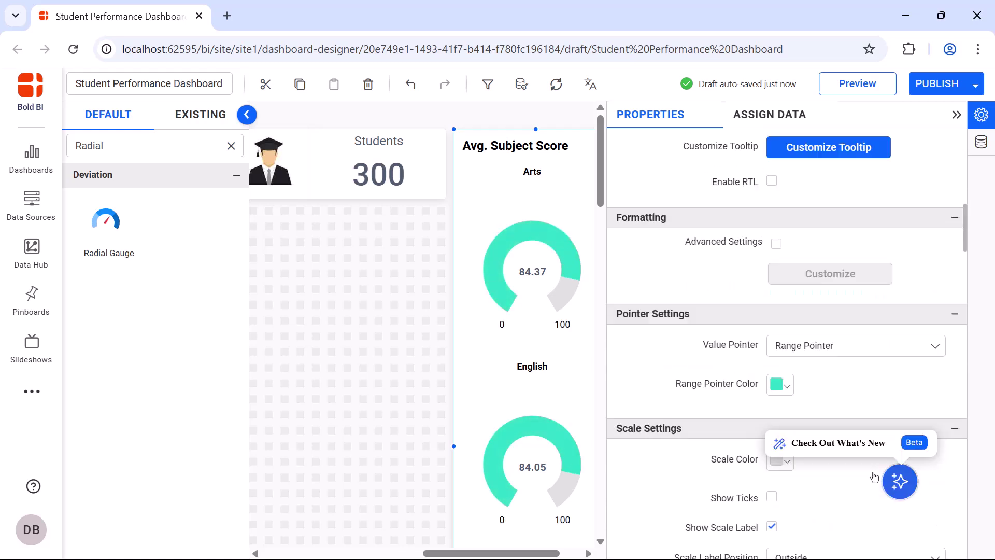
pyautogui.click(776, 243)
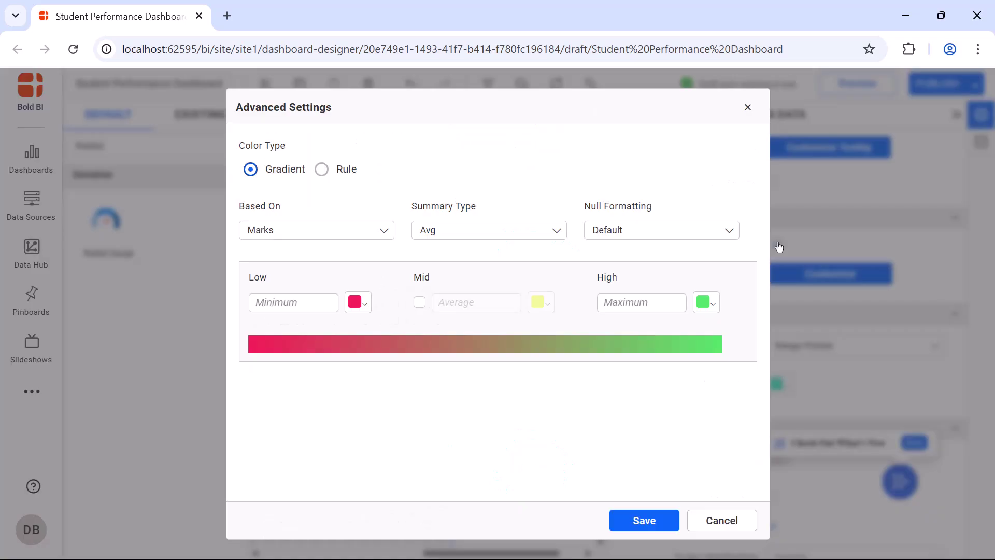
pyautogui.click(322, 170)
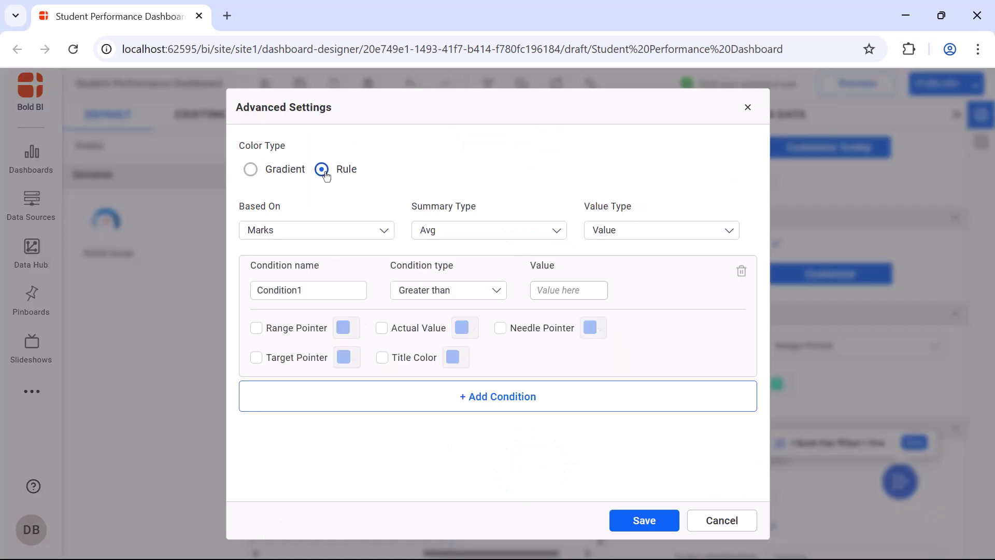
pyautogui.click(338, 228)
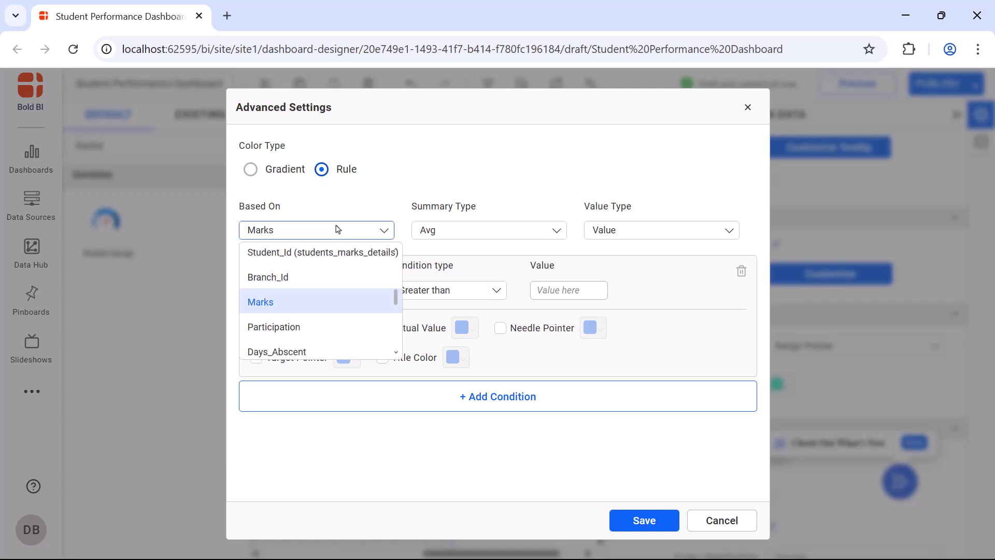
pyautogui.scroll(-2, 336, 261)
pyautogui.scroll(-2, 336, 261)
pyautogui.click(319, 293)
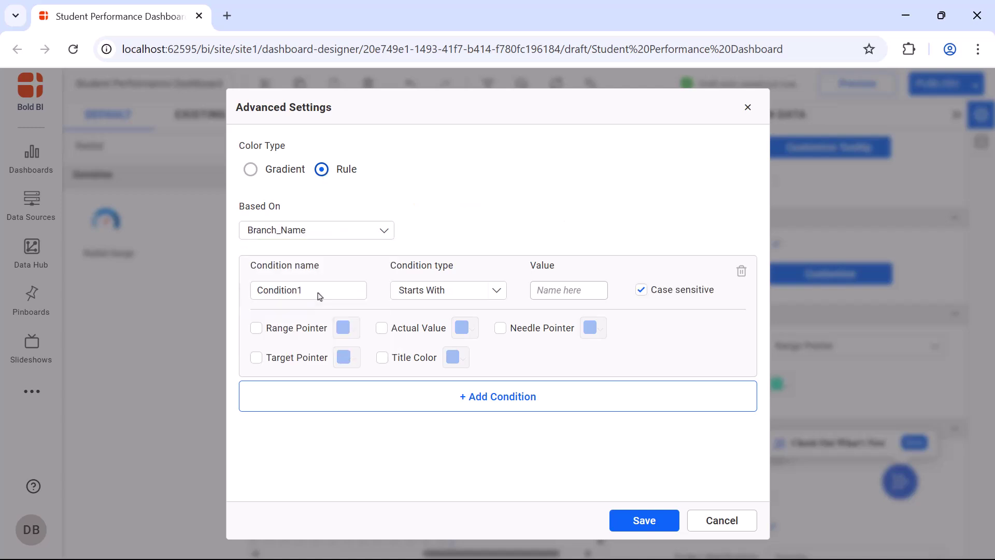
# Set the first rule to match values starting with "ph", not case-sensitive, with a brick-red range pointer, rgba(184,77,44,1).
pyautogui.click(551, 290)
pyautogui.write('ph')
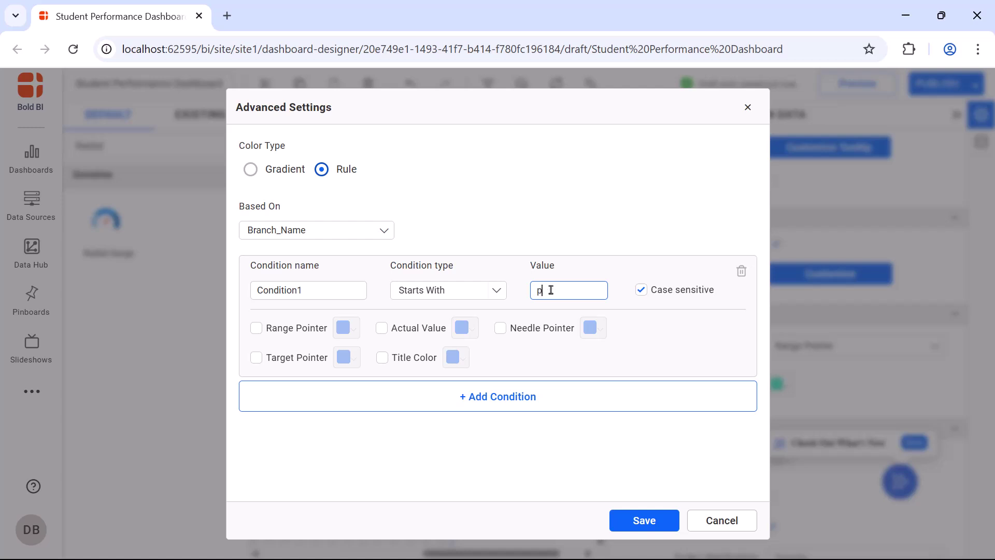
pyautogui.click(640, 290)
pyautogui.click(256, 328)
pyautogui.click(344, 328)
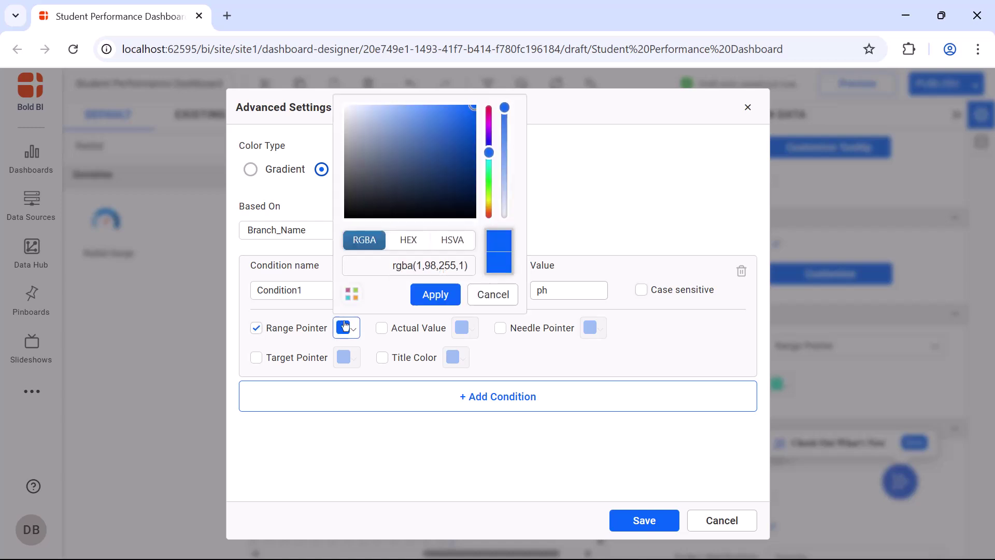
pyautogui.click(490, 215)
pyautogui.click(444, 136)
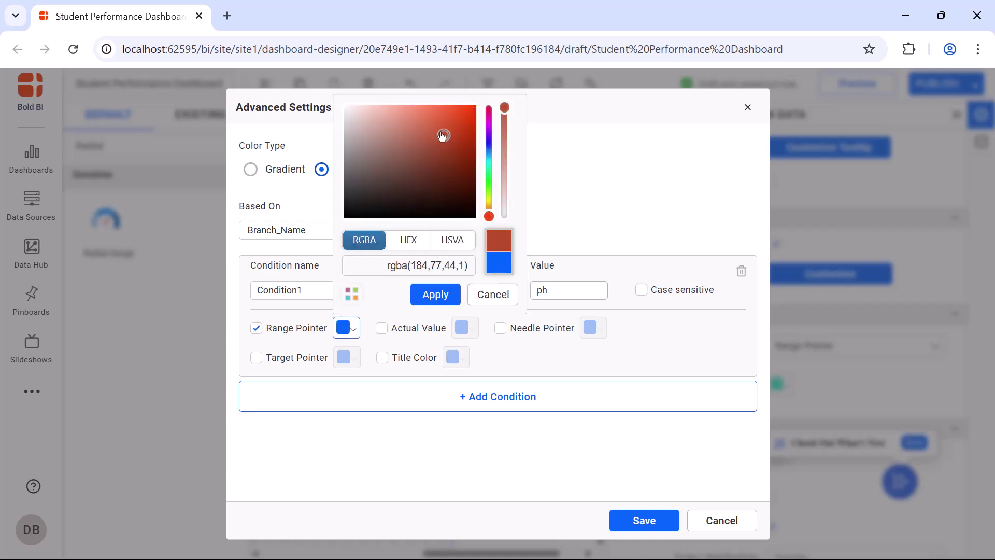
pyautogui.click(425, 293)
# Add a second condition for values starting with "art", not case-sensitive, with a yellow range pointer.
pyautogui.click(445, 396)
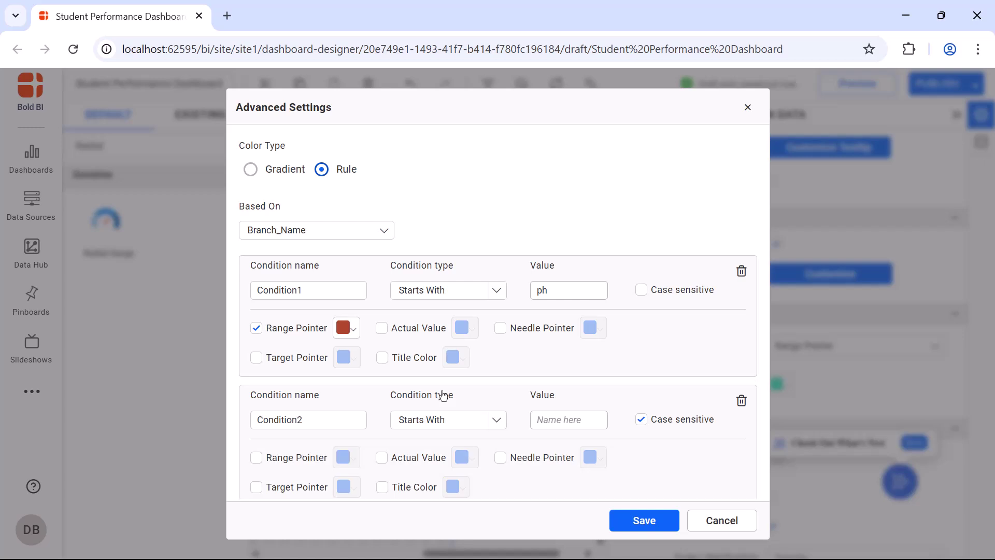
pyautogui.click(539, 420)
pyautogui.write('art')
pyautogui.click(257, 457)
pyautogui.click(345, 457)
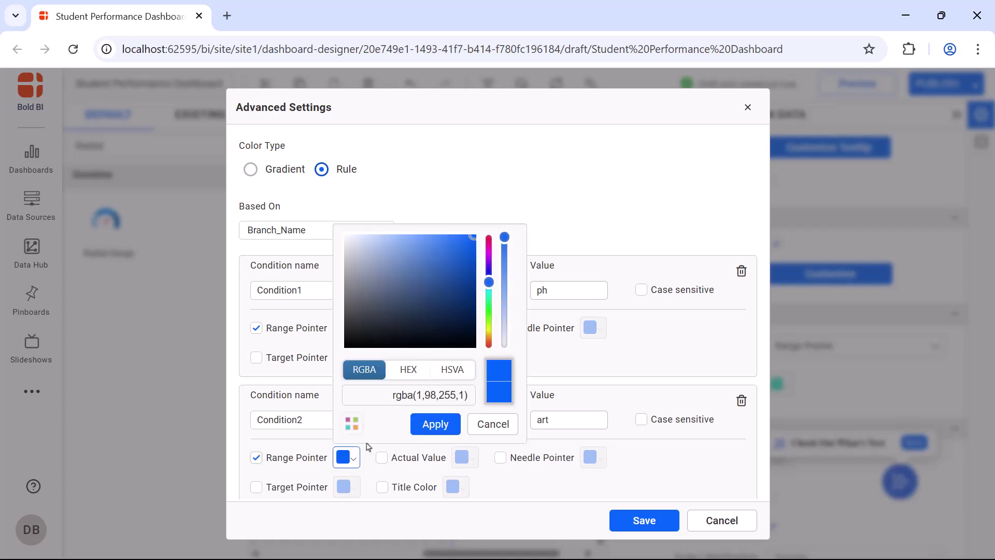
pyautogui.click(490, 336)
pyautogui.click(433, 240)
pyautogui.click(434, 424)
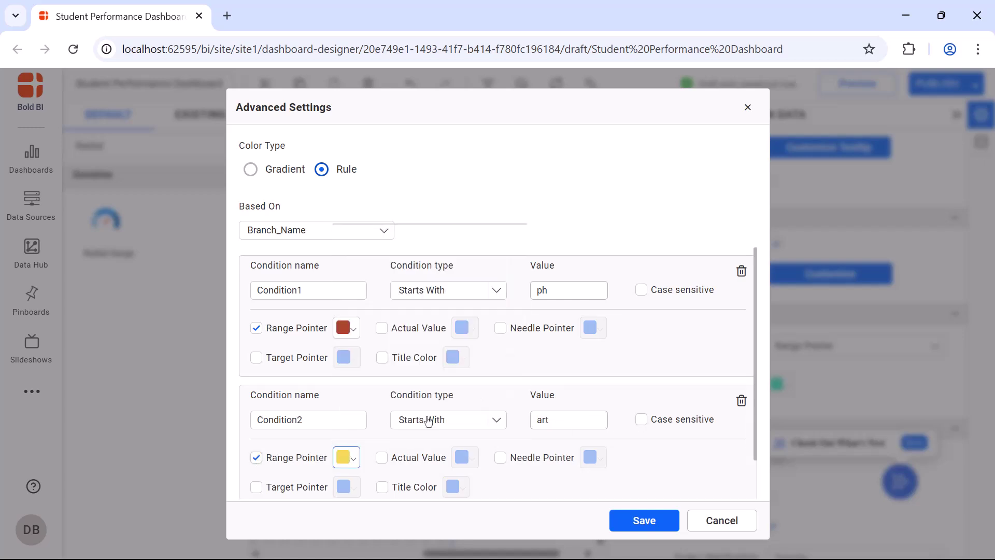
# Add a third condition for values starting with "sc", not case-sensitive, with a dark orange range pointer.
pyautogui.scroll(-1, 426, 456)
pyautogui.click(427, 478)
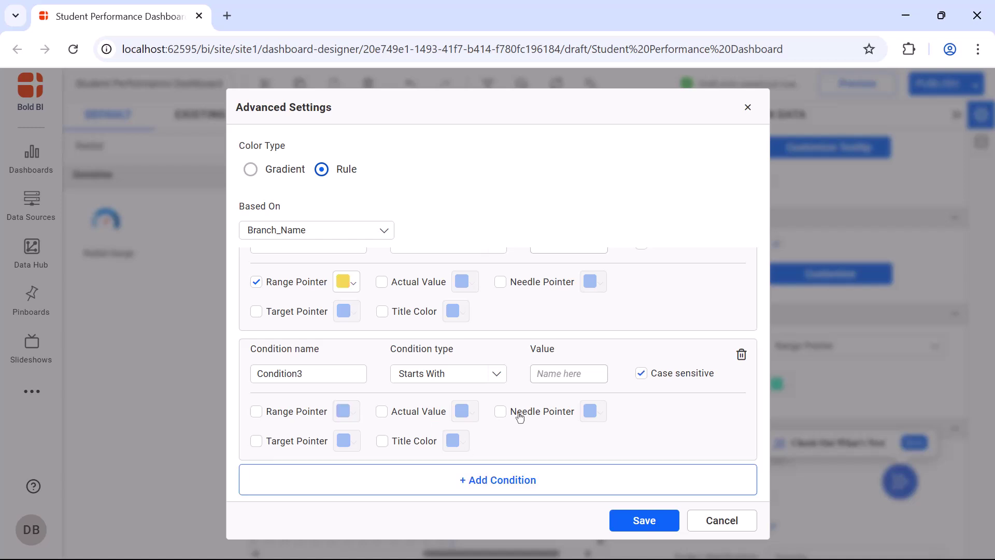
pyautogui.click(568, 373)
pyautogui.write('sc')
pyautogui.click(256, 411)
pyautogui.click(346, 411)
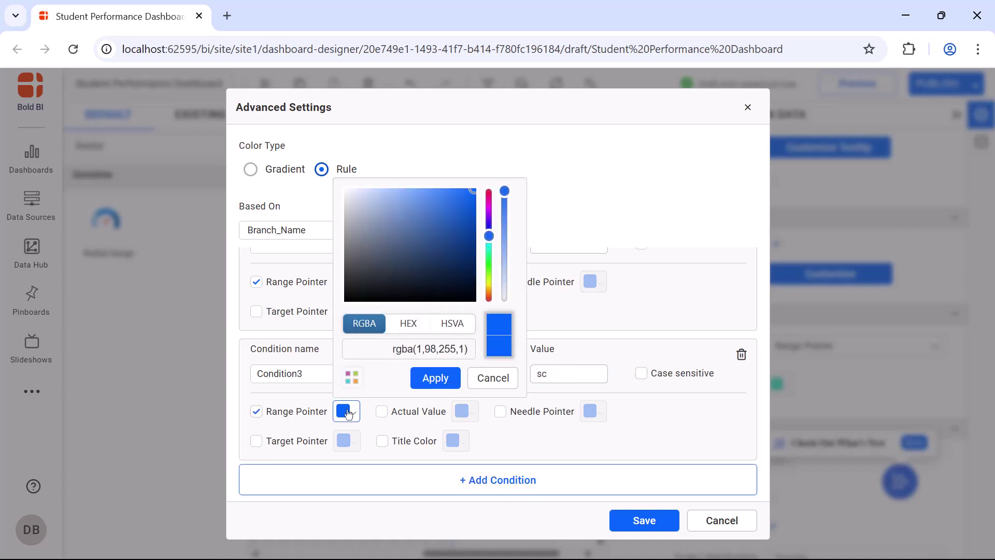
pyautogui.click(490, 295)
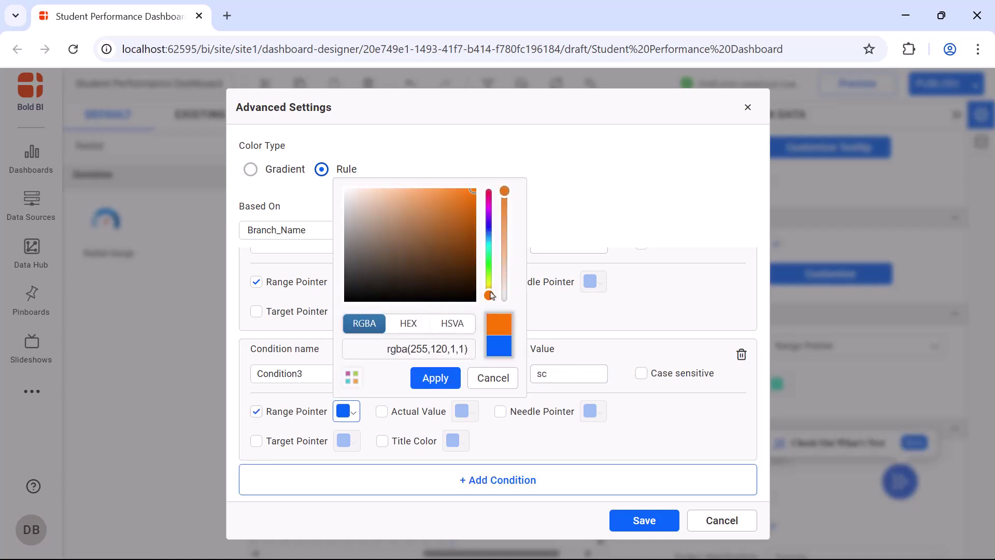
pyautogui.click(473, 207)
pyautogui.click(436, 377)
# Add a fourth condition for values starting with "ma", not case-sensitive, with a light orange range pointer.
pyautogui.click(481, 477)
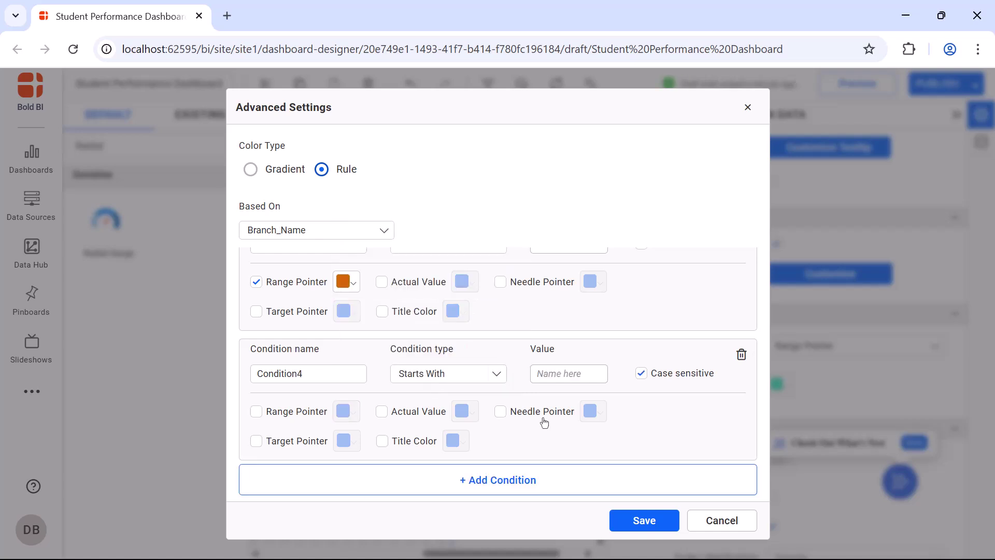
pyautogui.click(582, 373)
pyautogui.write('ma')
pyautogui.click(642, 373)
pyautogui.click(256, 411)
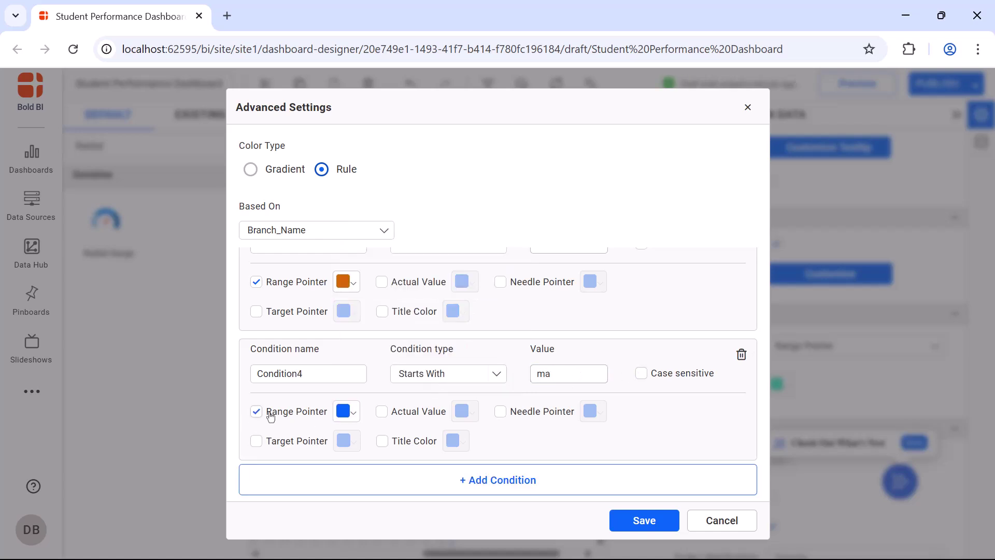
pyautogui.click(345, 411)
pyautogui.moveTo(490, 299); pyautogui.dragTo(490, 296)
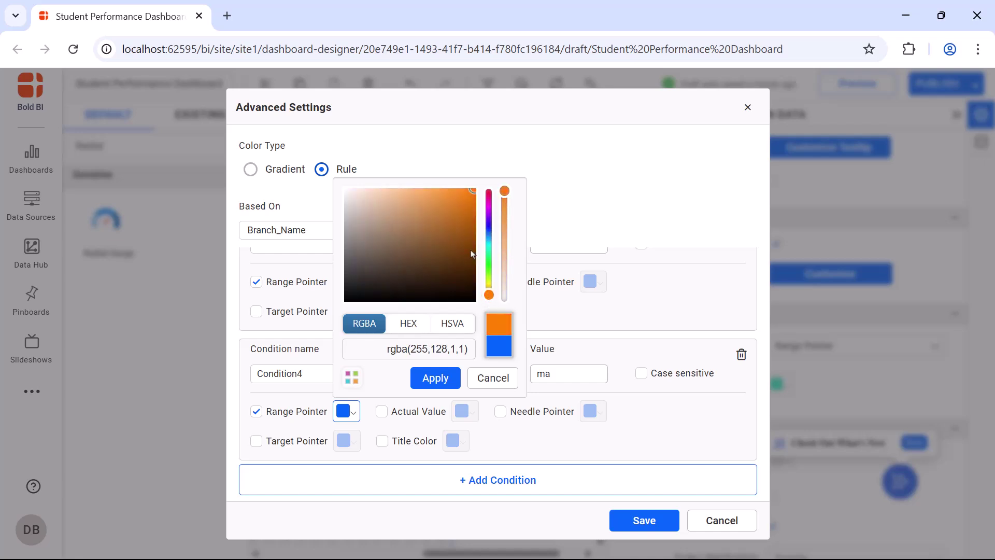
pyautogui.click(421, 193)
pyautogui.click(436, 378)
# Add a fifth condition for values starting with "en", not case-sensitive, with a pink range pointer, and save the rules.
pyautogui.click(496, 481)
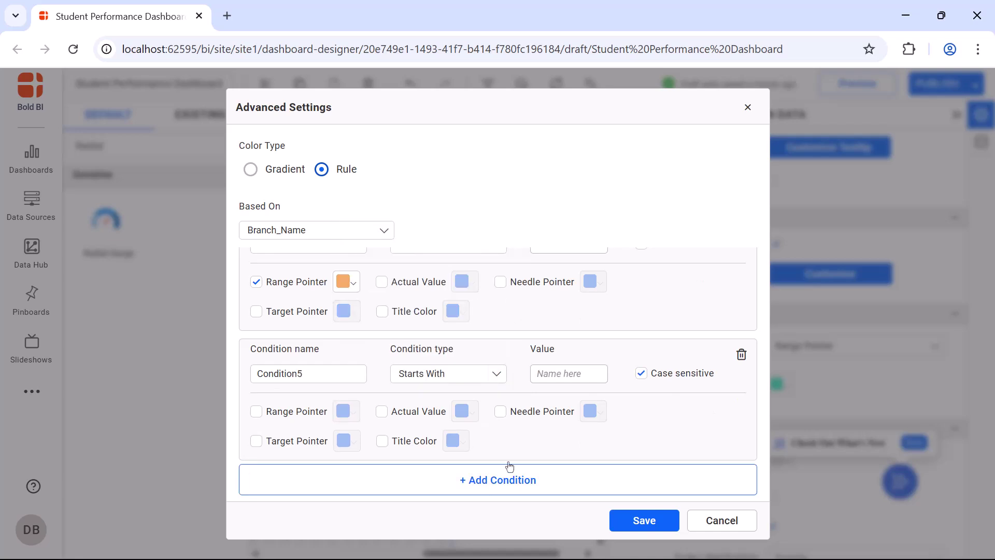
pyautogui.click(567, 373)
pyautogui.write('en')
pyautogui.click(642, 373)
pyautogui.click(256, 411)
pyautogui.click(345, 411)
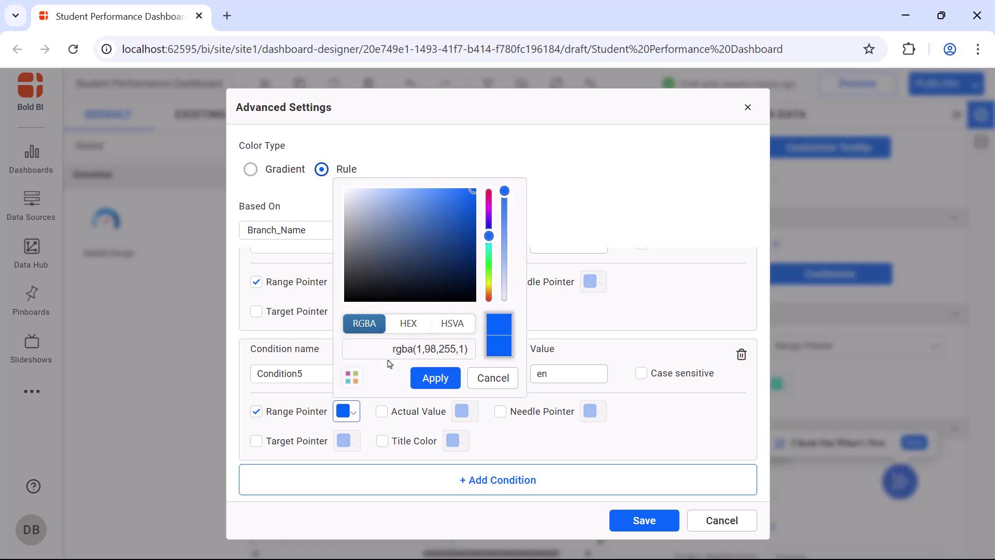
pyautogui.click(489, 194)
pyautogui.click(408, 190)
pyautogui.click(436, 378)
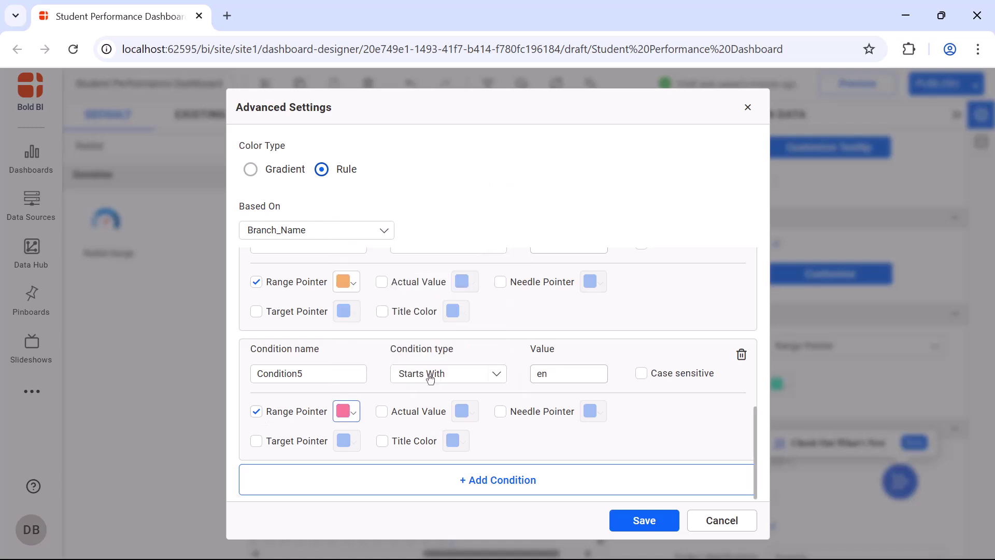
pyautogui.click(643, 519)
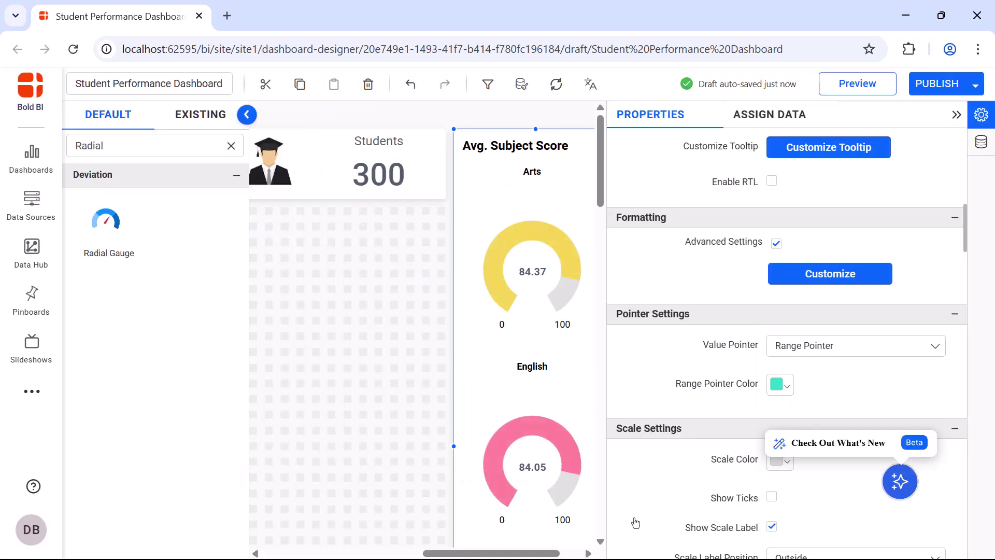
# Place the gauge's scale labels Inside and set its scale width to 20.
pyautogui.scroll(-4, 635, 521)
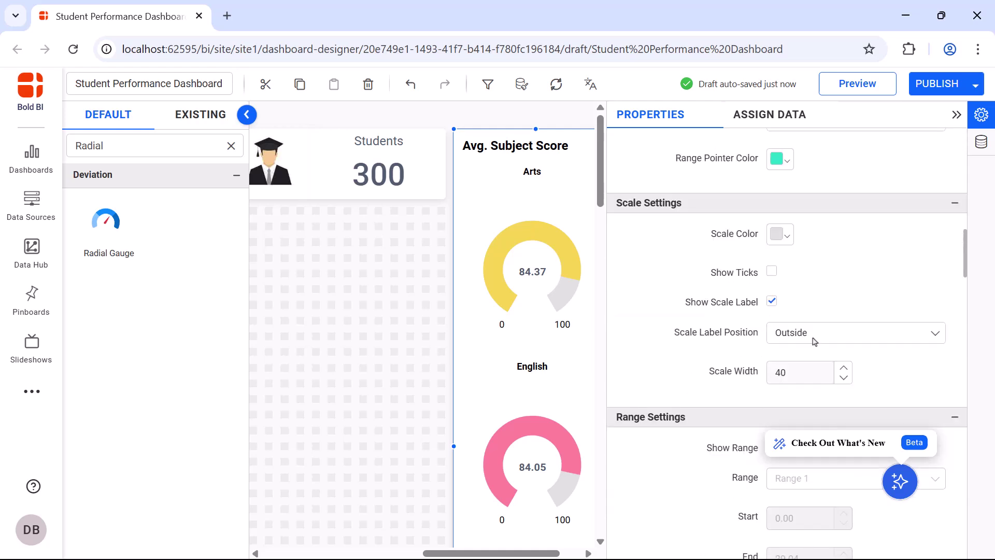
pyautogui.click(815, 342)
pyautogui.click(815, 356)
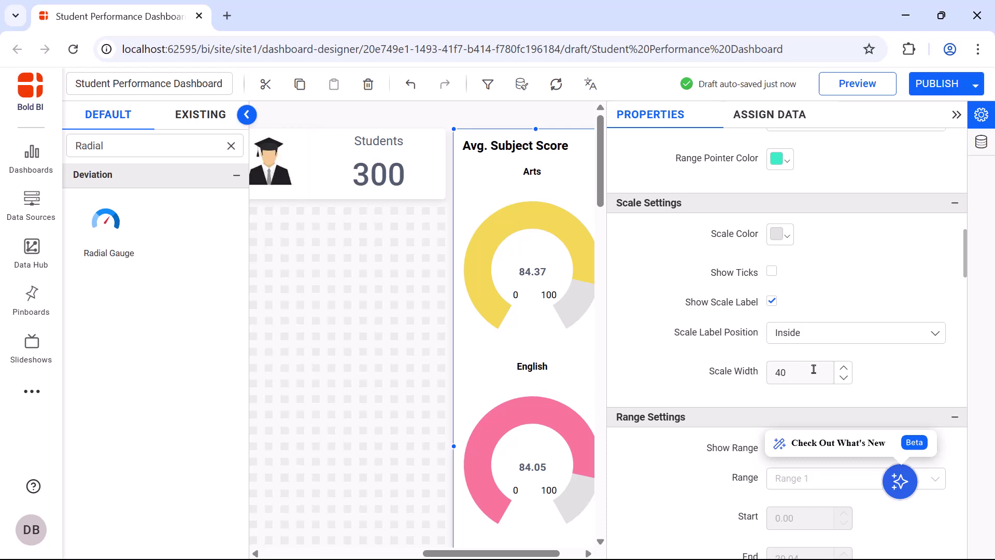
pyautogui.doubleClick(813, 369)
pyautogui.write('20')
pyautogui.press('Return')
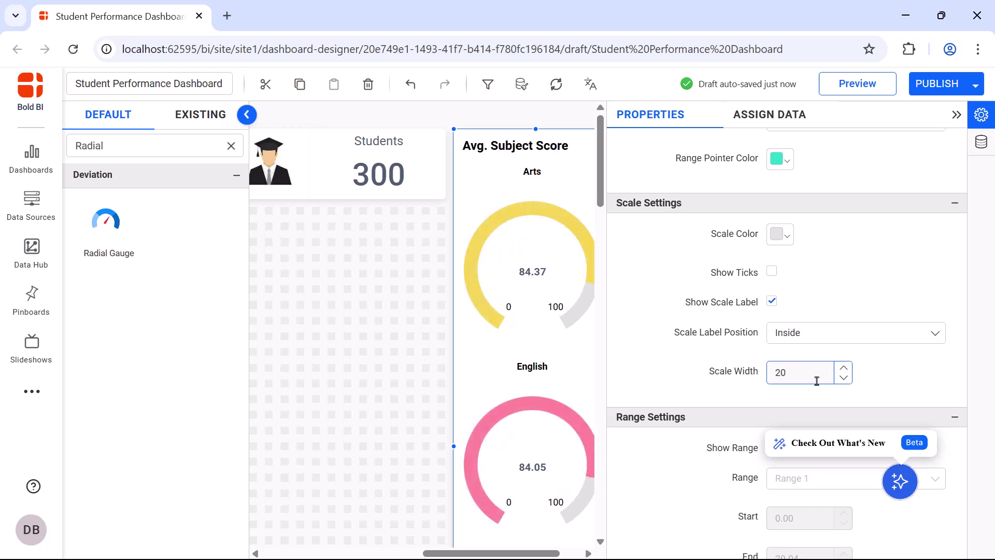
# Turn off auto font size for the gauge's actual value and series title, setting them to 25 and 15.
pyautogui.scroll(-10, 816, 381)
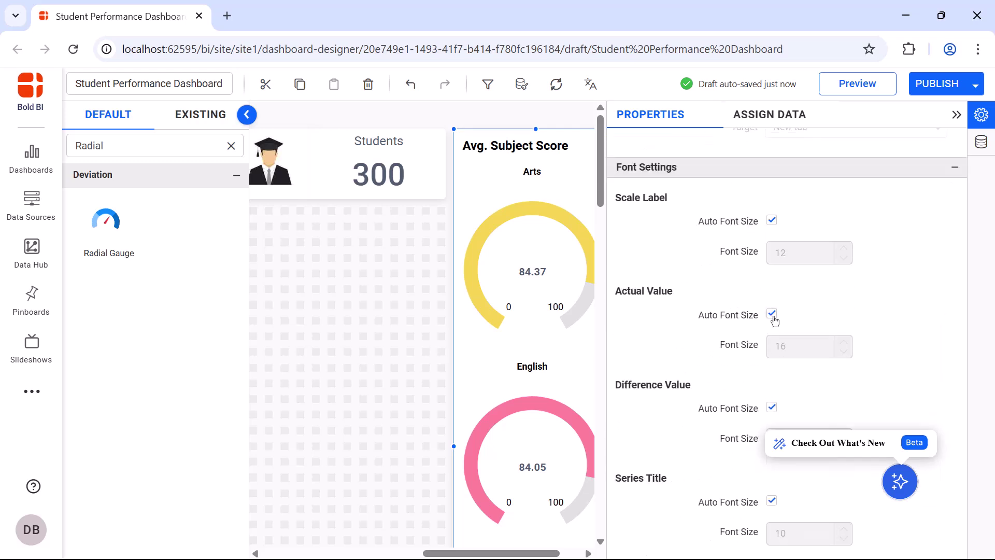
pyautogui.click(772, 314)
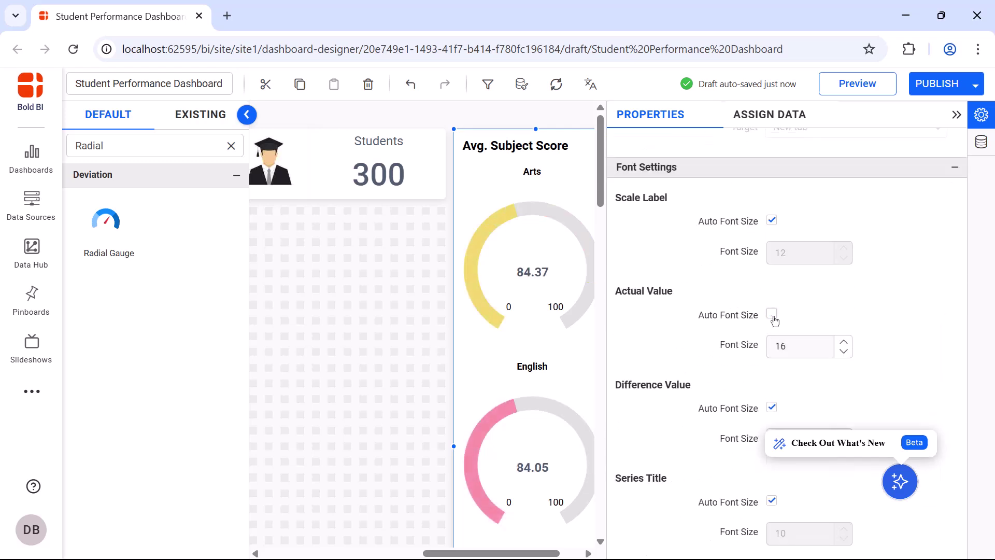
pyautogui.click(807, 345)
pyautogui.write('25')
pyautogui.scroll(-4, 814, 357)
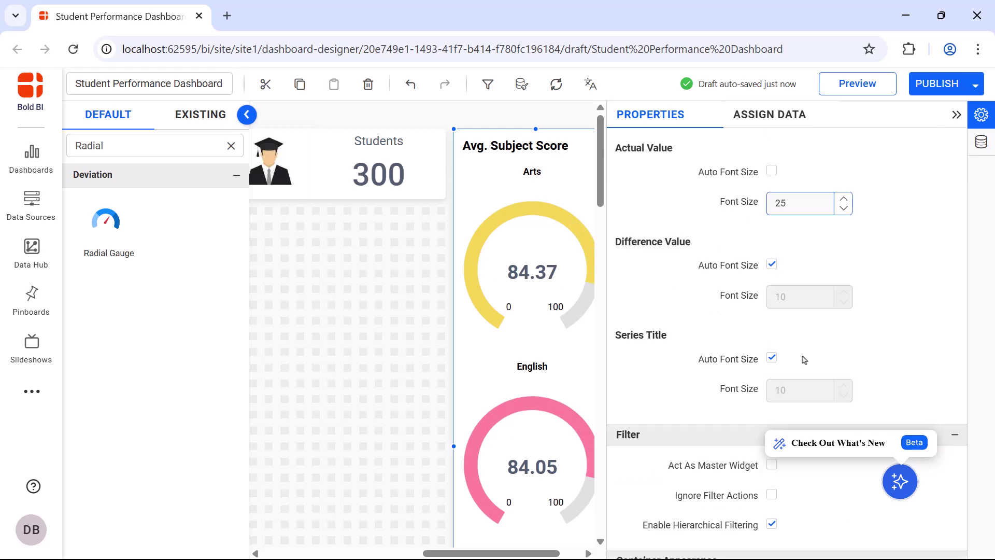
pyautogui.click(772, 313)
pyautogui.click(802, 344)
pyautogui.write('15')
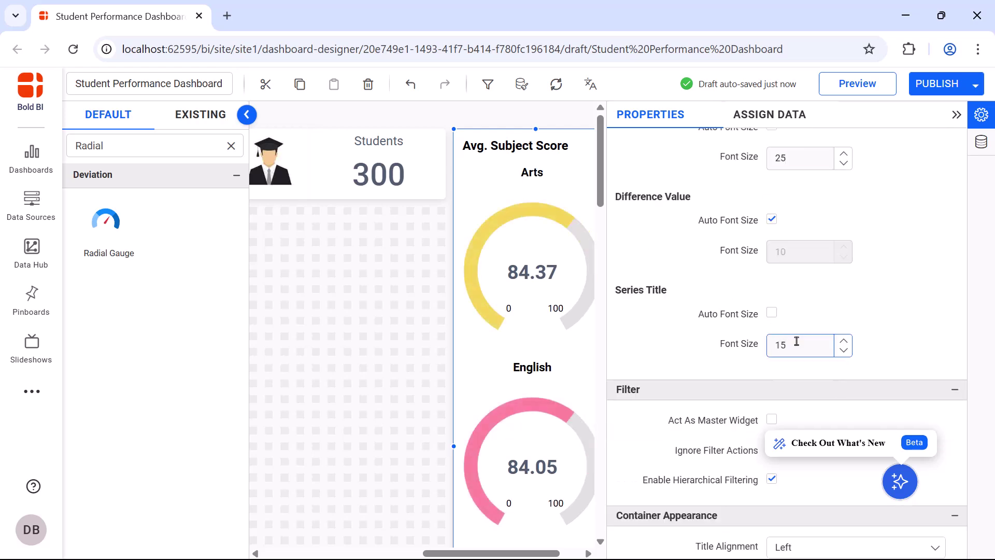
# Add a Doughnut chart directly below the Select Year filter and enlarge it to extend partway under the Select Grade filter.
pyautogui.click(957, 114)
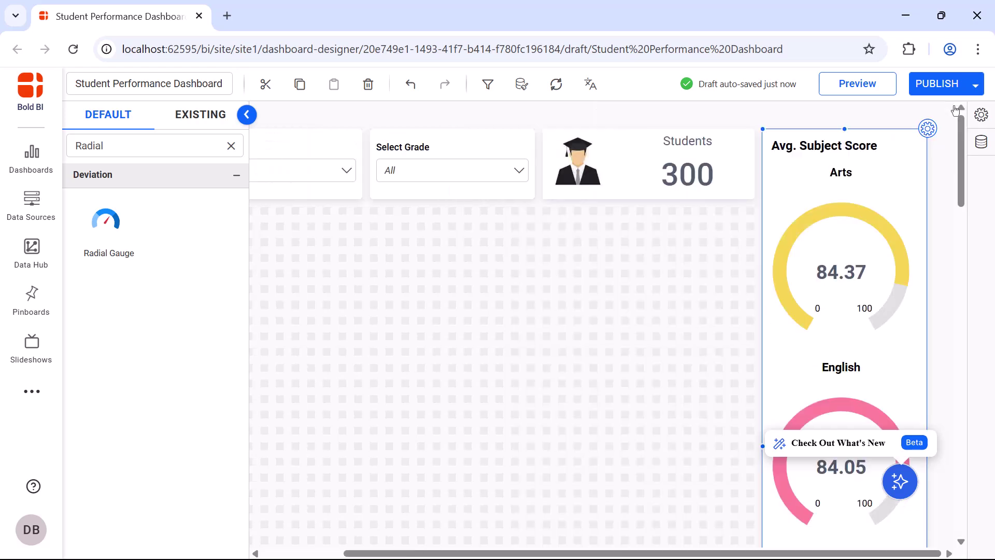
pyautogui.click(231, 145)
pyautogui.write('dough')
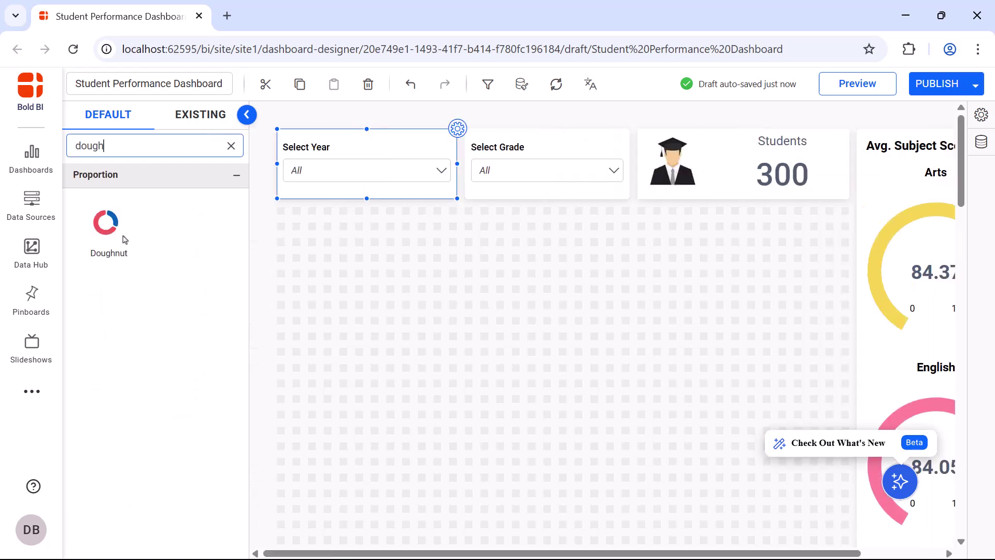
pyautogui.moveTo(122, 238); pyautogui.dragTo(284, 218)
pyautogui.moveTo(363, 292); pyautogui.dragTo(566, 481)
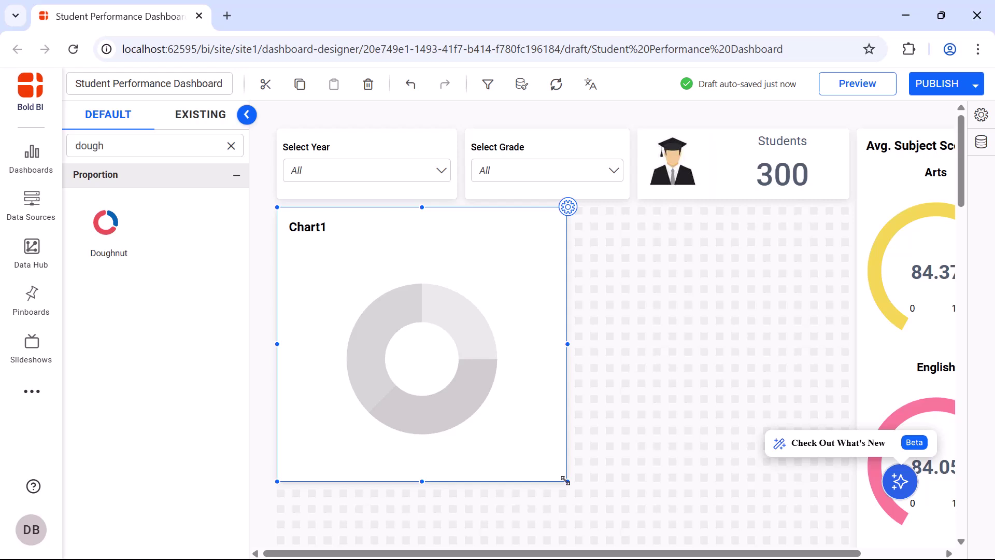
# Name the doughnut chart "Students by Grade & Gender".
pyautogui.click(568, 206)
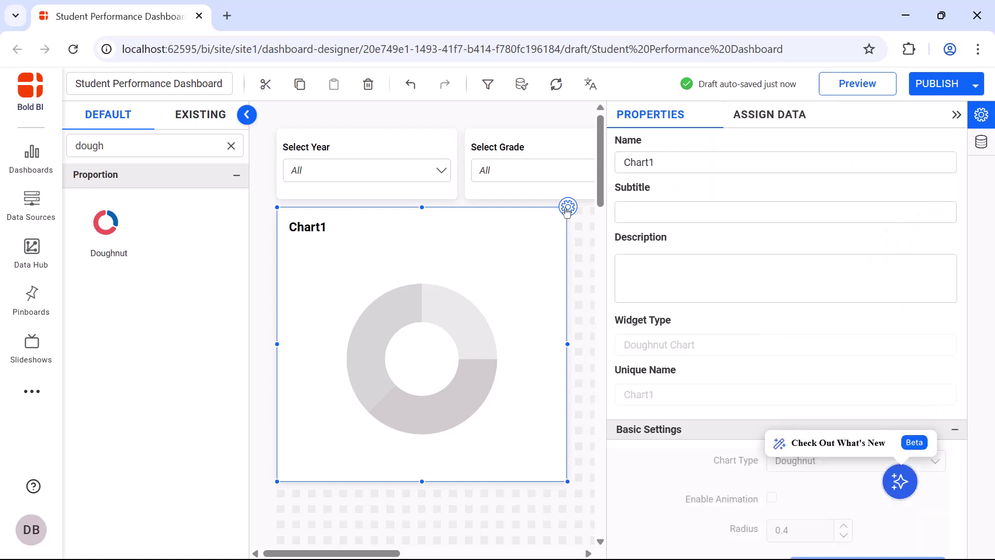
pyautogui.doubleClick(748, 162)
pyautogui.write('Students by Grade & Gender')
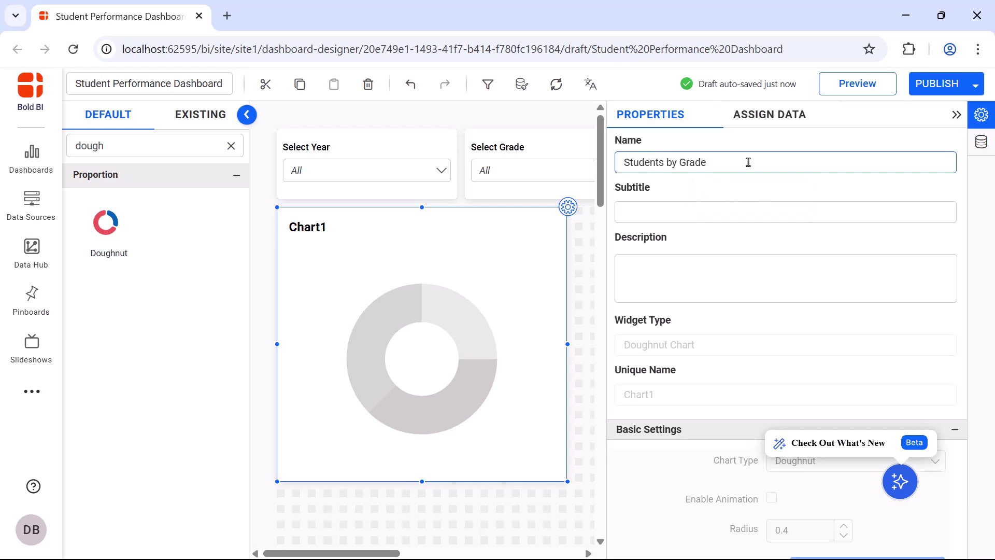
# Assign Student_Id as the doughnut chart's value, renamed "Students" and aggregated by Distinct Count.
pyautogui.click(761, 118)
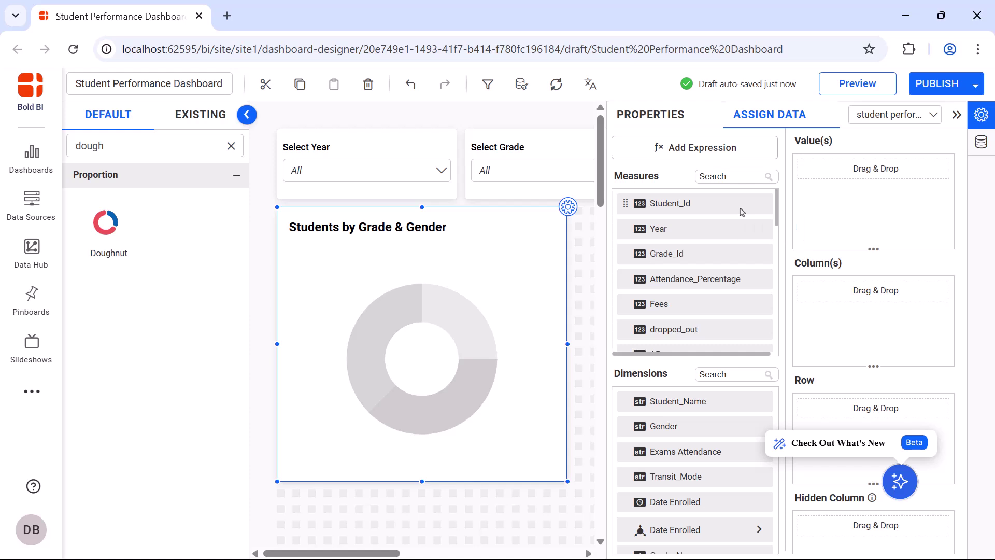
pyautogui.moveTo(742, 211); pyautogui.dragTo(813, 176)
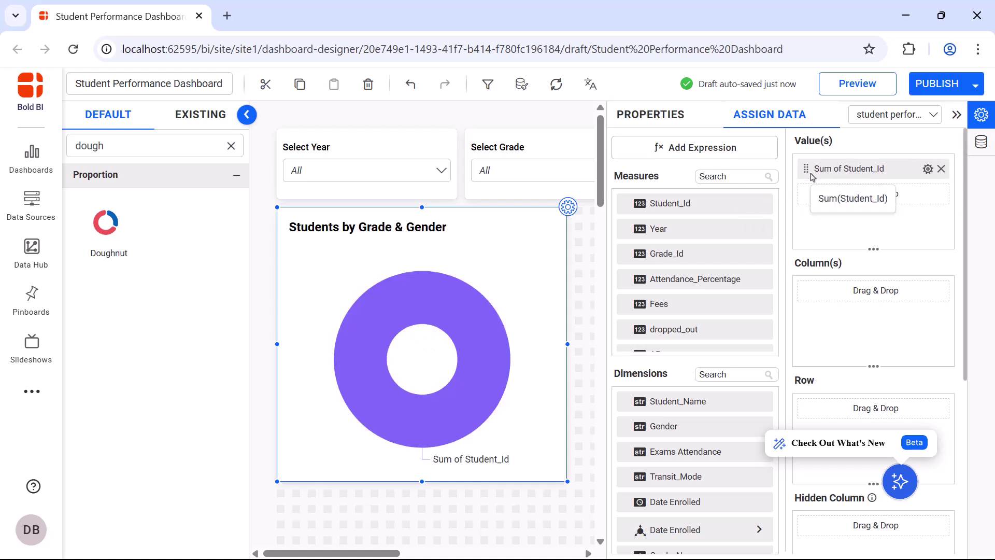
pyautogui.click(928, 168)
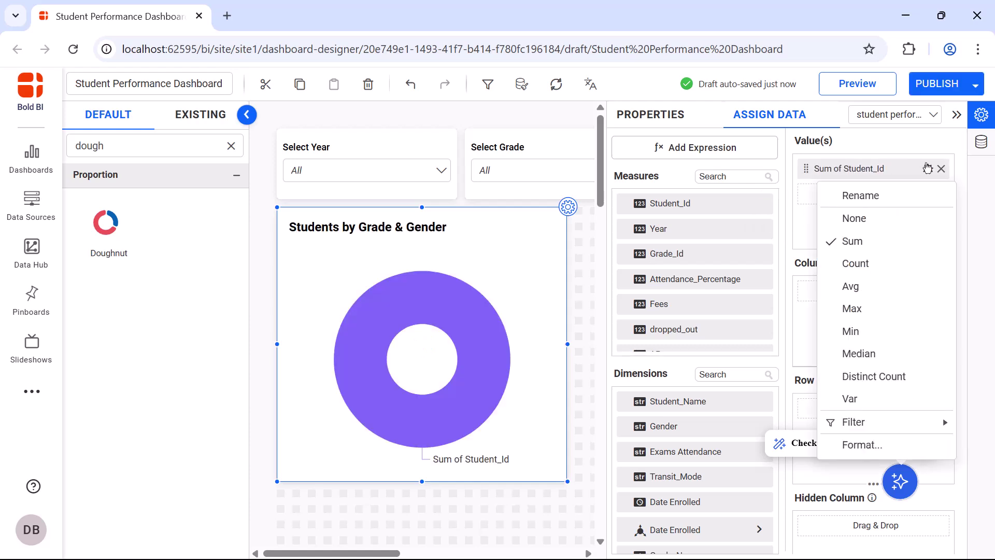
pyautogui.click(925, 194)
pyautogui.write('Students')
pyautogui.press('Return')
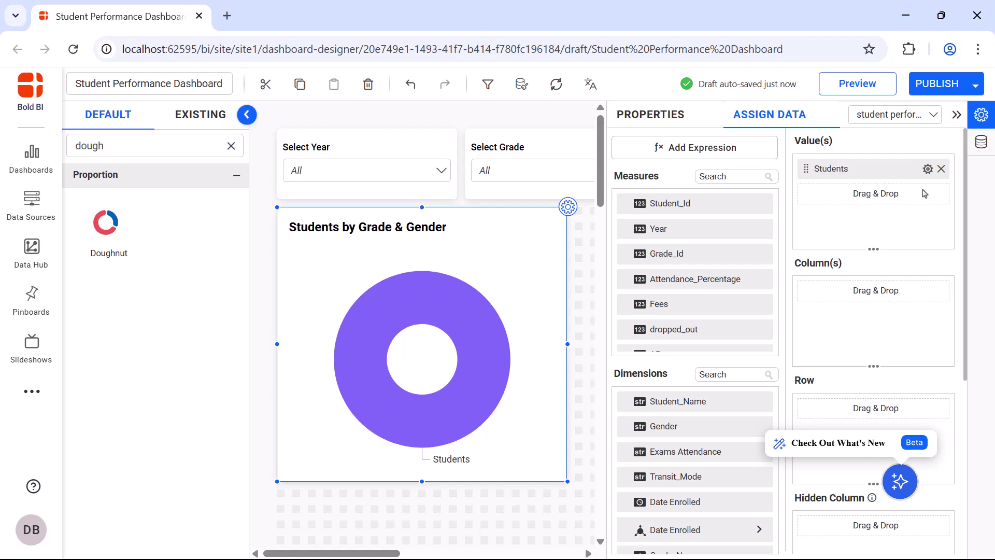
pyautogui.click(928, 169)
pyautogui.click(924, 377)
# Assign Grade_Name as the doughnut chart's column and rename it "Grade".
pyautogui.click(744, 373)
pyautogui.write('grad')
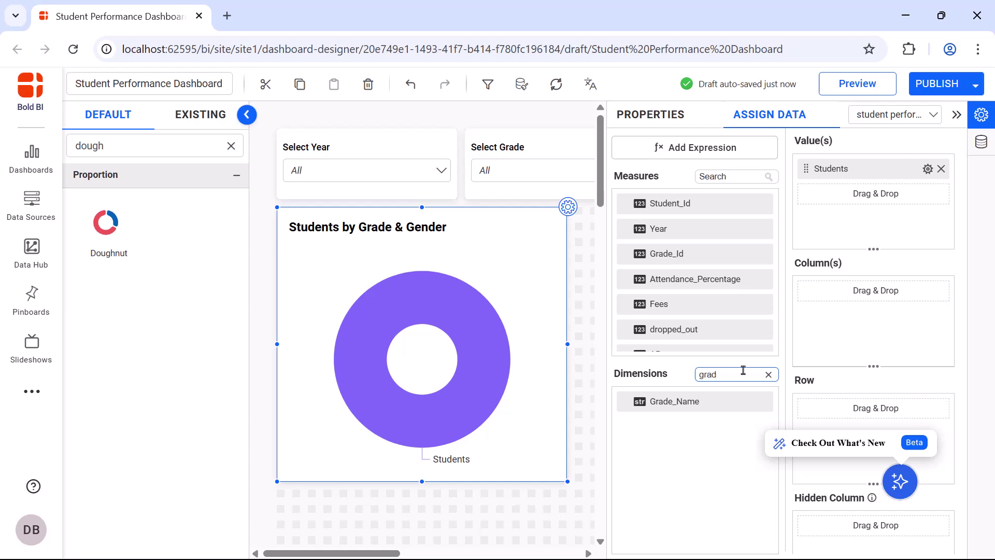
pyautogui.moveTo(674, 401); pyautogui.dragTo(813, 316)
pyautogui.click(928, 291)
pyautogui.click(925, 325)
pyautogui.press('BackSpace')
pyautogui.press('BackSpace')
pyautogui.press('BackSpace')
pyautogui.press('BackSpace')
pyautogui.press('BackSpace')
pyautogui.press('Return')
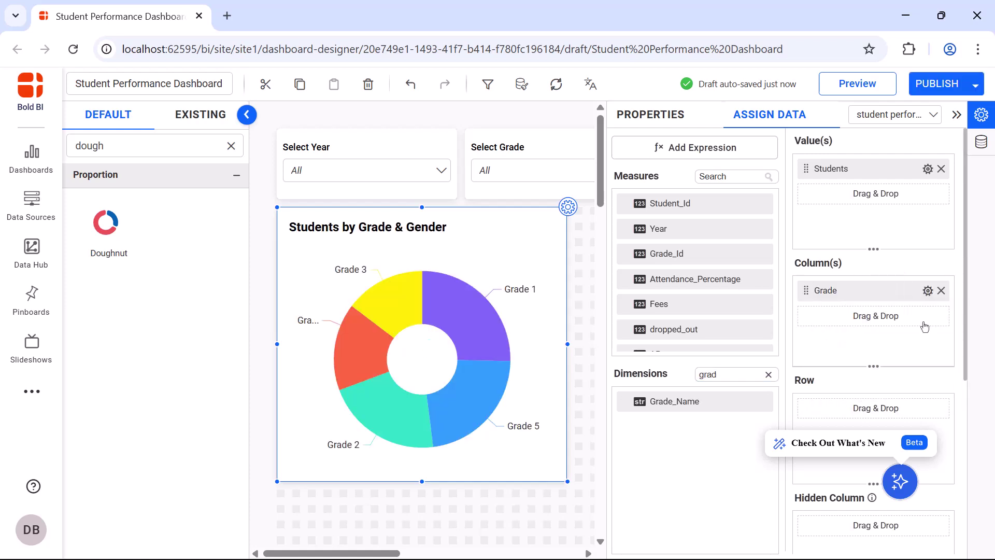
# Add Gender as a second column of the doughnut chart, below Grade.
pyautogui.click(768, 374)
pyautogui.write('gen')
pyautogui.moveTo(669, 401); pyautogui.dragTo(856, 326)
pyautogui.click(547, 389)
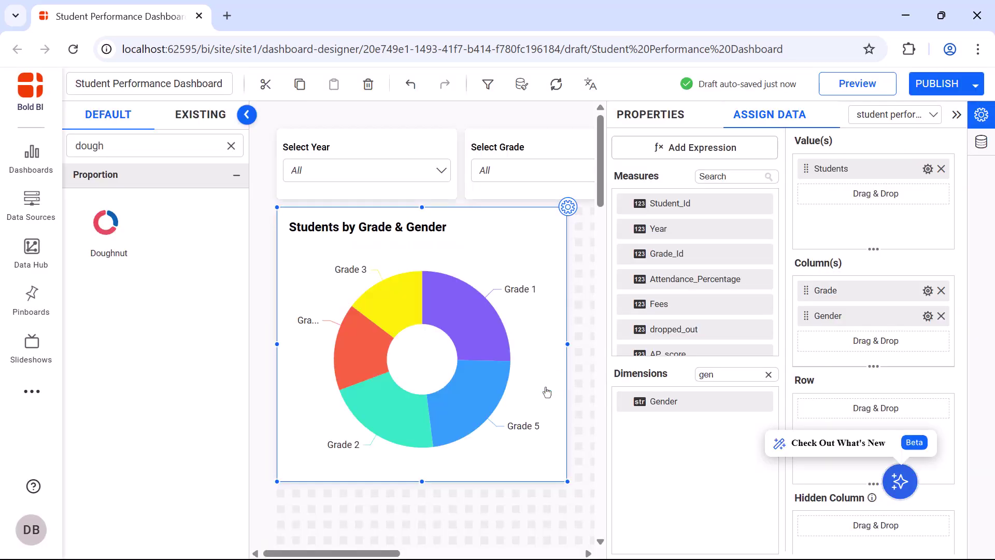
# Give the doughnut chart the subtitle "Drill down to show the number of students by gender.".
pyautogui.click(633, 118)
pyautogui.click(819, 208)
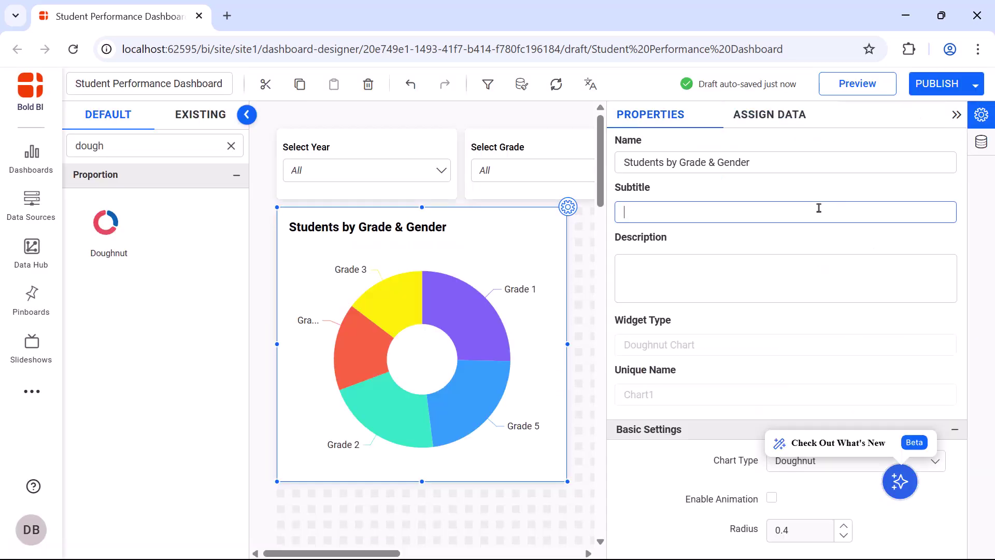
pyautogui.write('Drill down to show the')
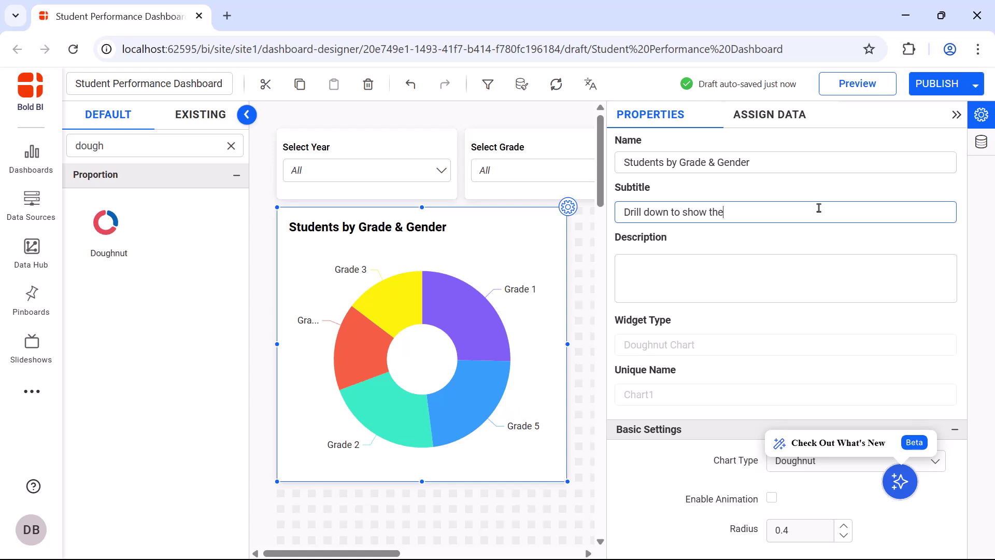
pyautogui.write(' number of students by gender.')
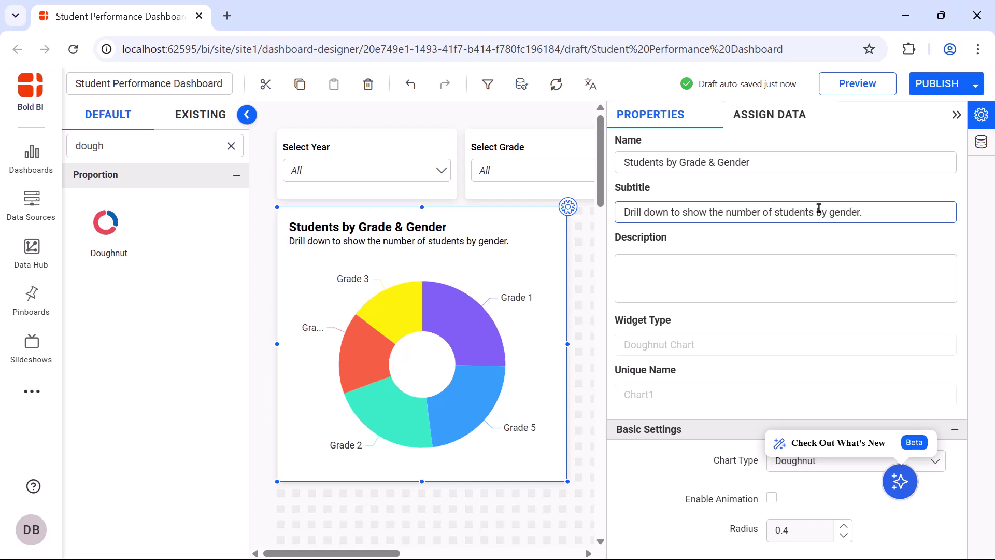
# Enable animation for the doughnut chart and set its radius to 0.7.
pyautogui.scroll(-5, 798, 223)
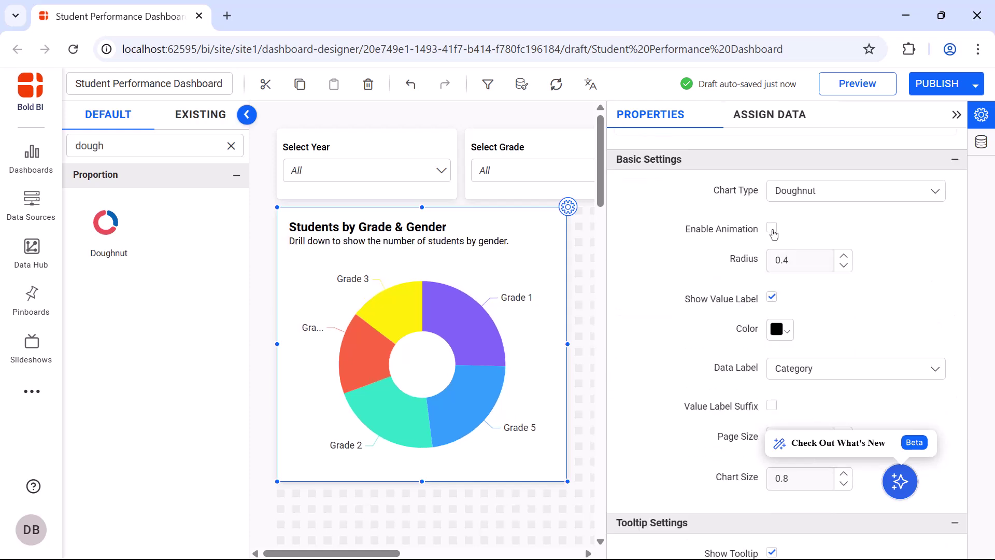
pyautogui.click(771, 229)
pyautogui.tripleClick(823, 259)
pyautogui.write('0')
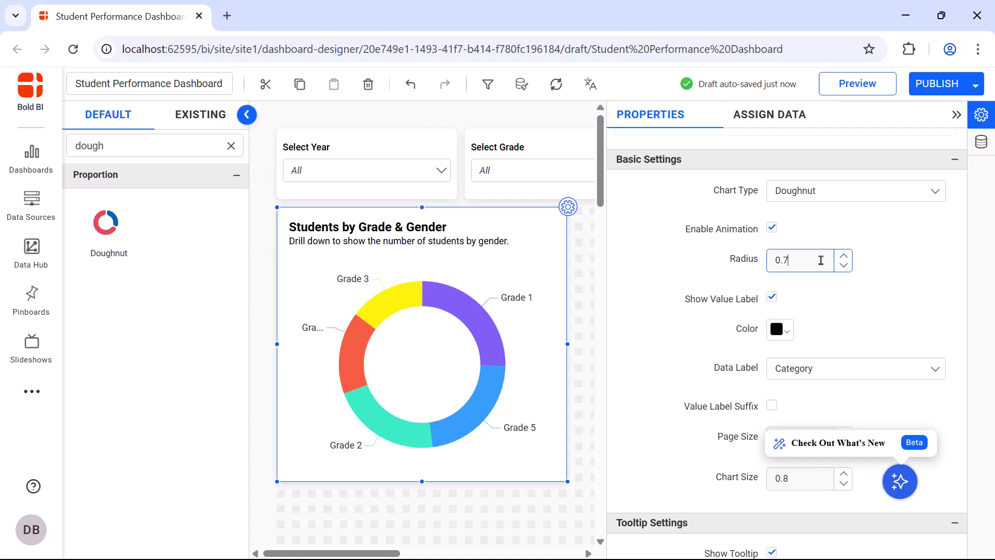
# Set the doughnut chart's data label to Percentage and show its legend.
pyautogui.click(840, 373)
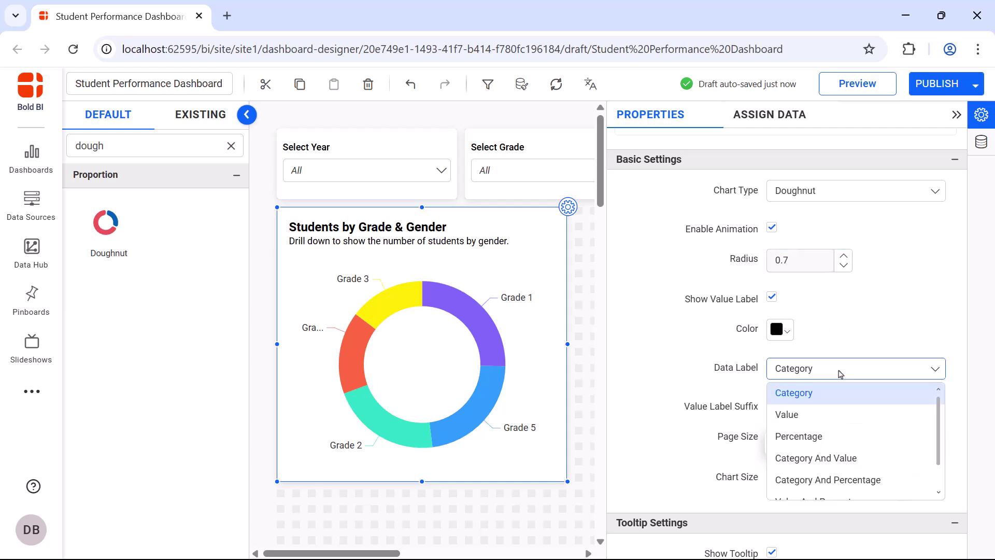
pyautogui.click(841, 434)
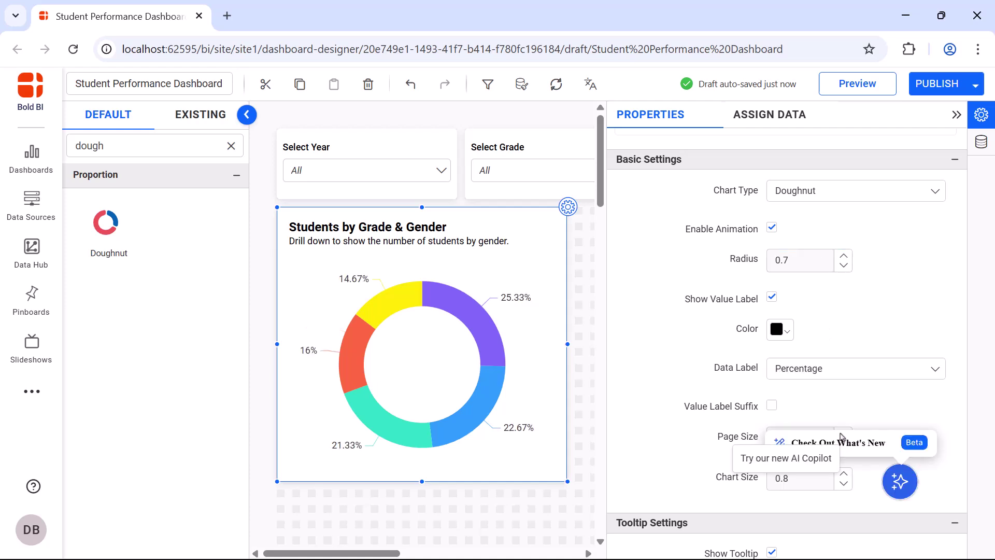
pyautogui.scroll(-8, 829, 394)
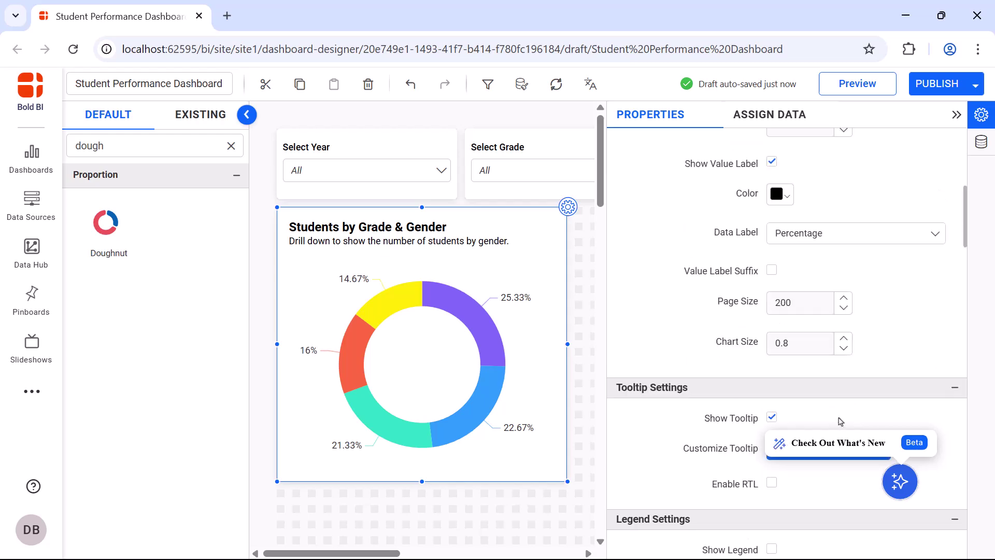
pyautogui.click(772, 279)
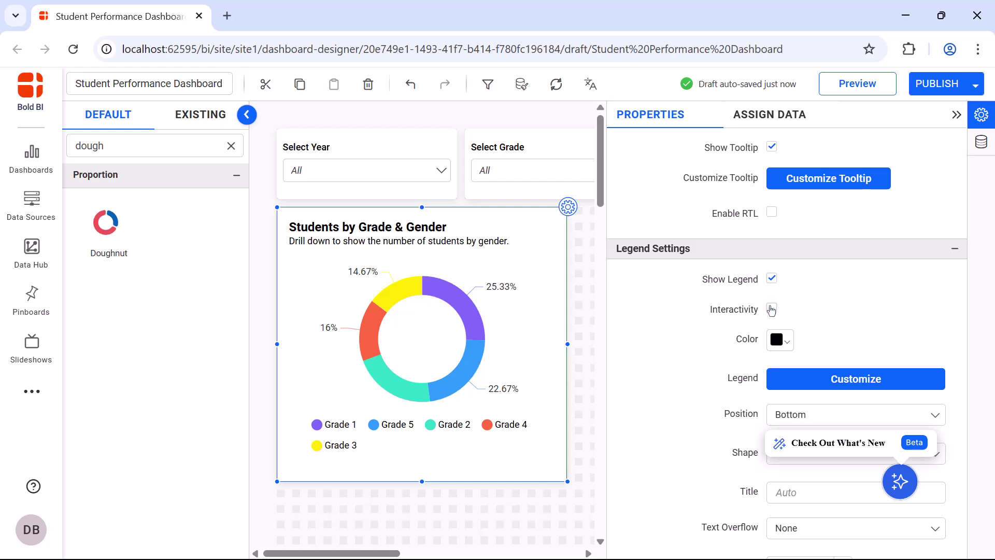
# Set the doughnut chart legend's position to Right and its shape to Series Type.
pyautogui.scroll(-2, 771, 310)
pyautogui.click(791, 325)
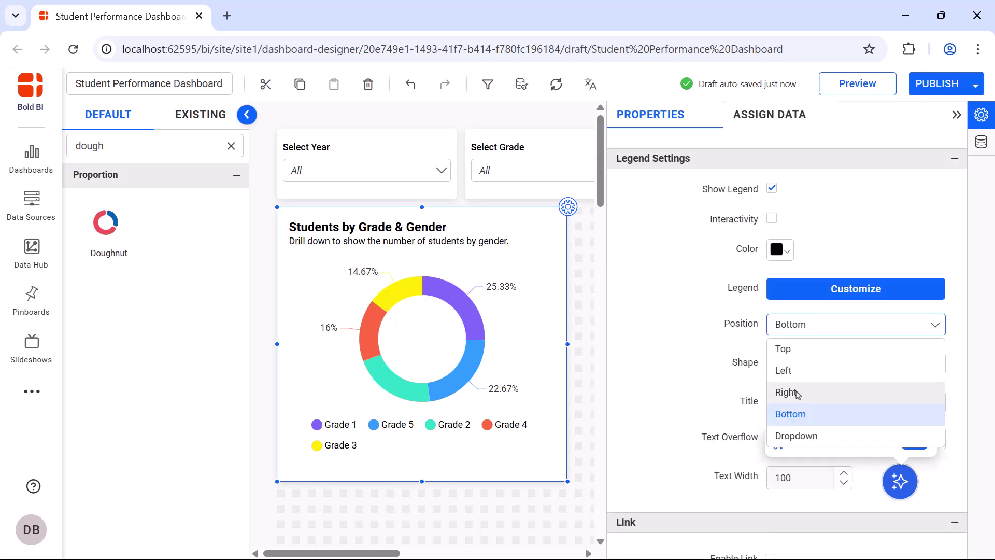
pyautogui.click(786, 393)
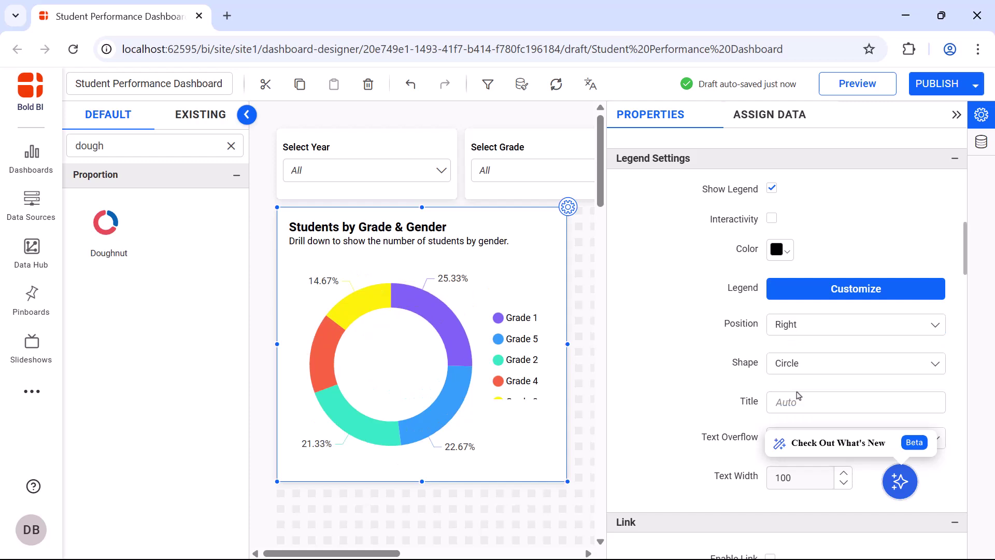
pyautogui.click(802, 369)
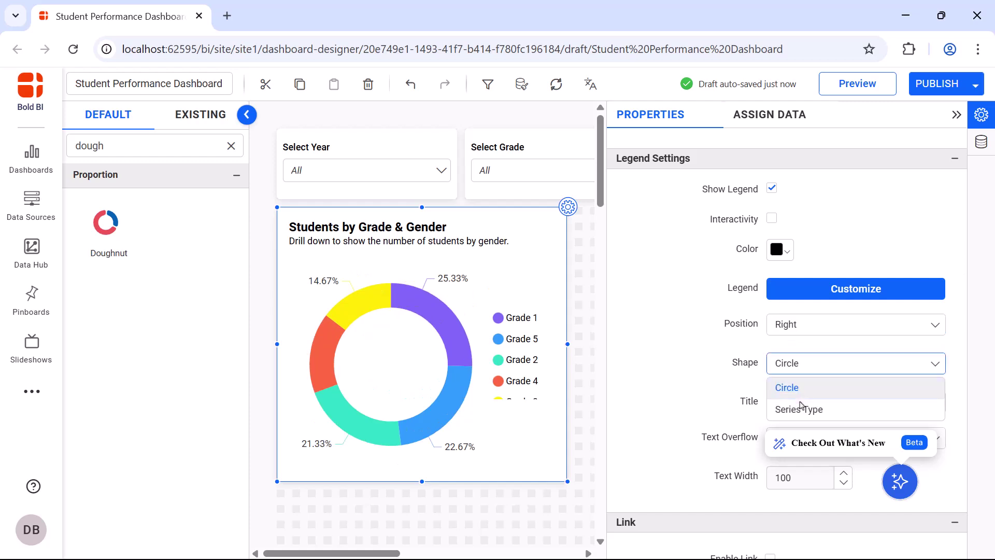
pyautogui.click(802, 410)
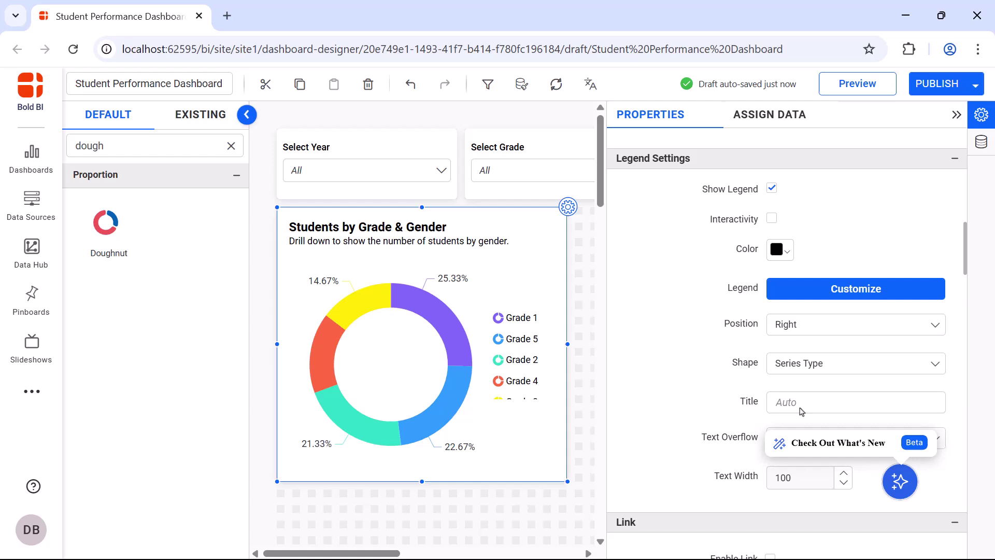
# Set the text width of the doughnut chart's legend to 34.
pyautogui.scroll(-2, 801, 411)
pyautogui.doubleClick(801, 390)
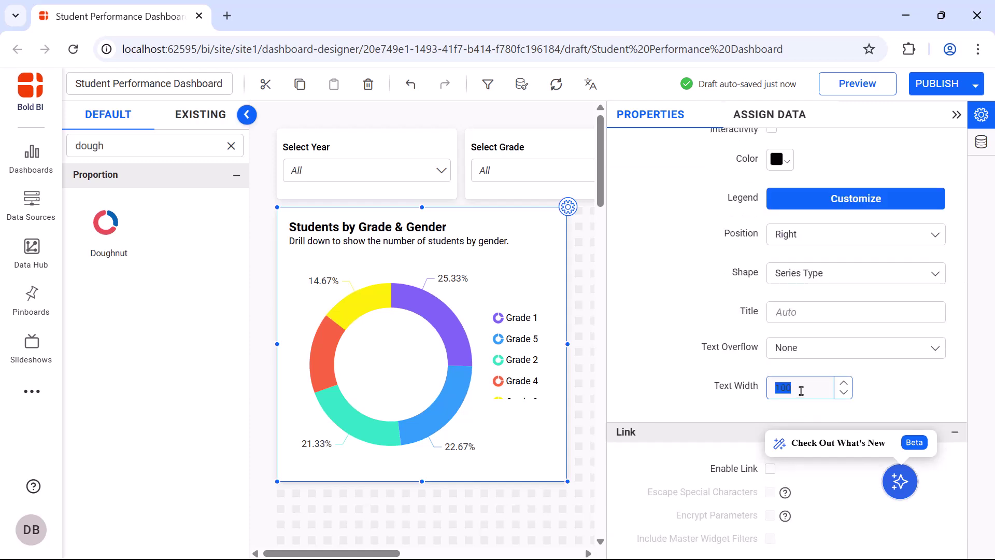
pyautogui.write('34')
# Enable the advanced settings of the doughnut chart's series palette.
pyautogui.scroll(-9, 803, 408)
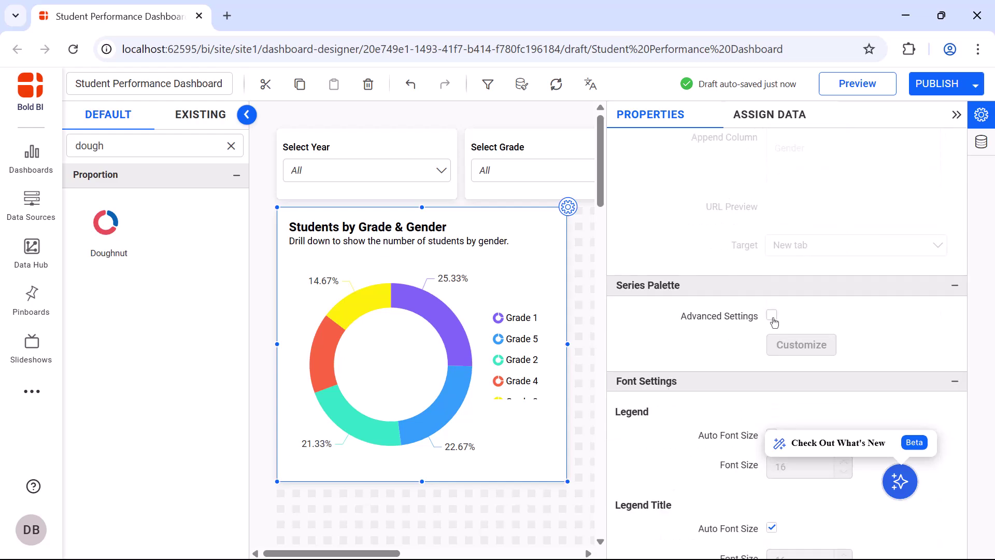
pyautogui.click(772, 315)
pyautogui.click(657, 522)
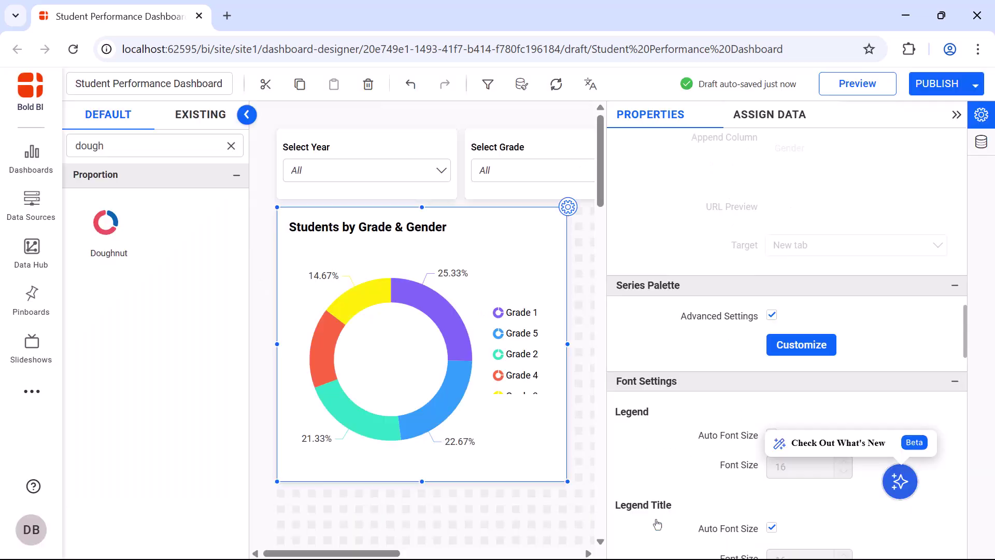
# Turn off auto font size for the doughnut chart's legend title and value label, and set both font sizes to 12.
pyautogui.scroll(-4, 698, 513)
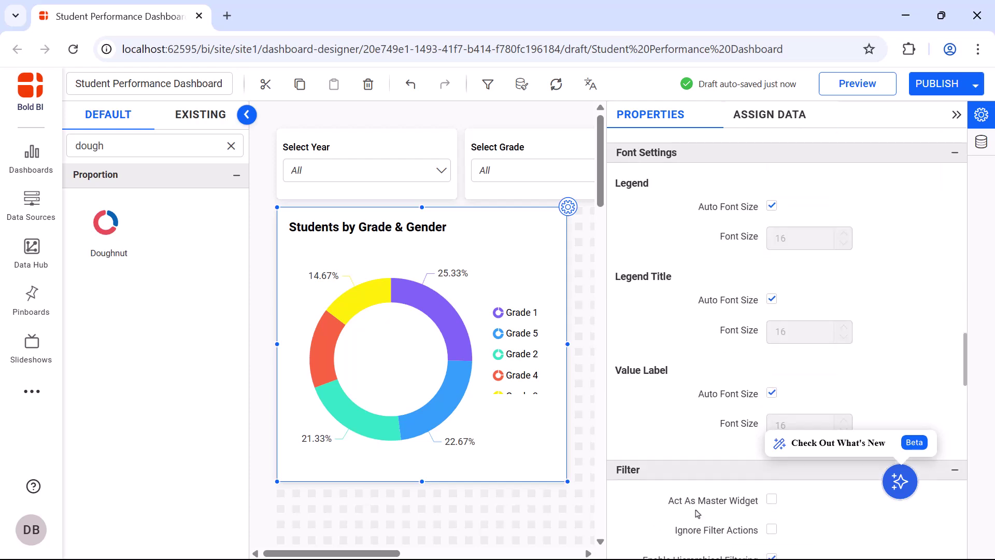
pyautogui.click(773, 300)
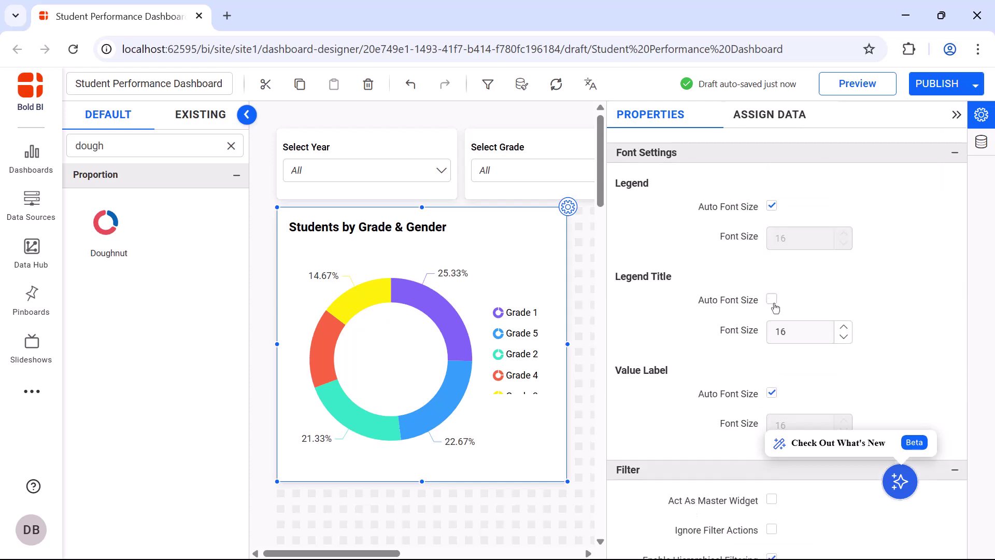
pyautogui.doubleClick(792, 331)
pyautogui.write('12')
pyautogui.click(772, 393)
pyautogui.doubleClick(783, 422)
pyautogui.write('12')
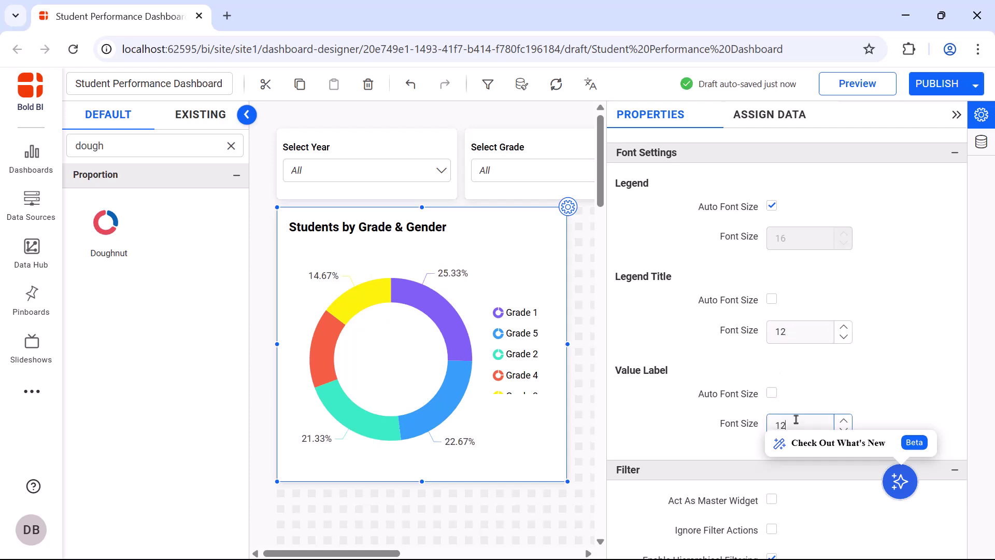
# Turn off the doughnut chart's title auto font size, set the title font size to 16 and close the widget settings.
pyautogui.scroll(-8, 796, 419)
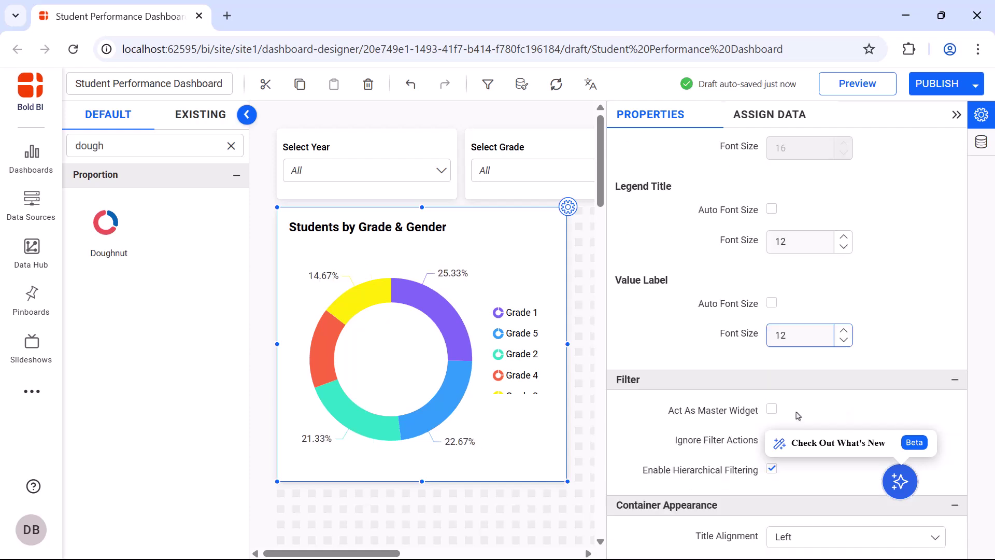
pyautogui.click(774, 300)
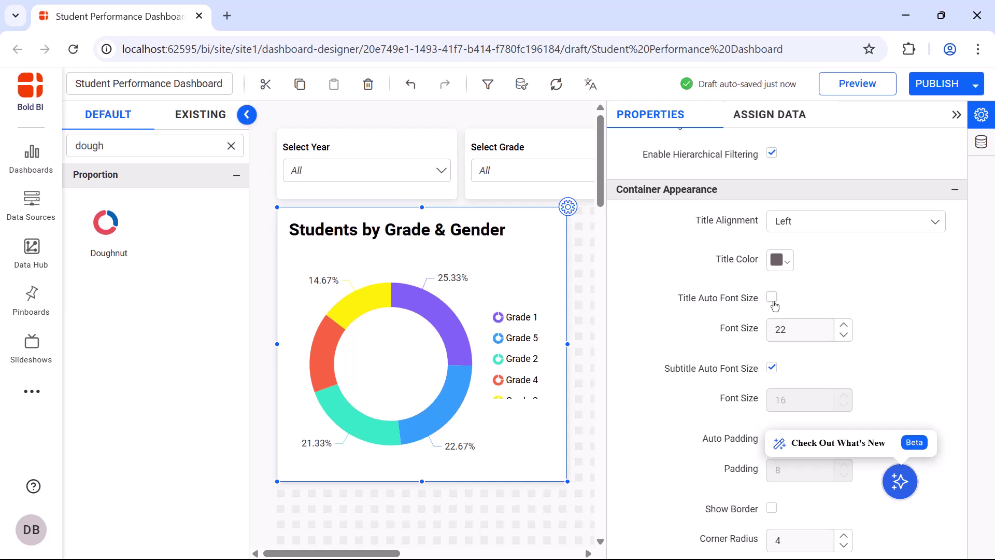
pyautogui.doubleClick(807, 333)
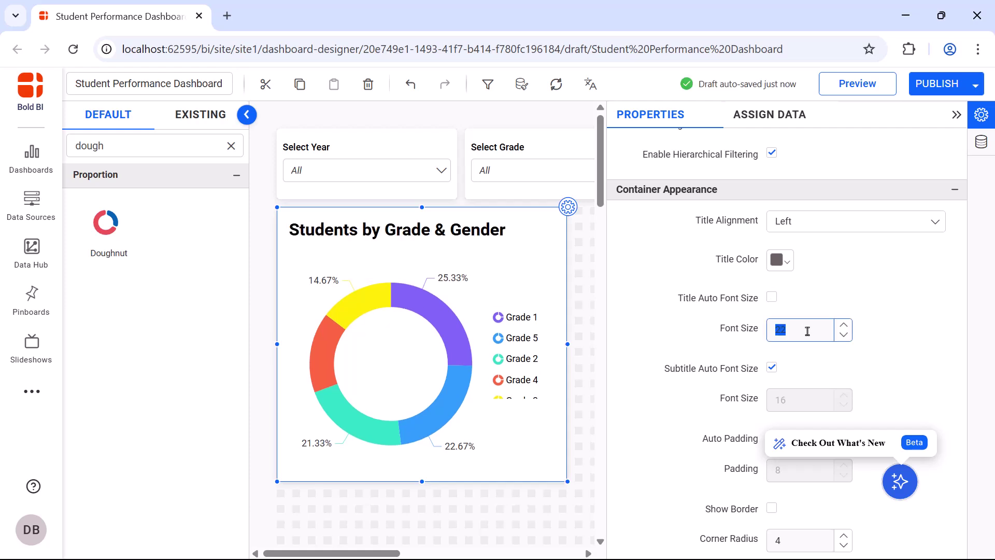
pyautogui.write('16')
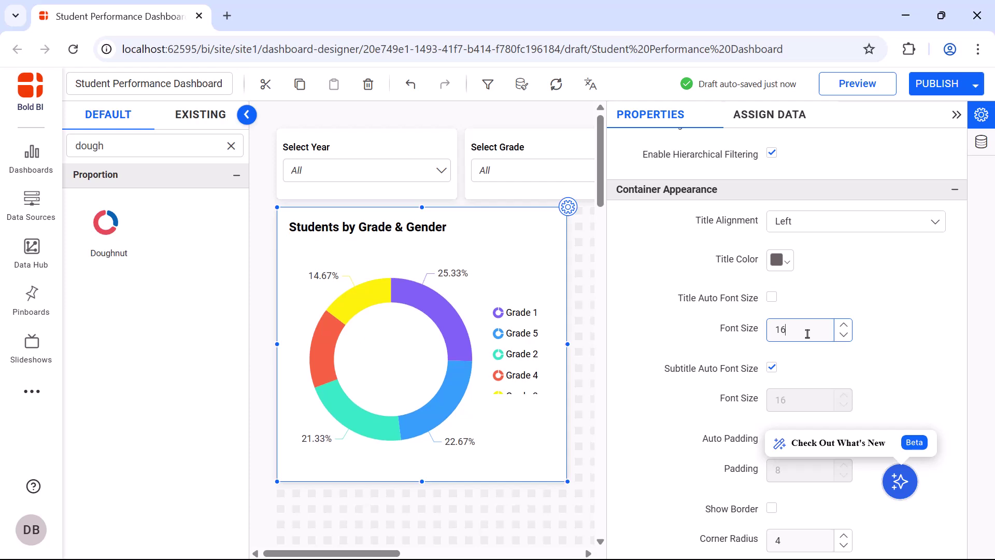
pyautogui.click(957, 114)
# Add a Stacked Bar chart beside the doughnut chart and enlarge it to fill the gap up to the subject score gauges.
pyautogui.click(231, 145)
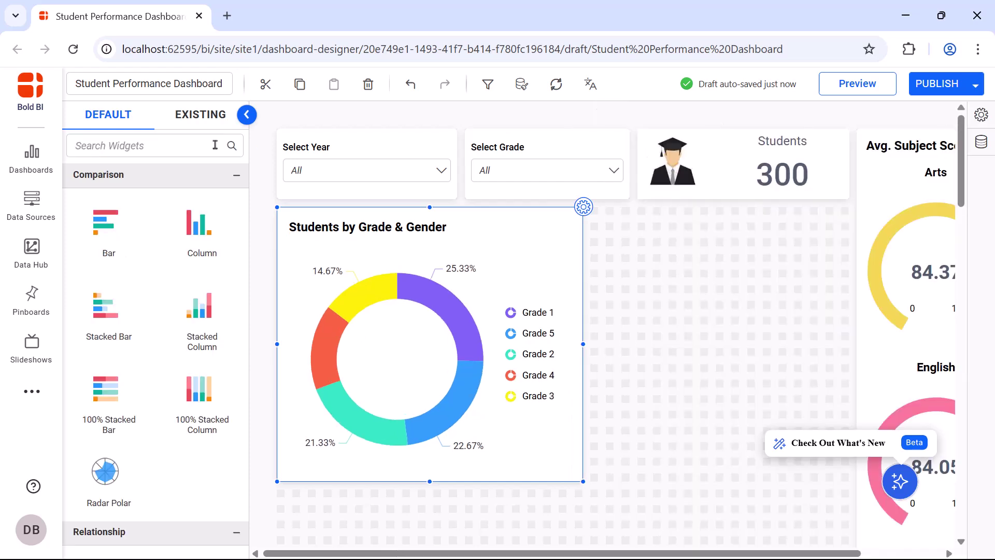
pyautogui.write('stack')
pyautogui.moveTo(114, 234); pyautogui.dragTo(604, 244)
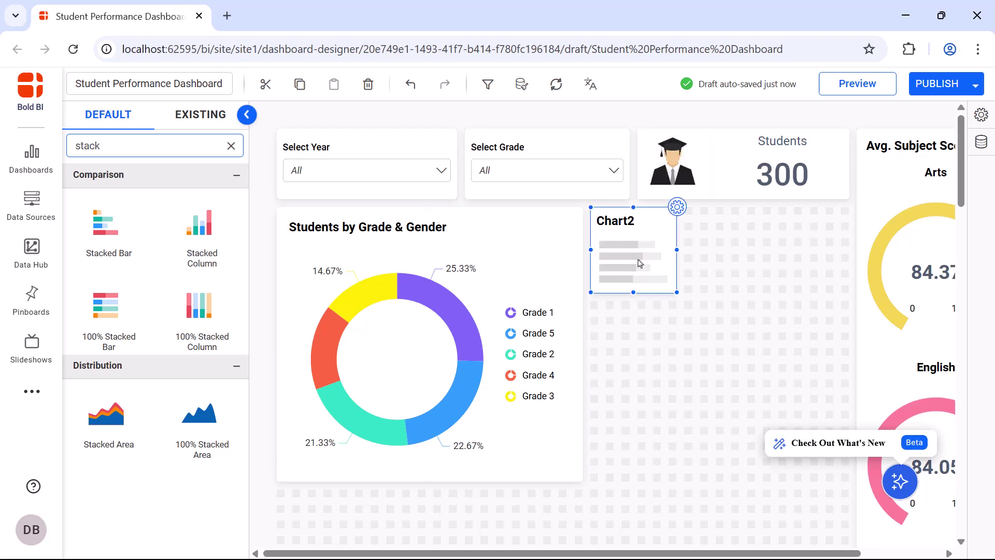
pyautogui.moveTo(676, 288); pyautogui.dragTo(845, 473)
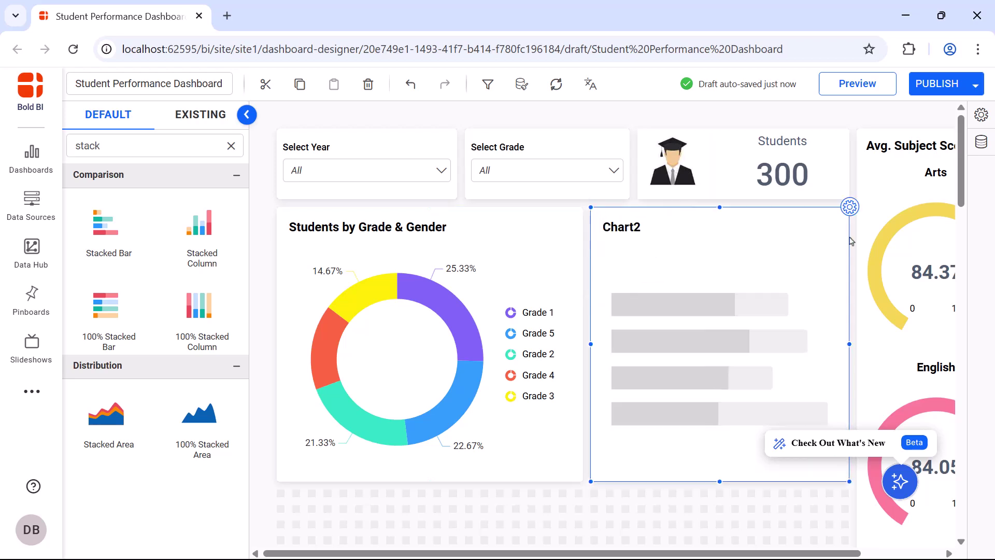
# Name the stacked bar chart "Student Participation Rate by Branch".
pyautogui.click(850, 207)
pyautogui.doubleClick(864, 157)
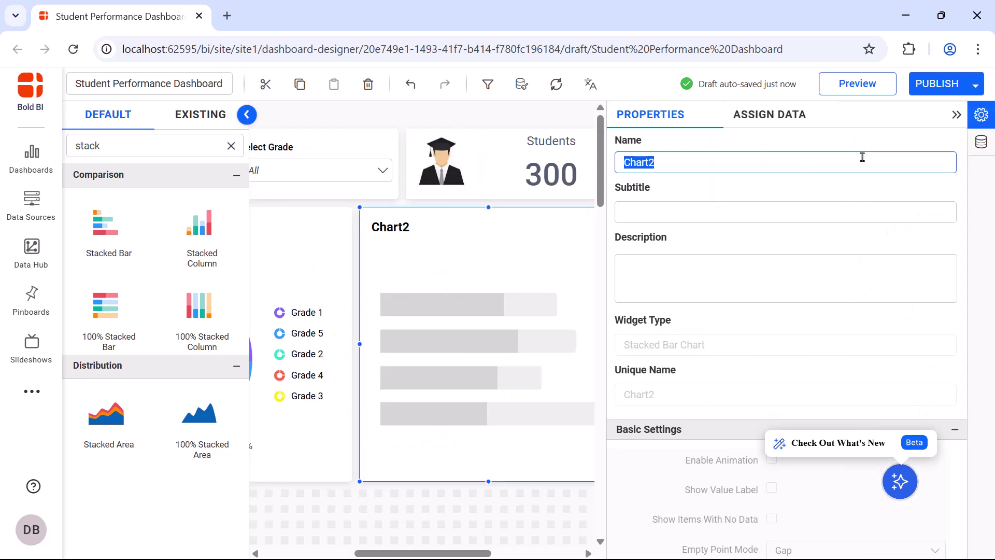
pyautogui.write('Student Participation Rate by Branch')
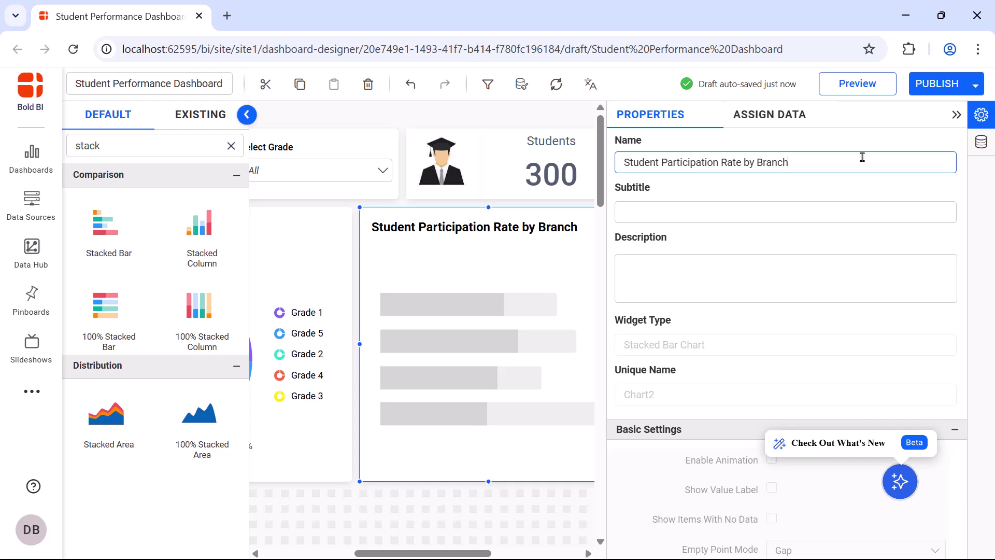
# Create and save an expression named "Class Participation" with the formula if([Participation]=1,1,0).
pyautogui.click(788, 117)
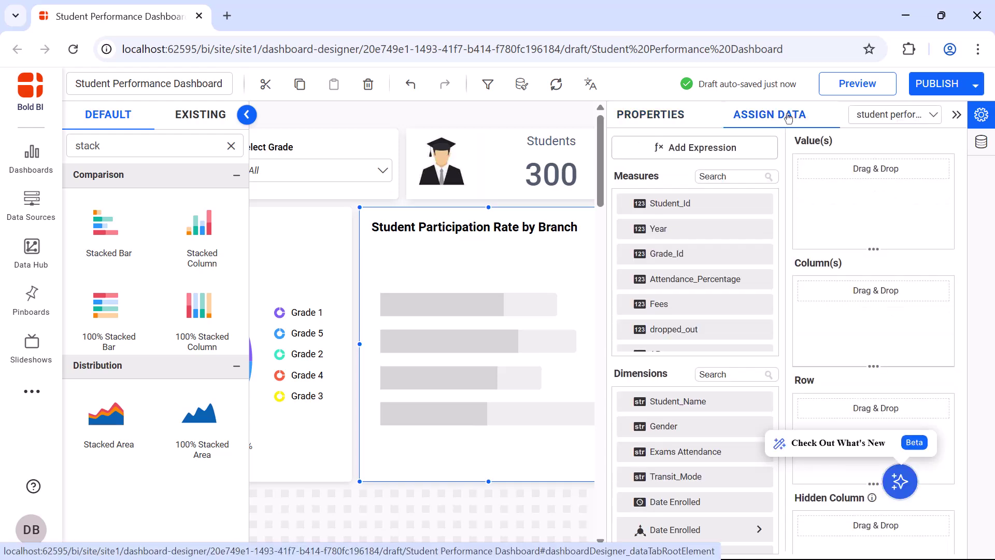
pyautogui.click(758, 144)
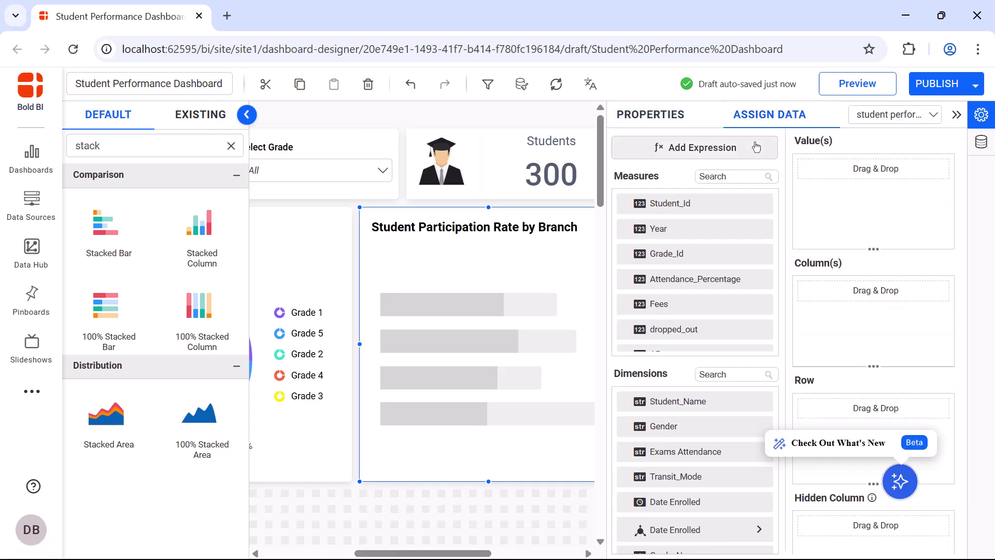
pyautogui.tripleClick(481, 170)
pyautogui.write('Class Participation')
pyautogui.click(480, 215)
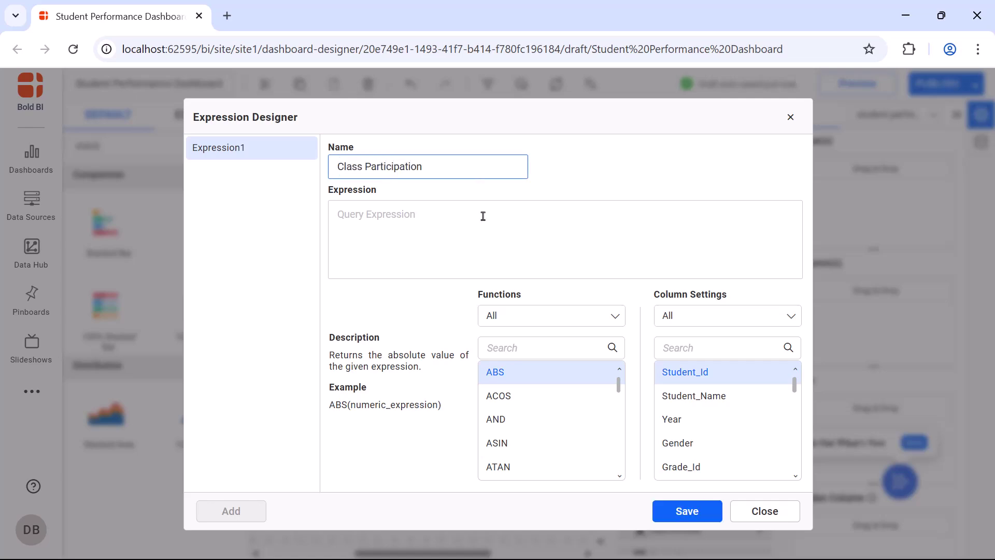
pyautogui.write('if([Participation]=1,1,0)')
pyautogui.click(668, 508)
pyautogui.click(790, 117)
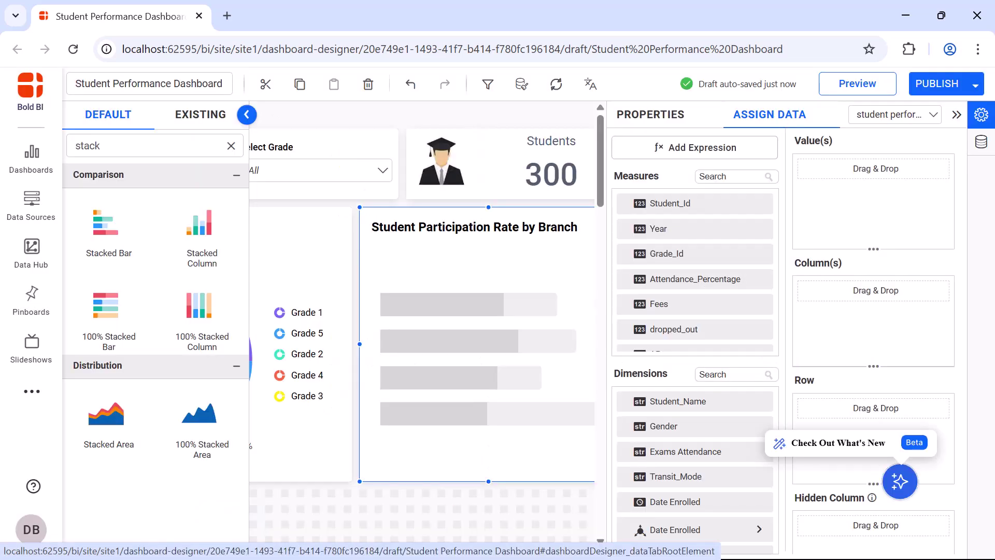
# Create and save an expression named "Participation Rate" with the formula (sum([Class Participation])/COUNT([Participation]))*100, then close the expression designer.
pyautogui.click(755, 147)
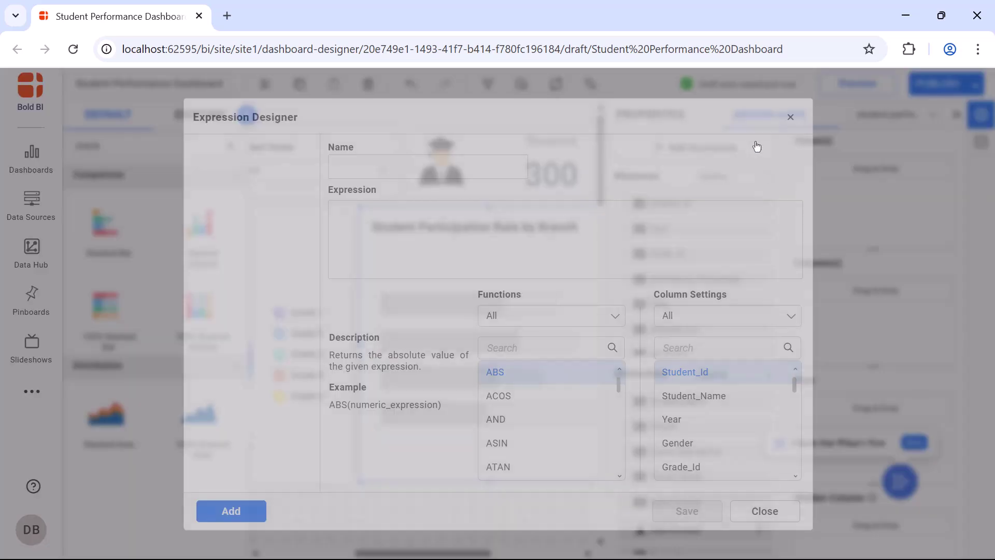
pyautogui.click(231, 511)
pyautogui.tripleClick(446, 166)
pyautogui.write('Participation Rate')
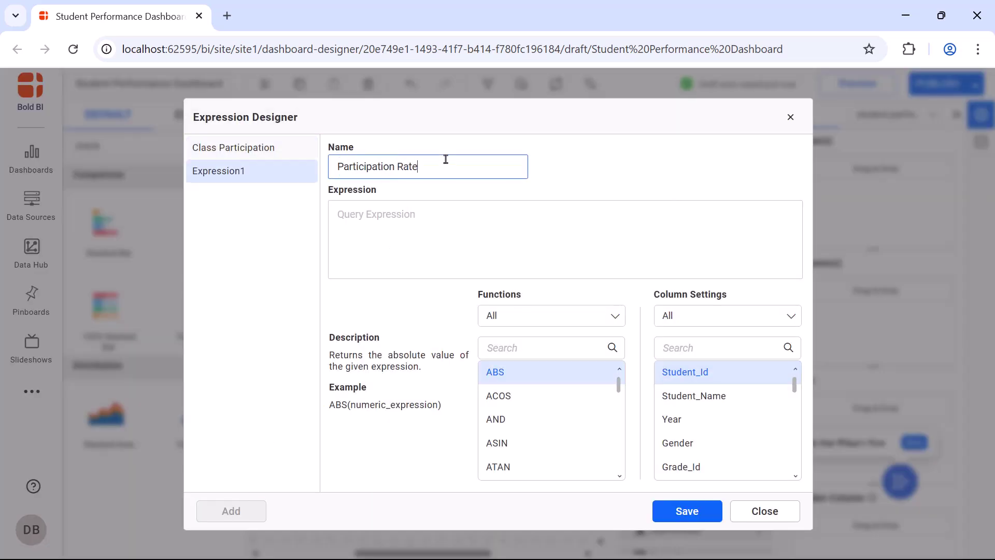
pyautogui.click(446, 212)
pyautogui.write('(sum([Class Participation])/COUNT([Participation]))*100')
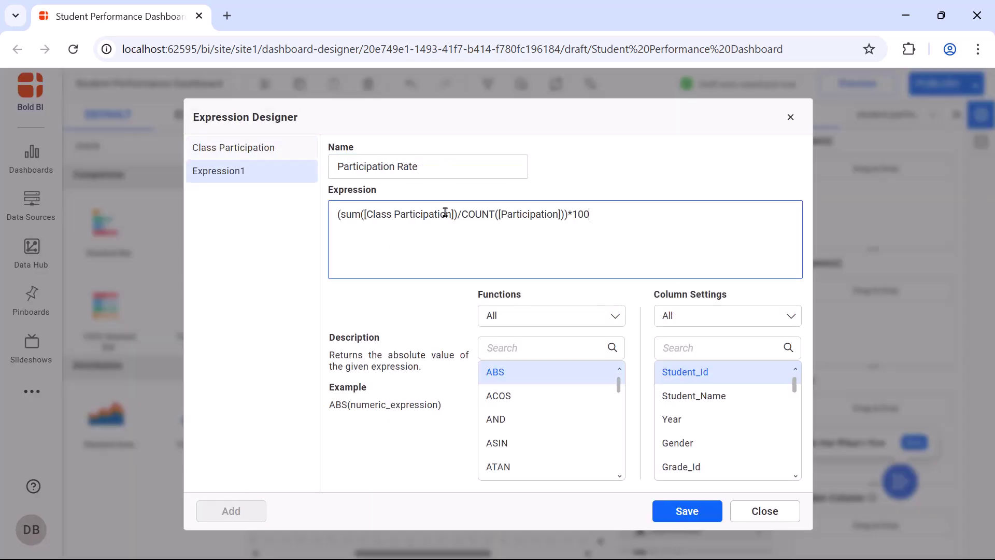
pyautogui.click(687, 510)
pyautogui.click(790, 117)
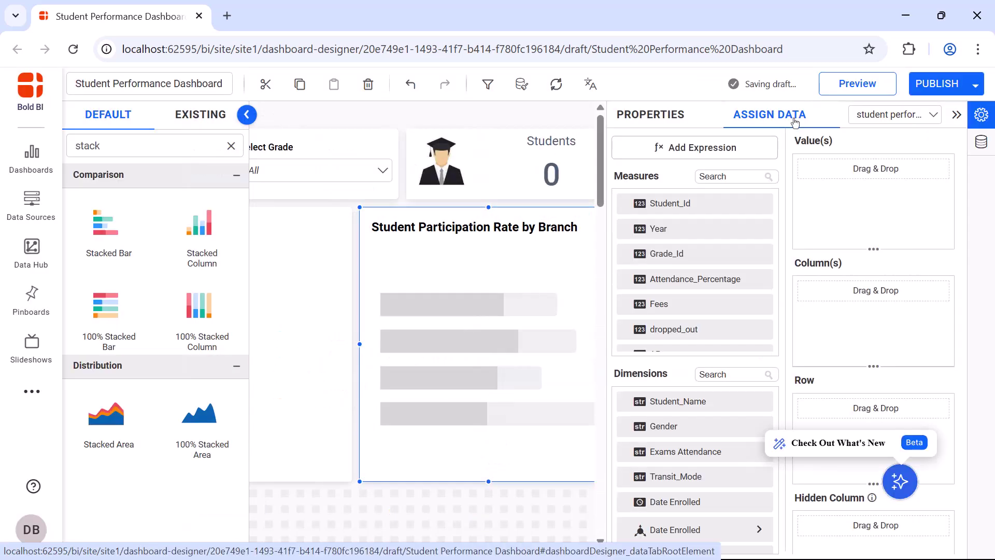
# Assign the Participation Rate measure as the stacked bar chart's value.
pyautogui.click(755, 174)
pyautogui.write('part')
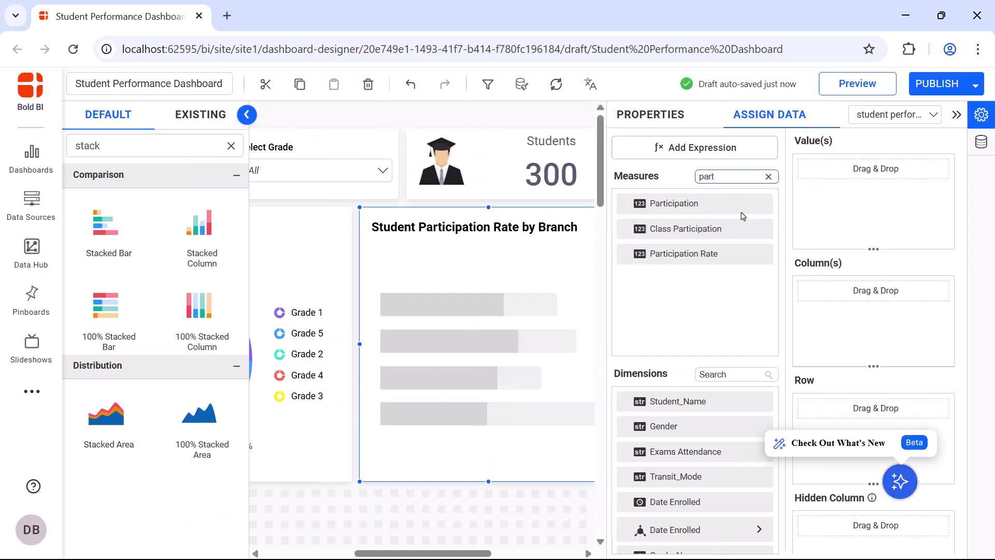
pyautogui.moveTo(684, 254); pyautogui.dragTo(798, 168)
# Assign the Branch_Name dimension as the stacked bar chart's column and rename it "Branch".
pyautogui.click(744, 373)
pyautogui.write('bran')
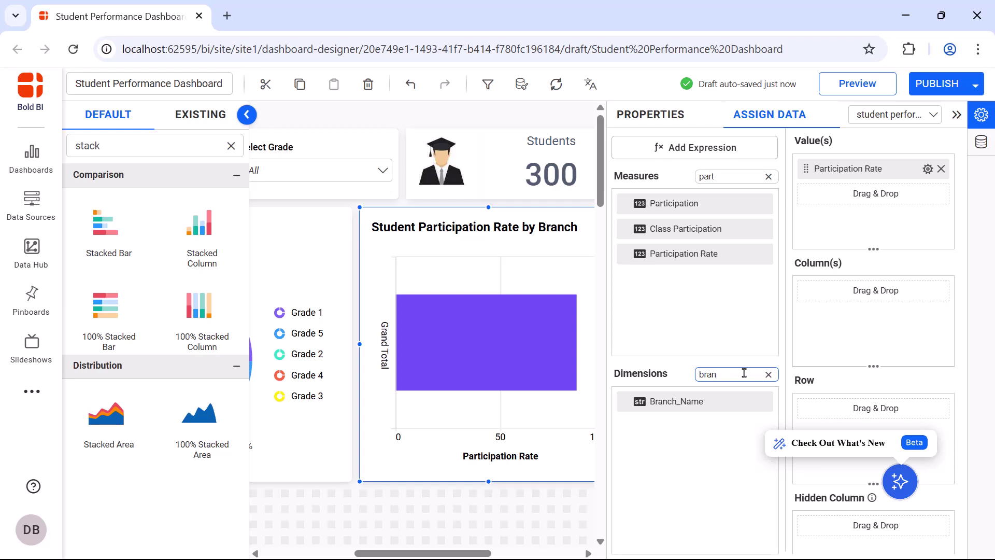
pyautogui.moveTo(742, 403); pyautogui.dragTo(803, 310)
pyautogui.click(927, 291)
pyautogui.click(926, 319)
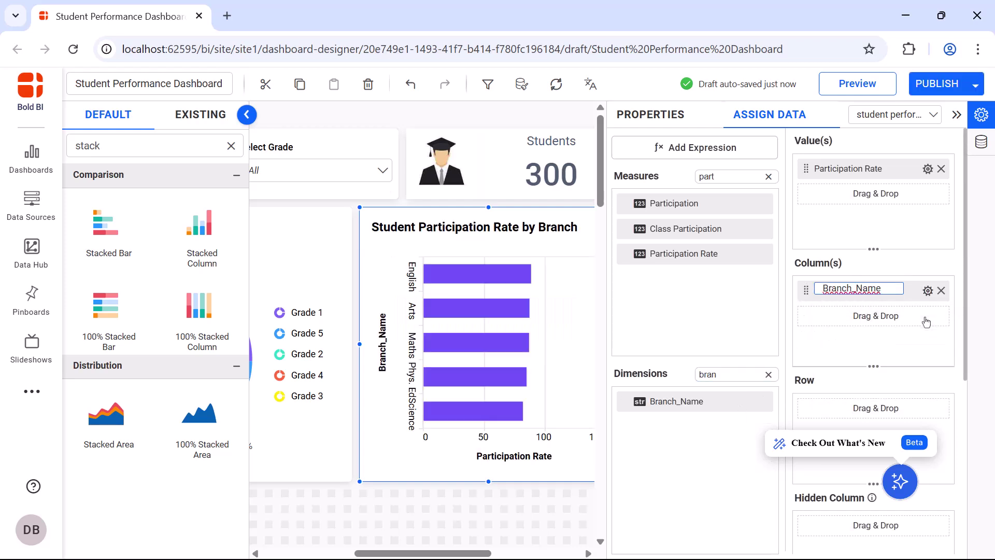
pyautogui.write('Branch')
pyautogui.press('Return')
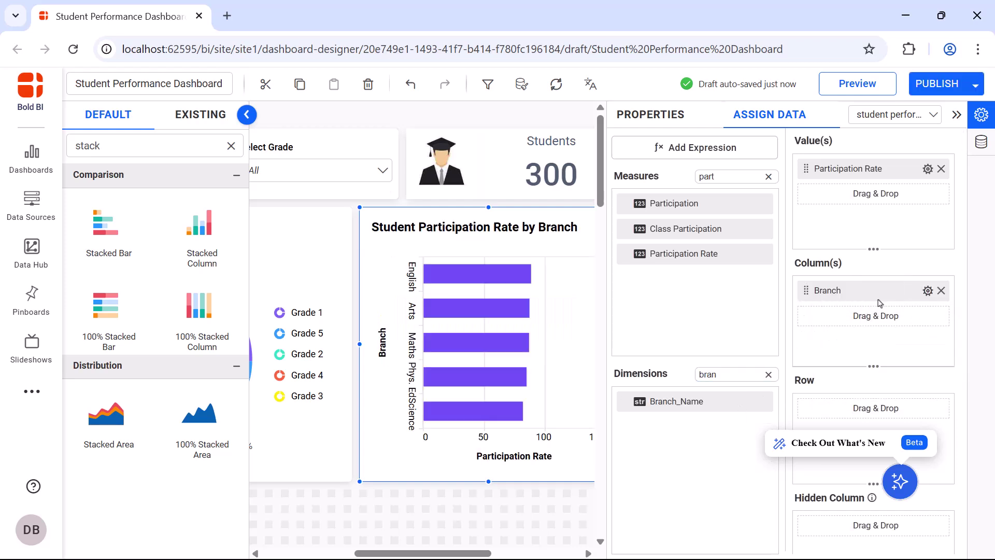
# Enable animation and value labels on the stacked bar chart, and set the value label color to black.
pyautogui.click(638, 118)
pyautogui.scroll(-3, 770, 275)
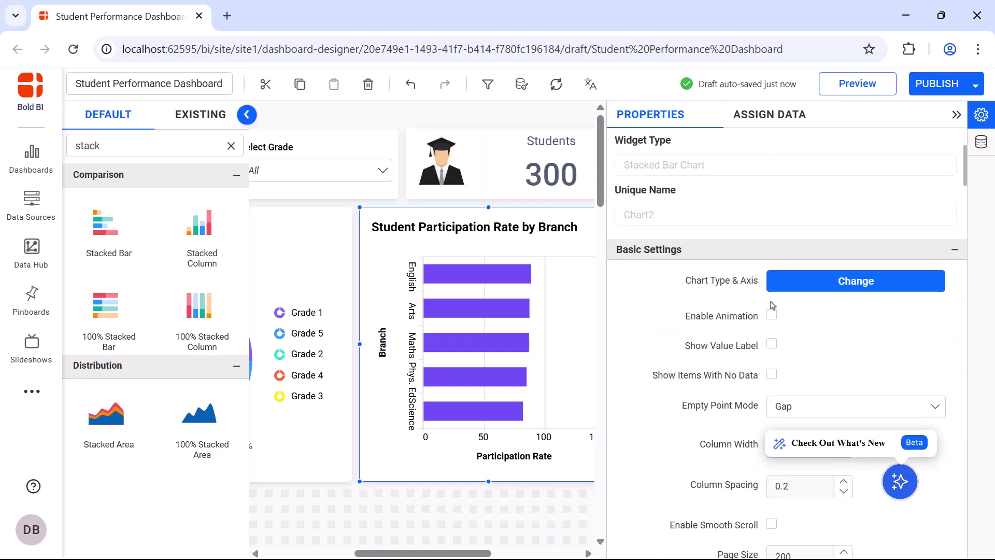
pyautogui.click(771, 315)
pyautogui.click(771, 345)
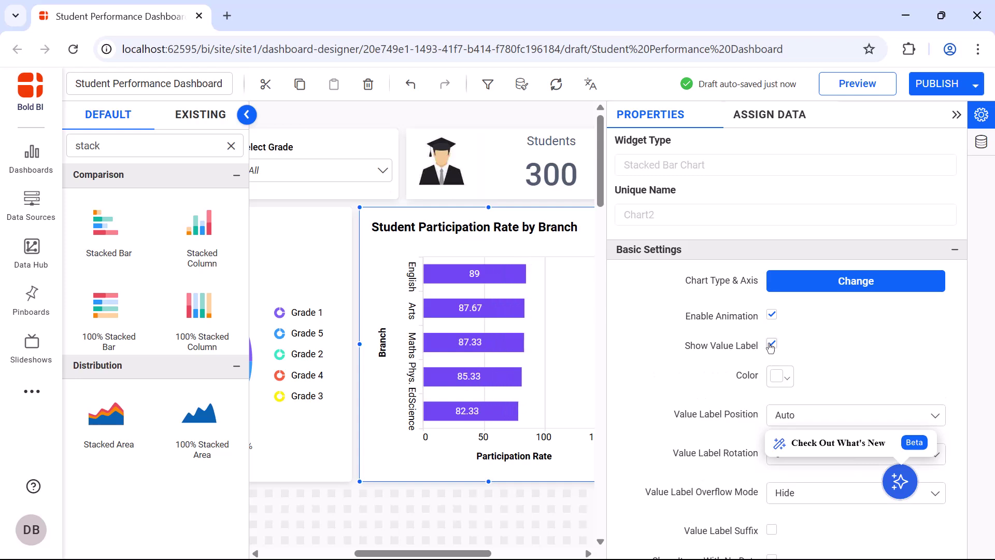
pyautogui.click(774, 382)
pyautogui.click(785, 259)
pyautogui.click(856, 347)
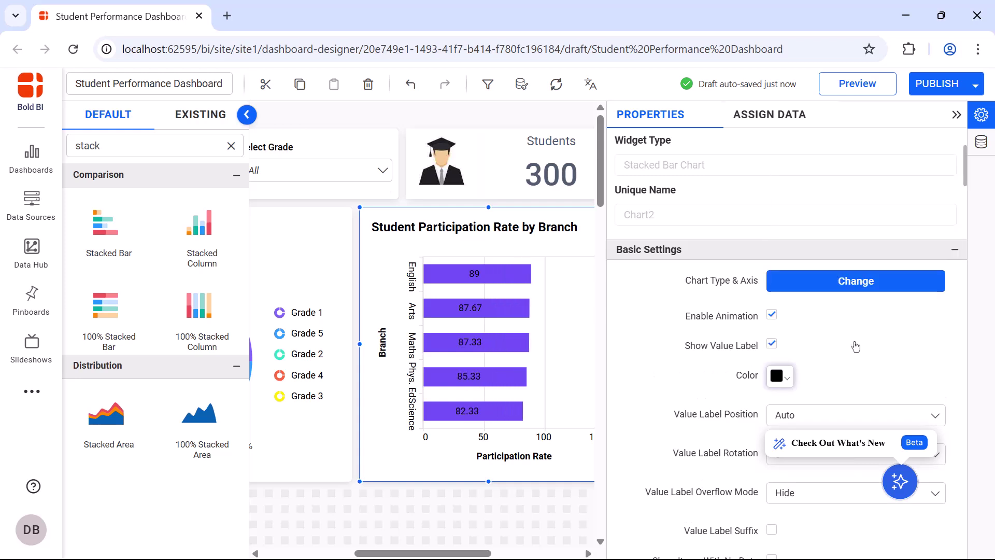
# Add the value label suffix % to the stacked bar chart and turn off its legend.
pyautogui.scroll(-3, 856, 347)
pyautogui.click(772, 350)
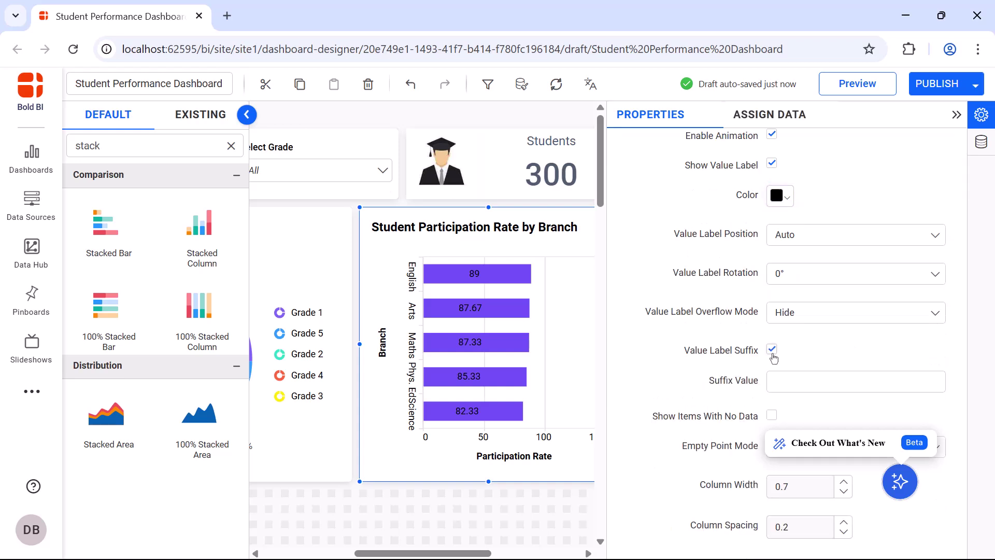
pyautogui.click(805, 387)
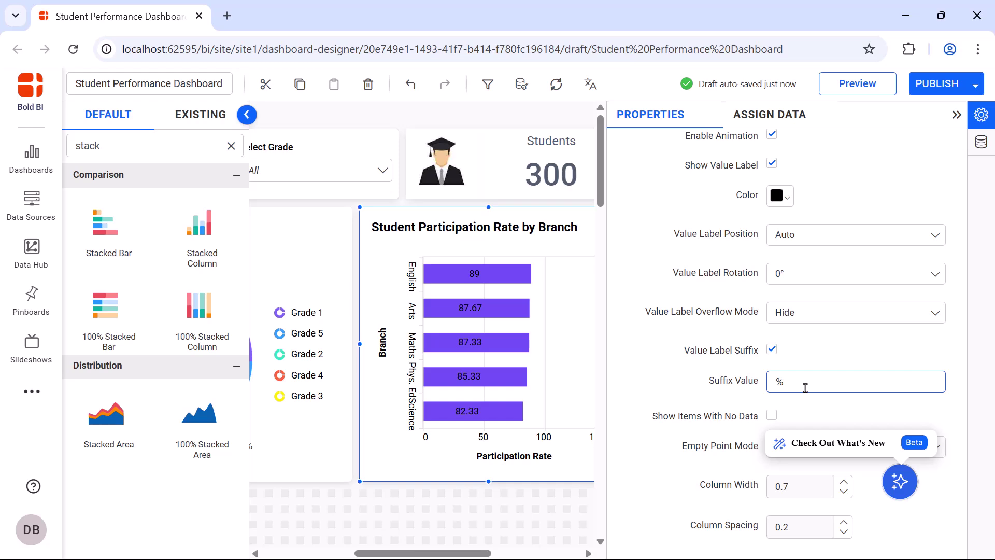
pyautogui.scroll(-7, 788, 374)
pyautogui.click(772, 353)
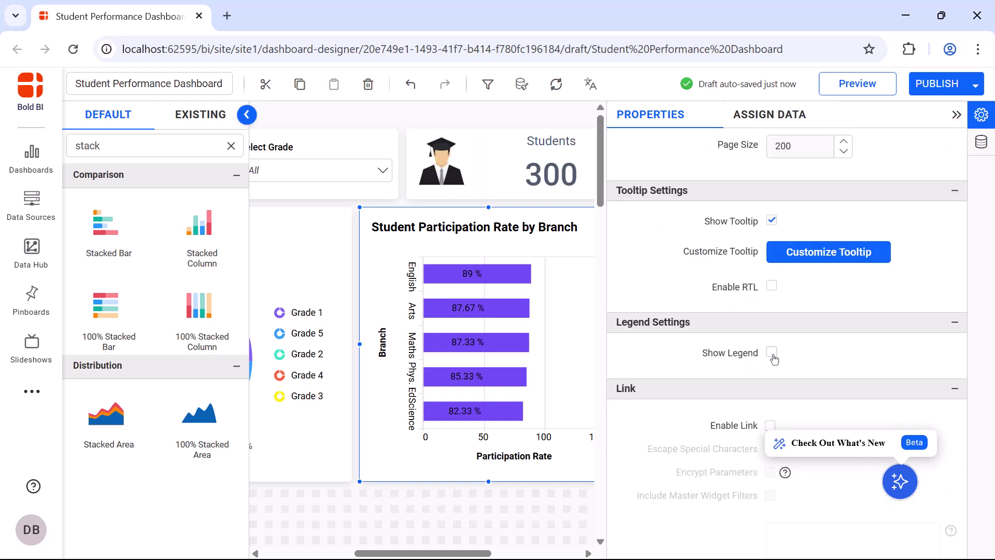
# Hide the category and primary value axis titles of the stacked bar chart and set the category label rotation to 0°.
pyautogui.scroll(-6, 774, 358)
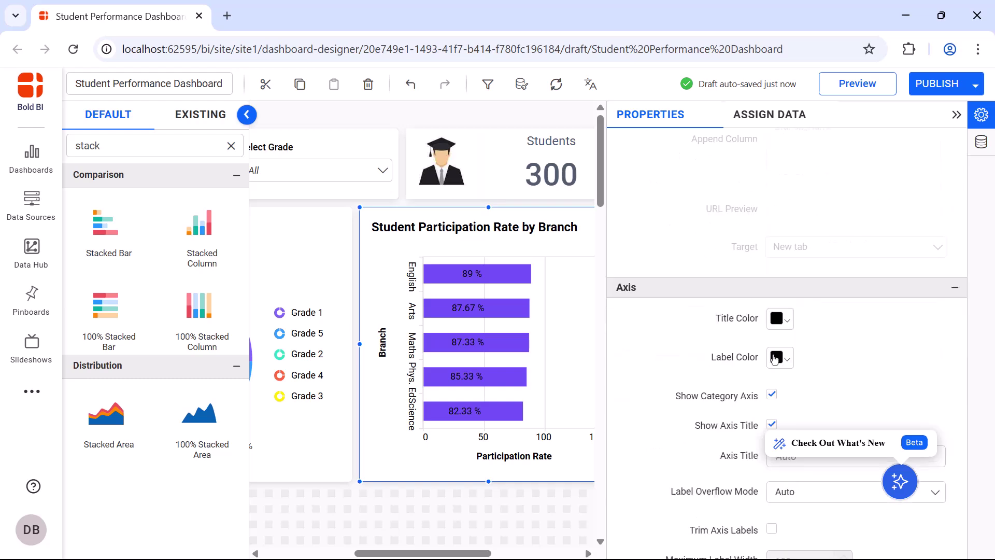
pyautogui.click(773, 334)
pyautogui.scroll(-5, 773, 358)
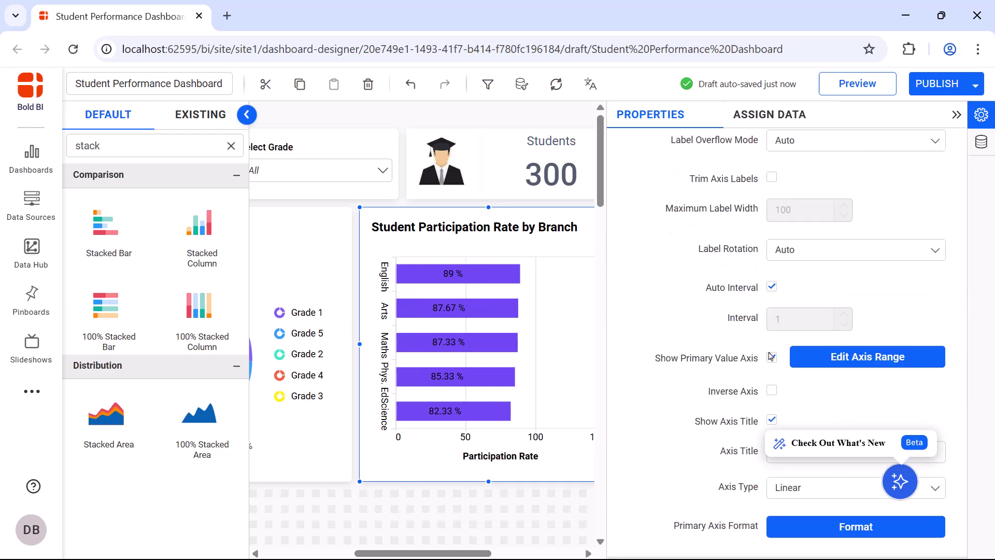
pyautogui.click(771, 420)
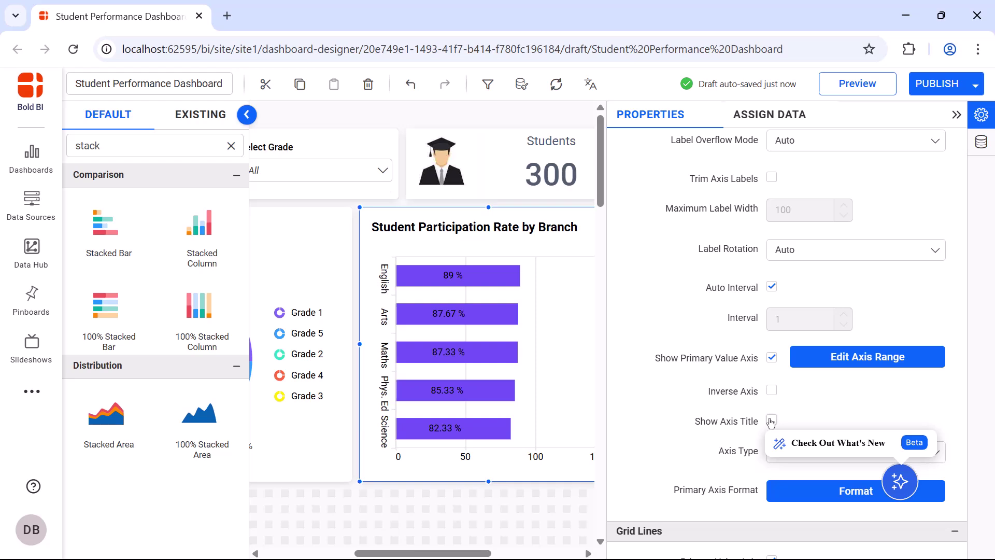
pyautogui.click(863, 250)
pyautogui.click(868, 337)
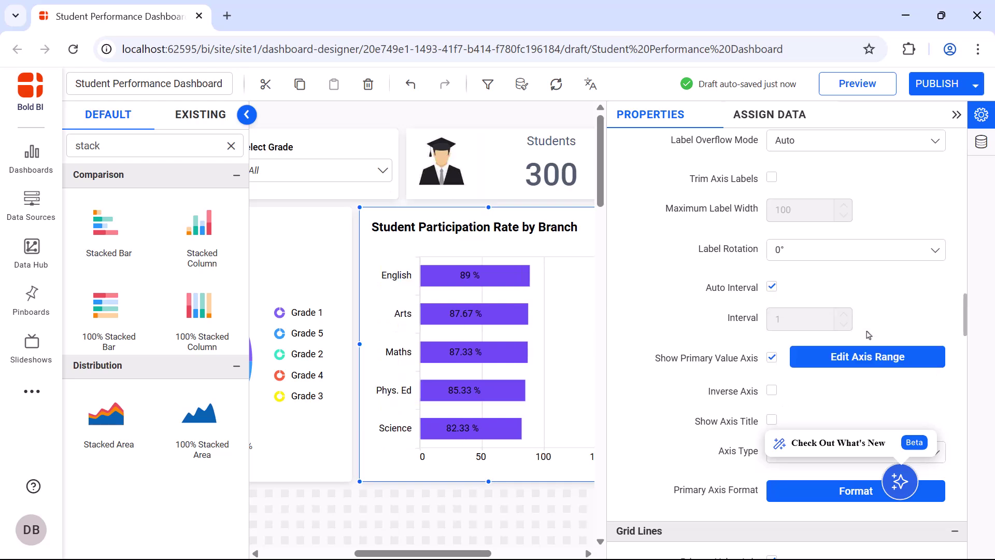
# Turn off the stacked bar chart's title auto font size, set the title font size to 16 and close the widget settings.
pyautogui.scroll(-15, 866, 337)
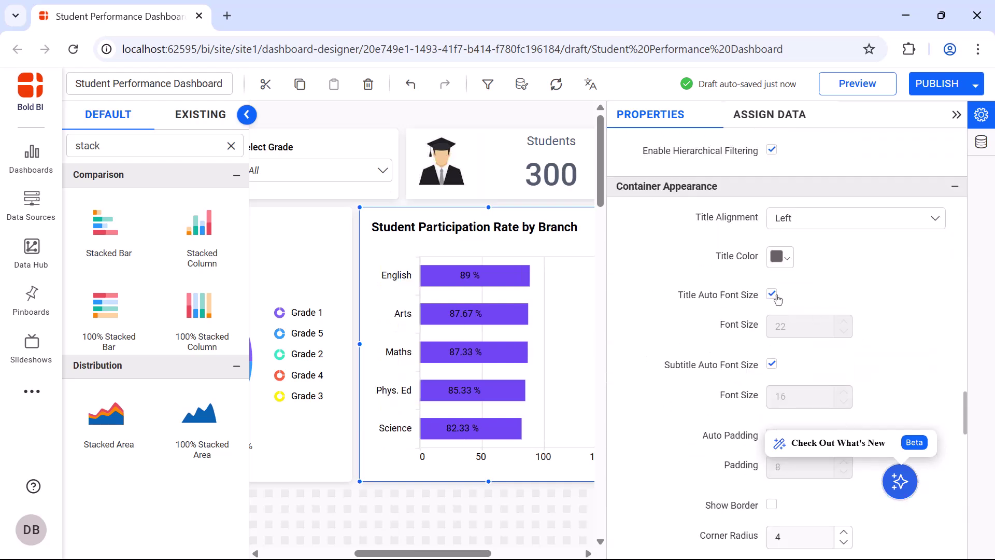
pyautogui.click(773, 294)
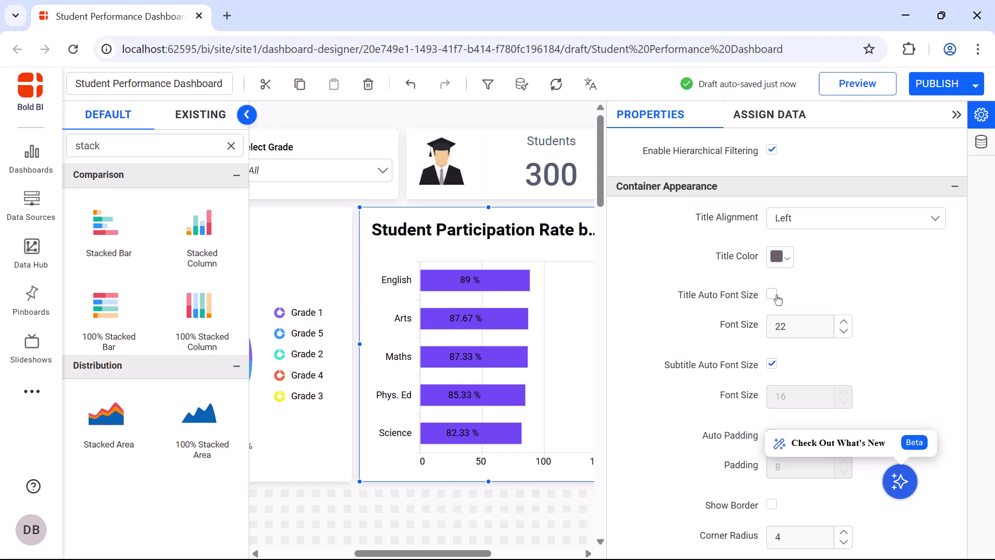
pyautogui.doubleClick(802, 323)
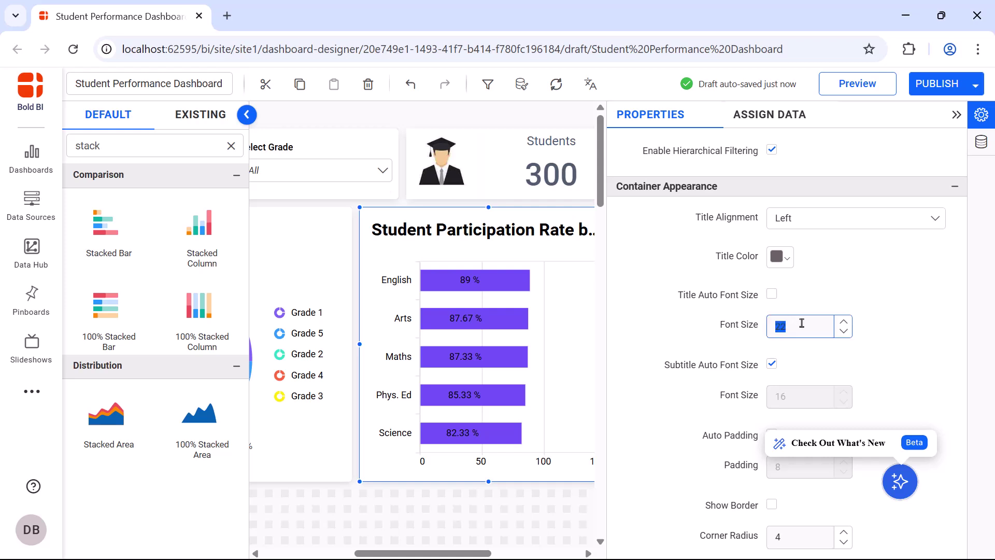
pyautogui.write('16')
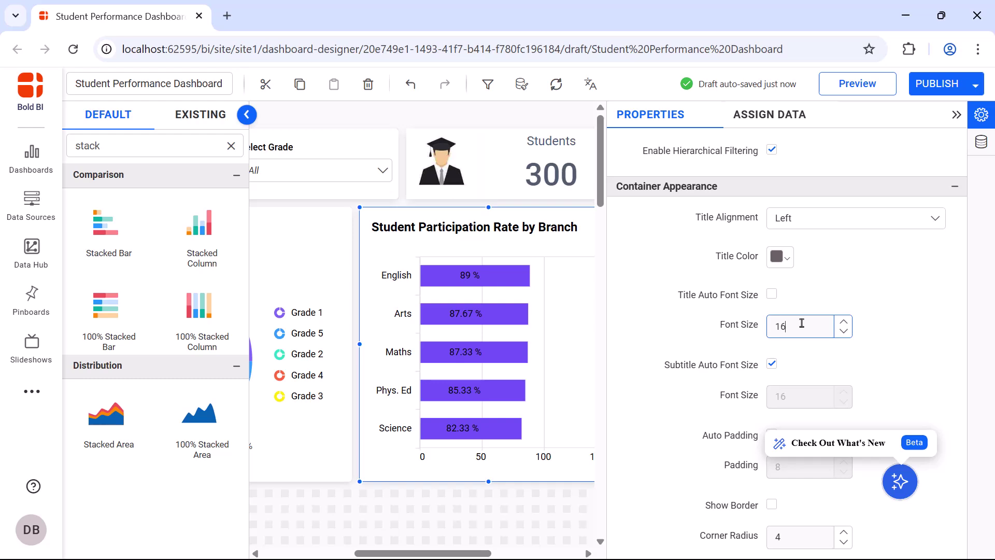
pyautogui.click(955, 116)
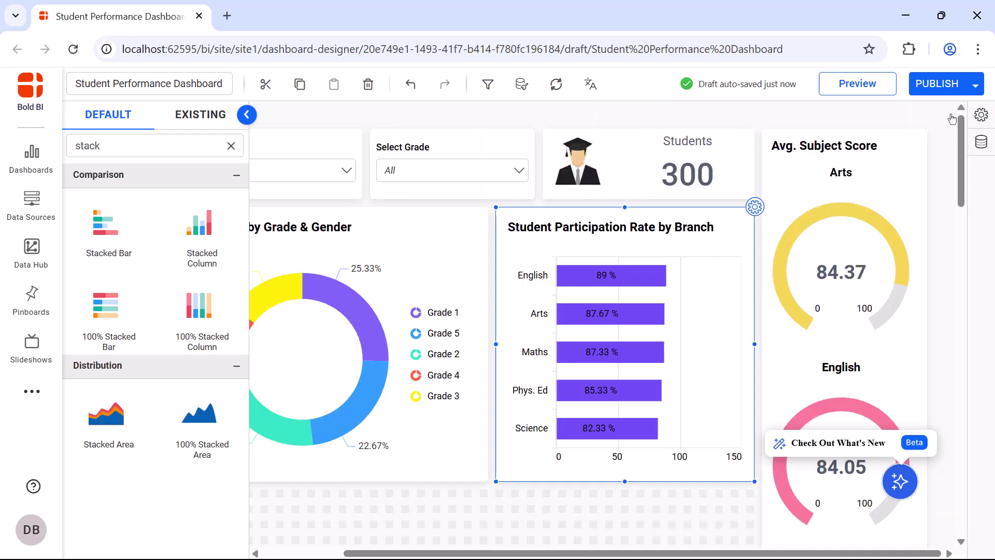
# Add a Column chart below the doughnut and stacked bar charts and enlarge it to fill the width up to the subject score gauges.
pyautogui.scroll(-8, 952, 119)
pyautogui.hscroll(-3, 787, 118)
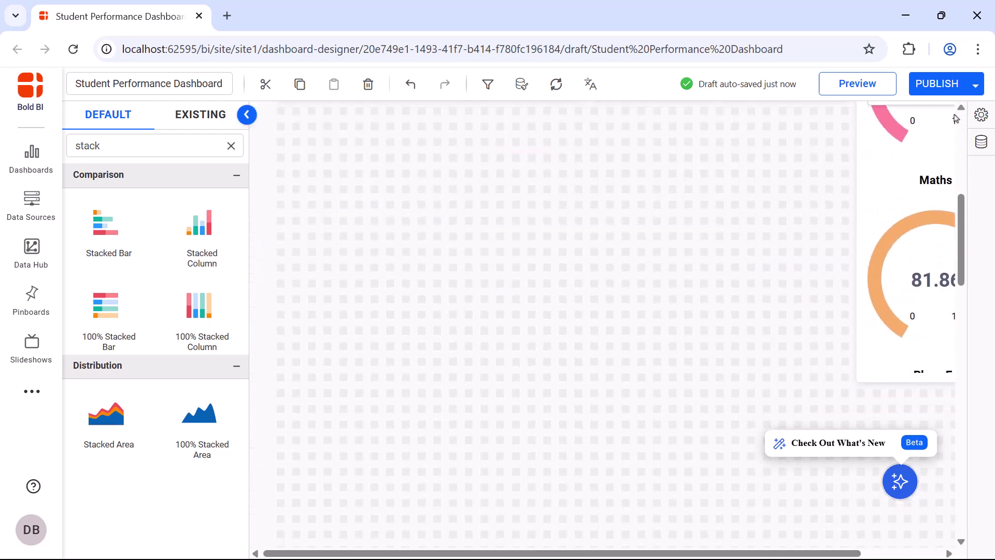
pyautogui.click(231, 146)
pyautogui.click(212, 145)
pyautogui.write('column')
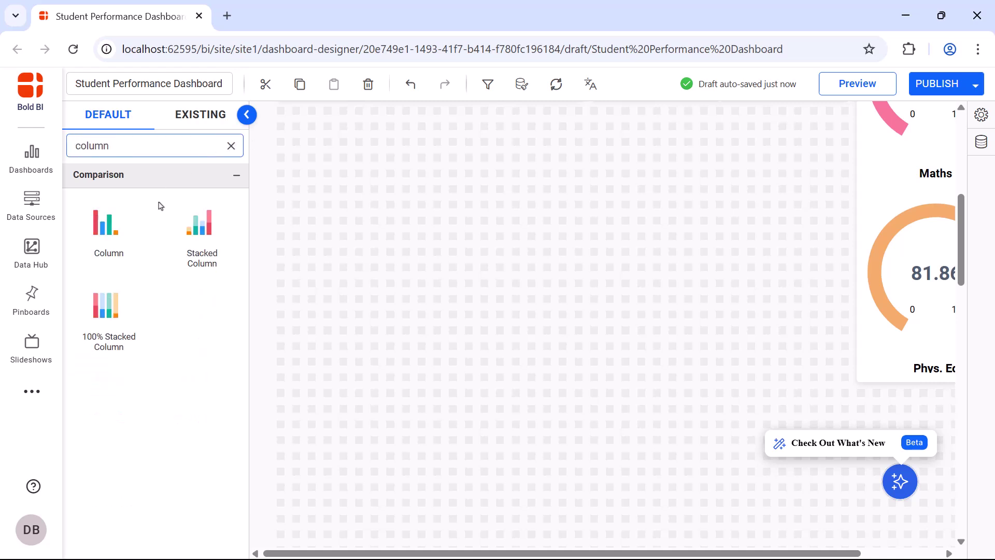
pyautogui.moveTo(125, 240); pyautogui.dragTo(320, 148)
pyautogui.moveTo(362, 191); pyautogui.dragTo(848, 380)
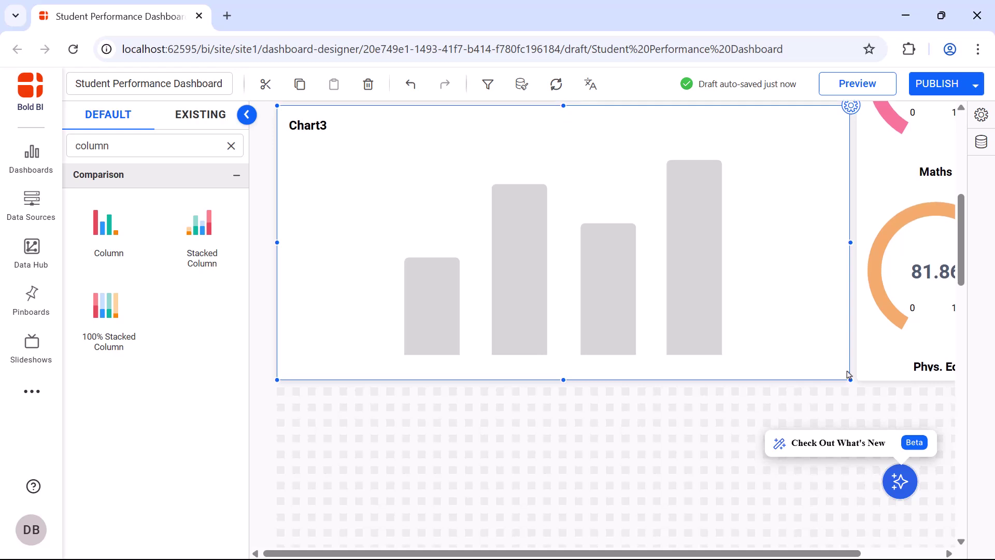
# Name the column chart "Examination Results by Branch".
pyautogui.click(850, 107)
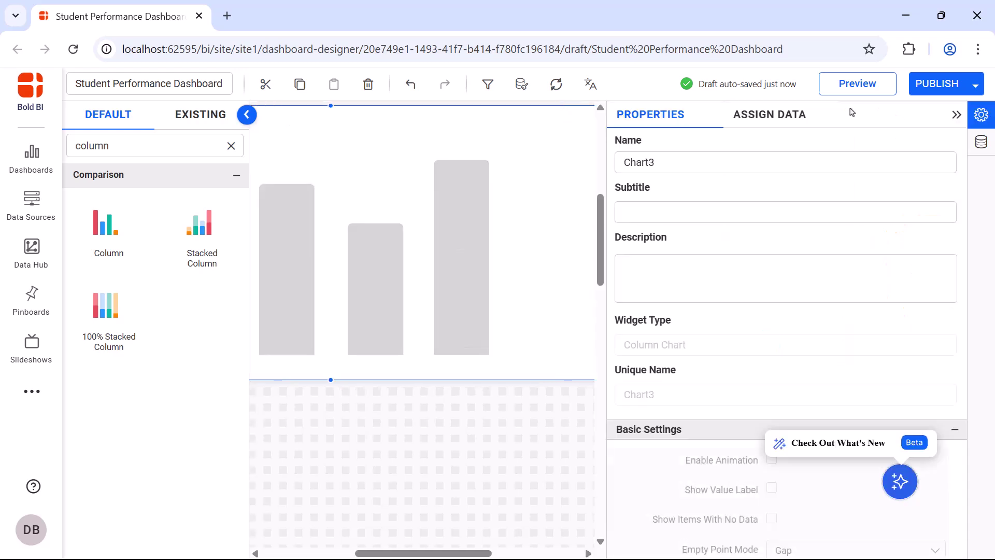
pyautogui.click(860, 159)
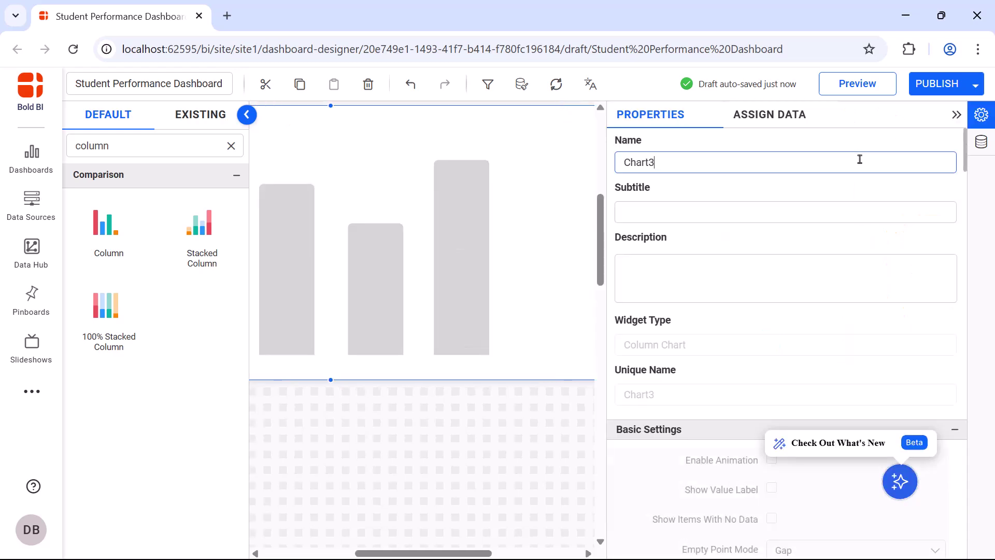
pyautogui.hotkey('ctrl', 'a')
pyautogui.write('Examination Results b')
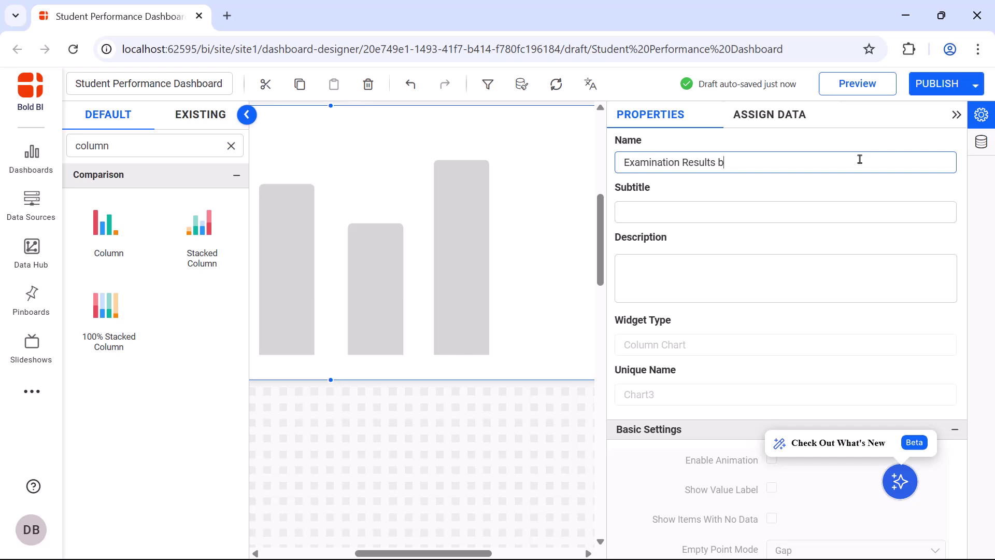
pyautogui.write('y Branch')
# Assign Student_Id as the column chart's value under the name "Students" and change its aggregation type.
pyautogui.click(770, 114)
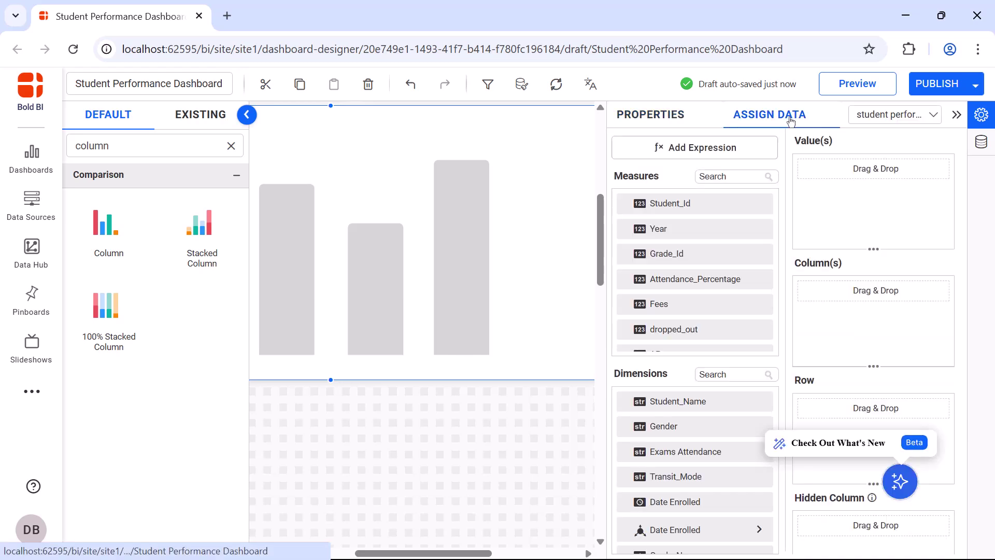
pyautogui.moveTo(708, 203); pyautogui.dragTo(800, 173)
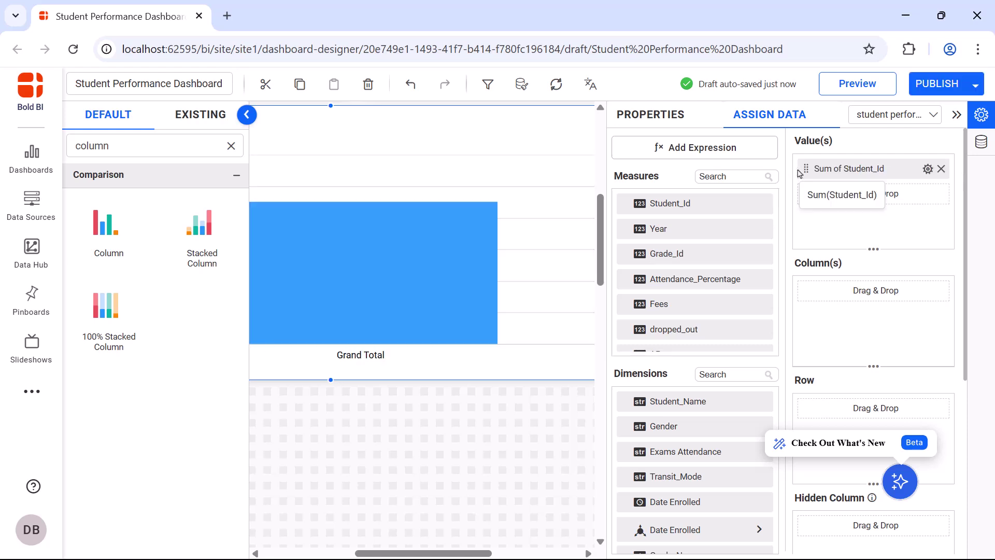
pyautogui.click(927, 168)
pyautogui.click(860, 194)
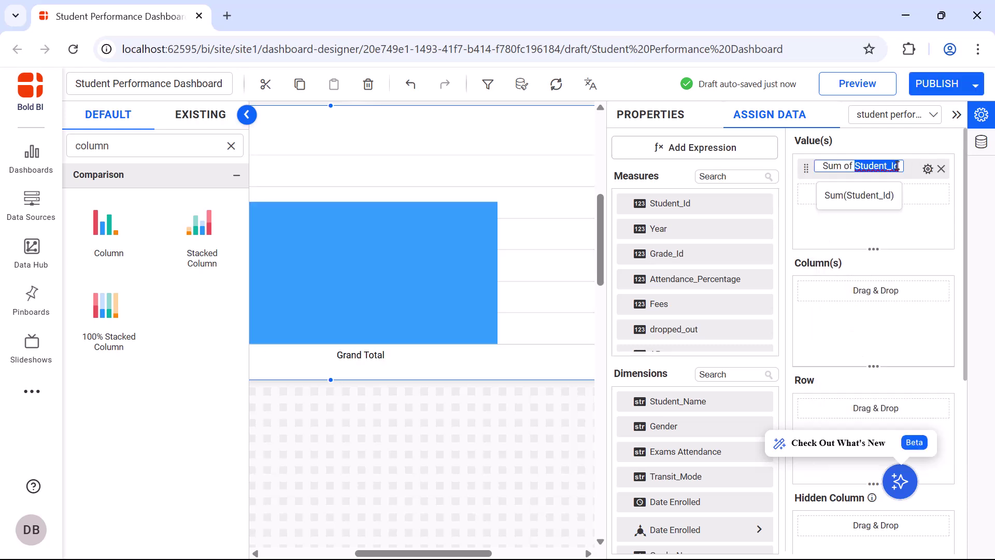
pyautogui.write('Students')
pyautogui.press('Return')
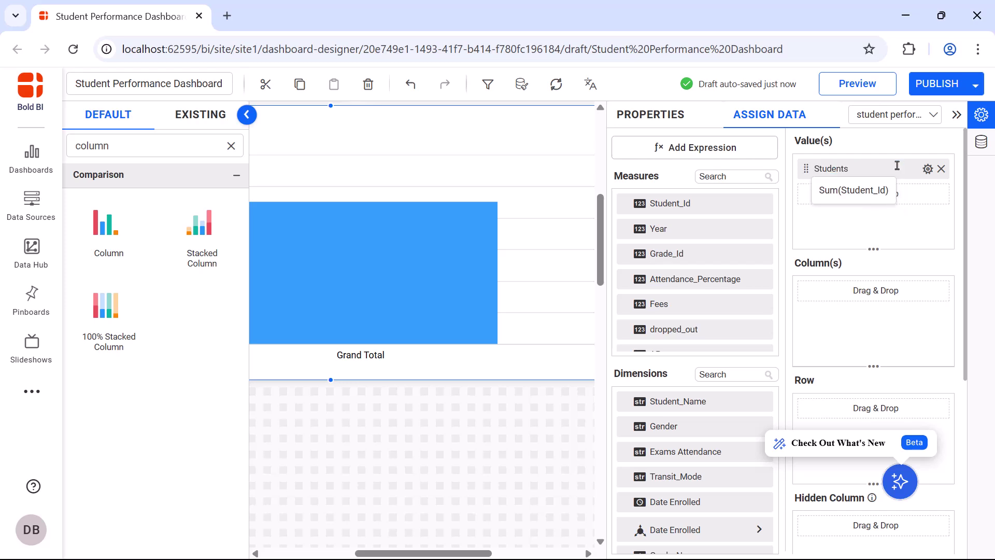
pyautogui.click(928, 168)
pyautogui.click(850, 374)
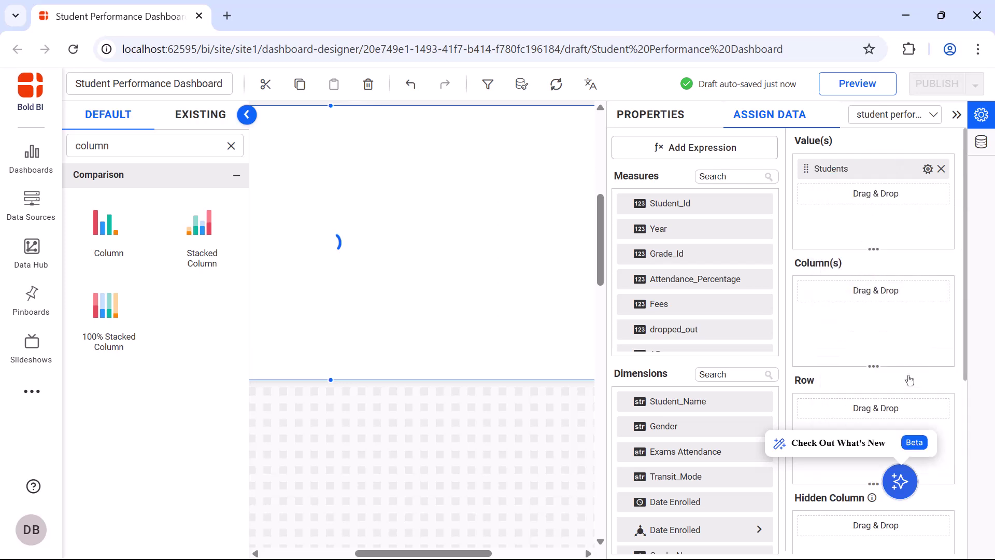
# Find the Branch_Name dimension and assign it as the column field of the Examination Results by Branch chart.
pyautogui.click(747, 374)
pyautogui.write('bran')
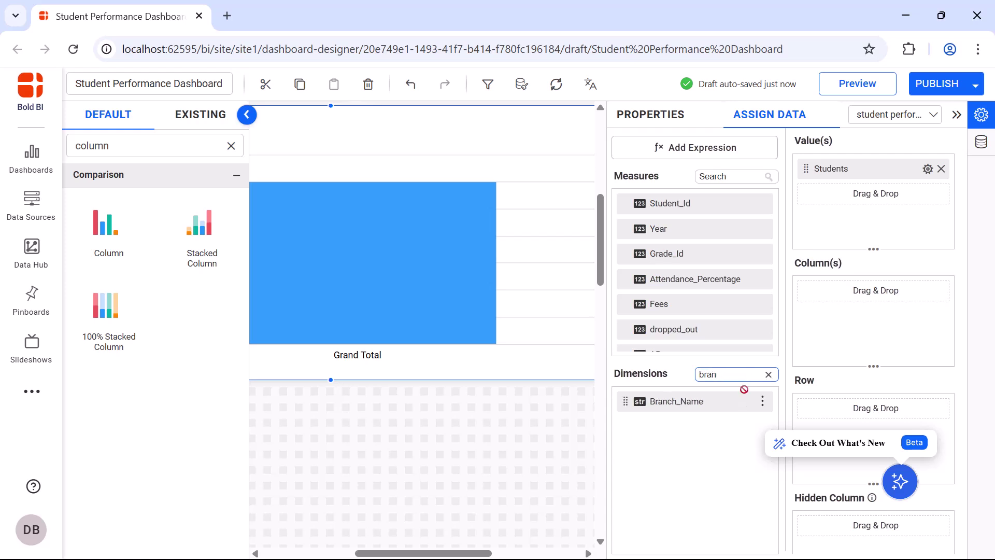
pyautogui.moveTo(747, 401); pyautogui.dragTo(801, 299)
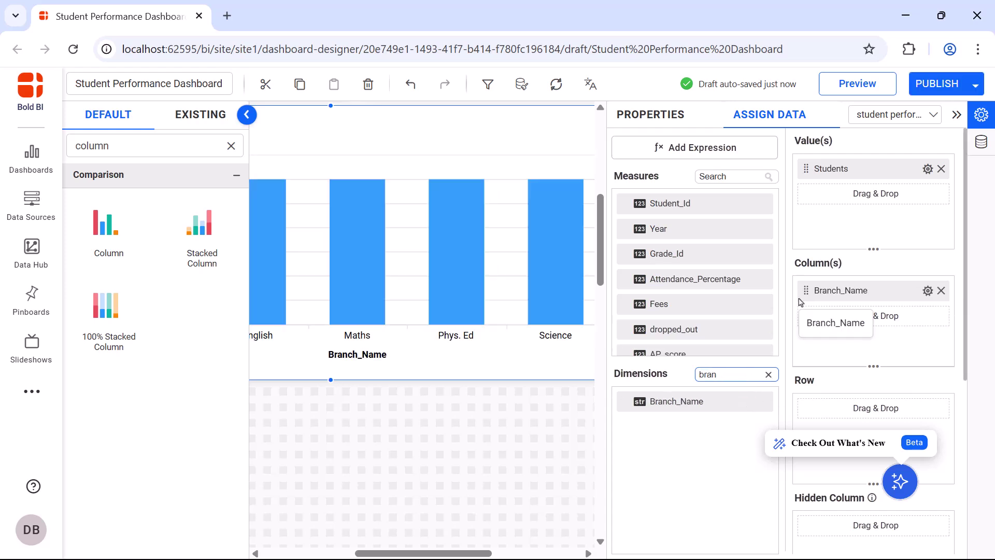
# Create and save an expression named "Result Status" with the formula IF([Marks]=0,'Not Attended',if([Marks]>0 and [Marks]<85,'Fail','Pass')).
pyautogui.click(739, 154)
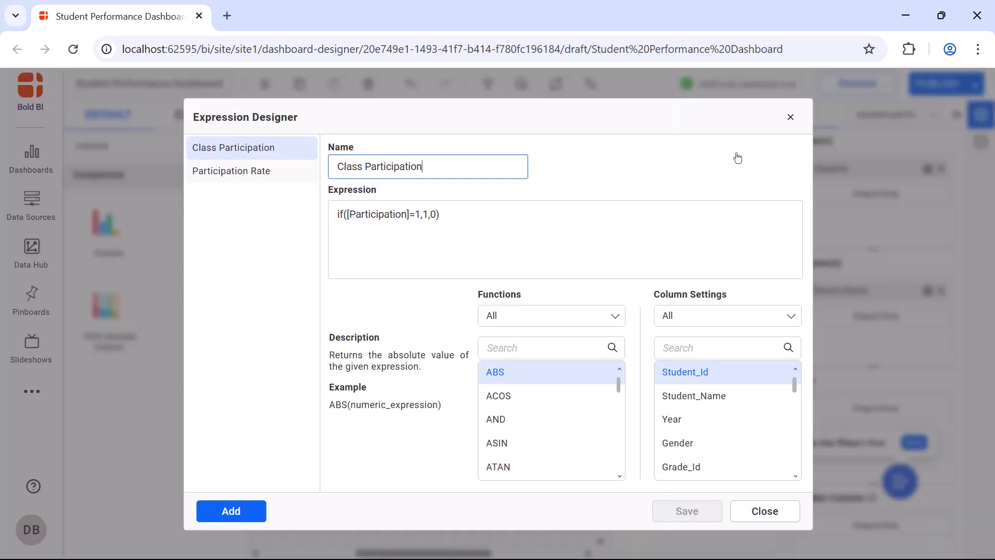
pyautogui.click(226, 513)
pyautogui.doubleClick(486, 167)
pyautogui.write('Result Status')
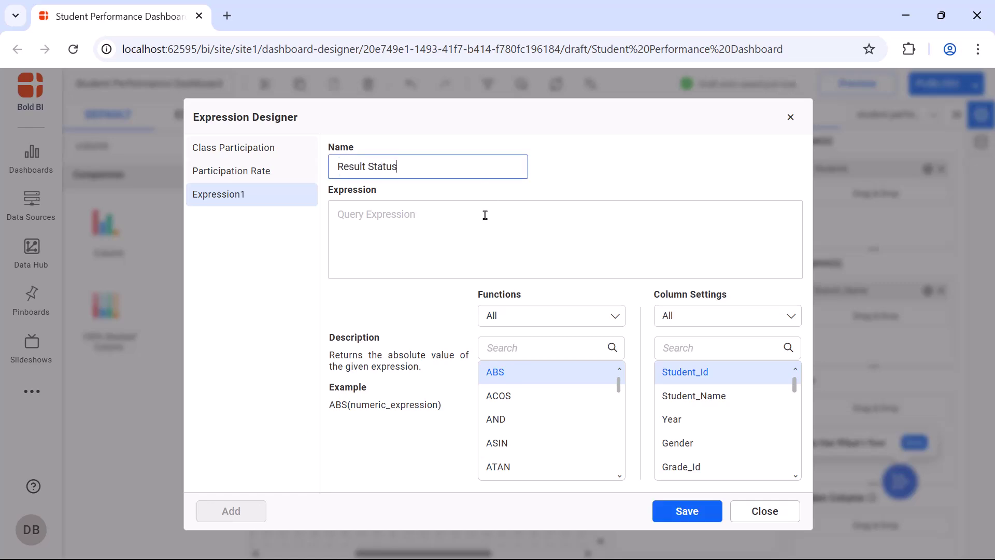
pyautogui.click(486, 215)
pyautogui.write("IF([Marks]=0,'Not Attended',if([Marks]>0 and [Marks]<85,'Fail','Pass'))")
pyautogui.click(687, 511)
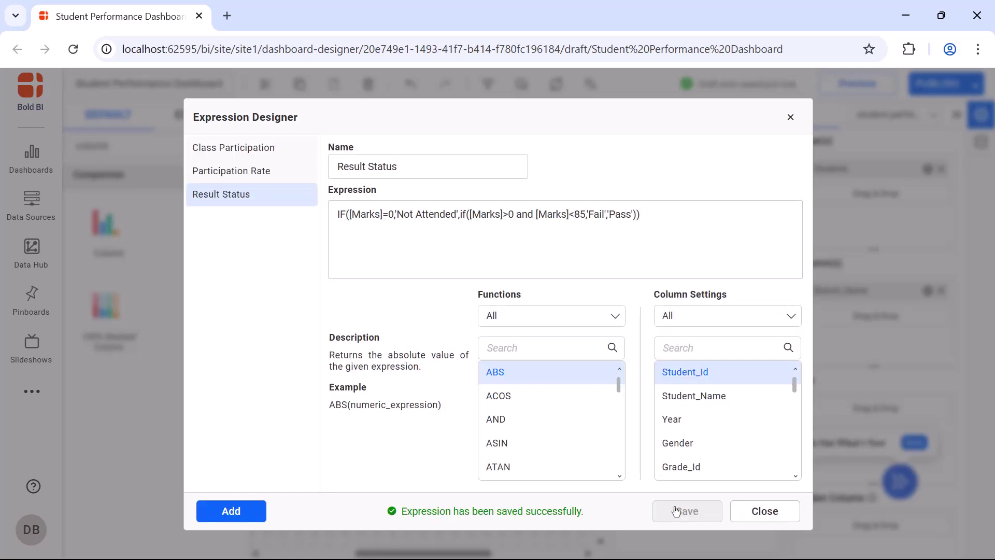
pyautogui.click(791, 119)
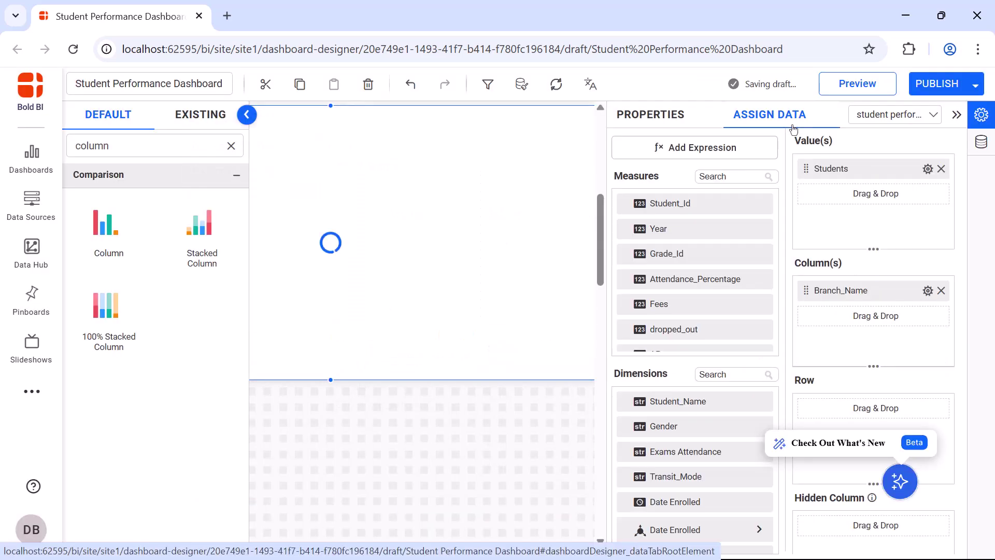
# Find the Result Status expression among the dimensions and assign it as the column chart's row field.
pyautogui.click(725, 374)
pyautogui.write('re')
pyautogui.moveTo(723, 407); pyautogui.dragTo(821, 407)
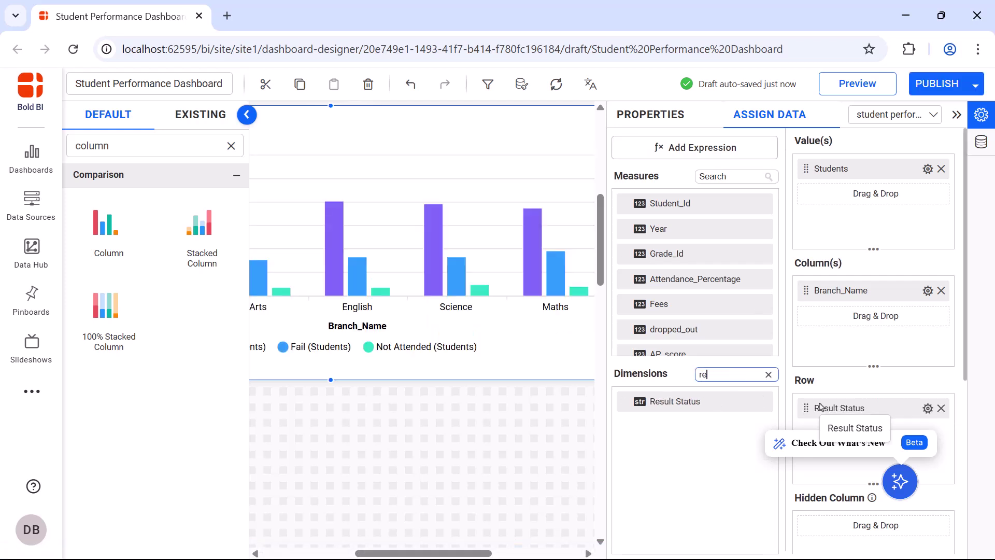
# Enter a column chart description explaining that students take the Measure of Academic Progress (MAP) test for grades 1-2 and the National Assessment of Educational Progress (NAEP) test.
pyautogui.click(666, 113)
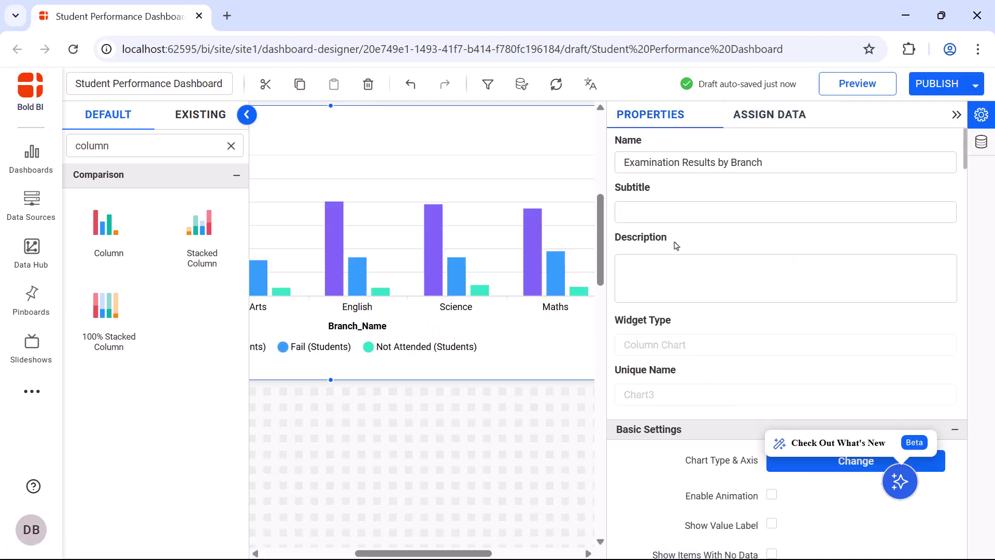
pyautogui.click(676, 271)
pyautogui.write('Students are administered the Measure of Academic Progress (MAP) test for grades 1-2 and the National Assessment of Educational Progress (NAEP) test for grades 3-5.')
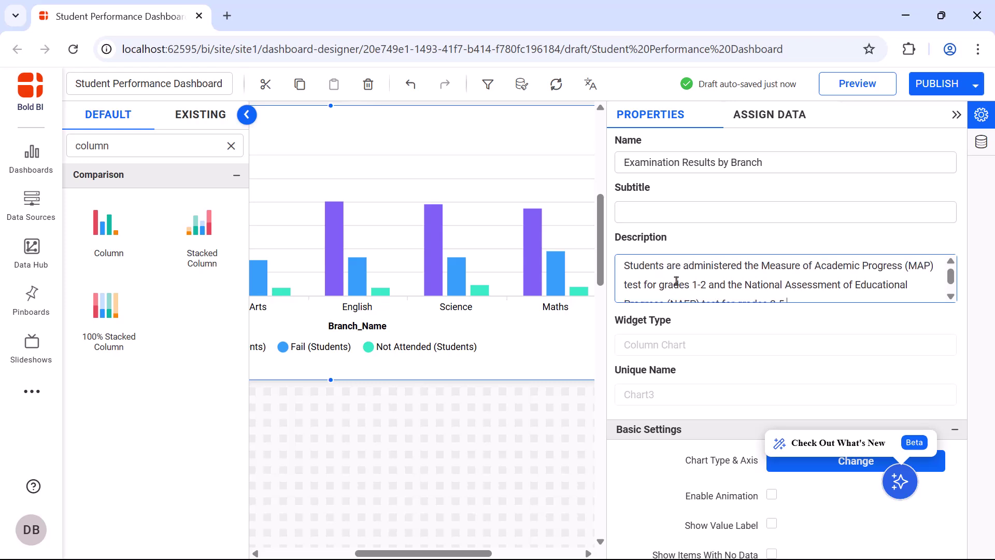
# Enable animation for the column chart and show its value labels with their position set to Top.
pyautogui.scroll(-3, 677, 275)
pyautogui.click(772, 334)
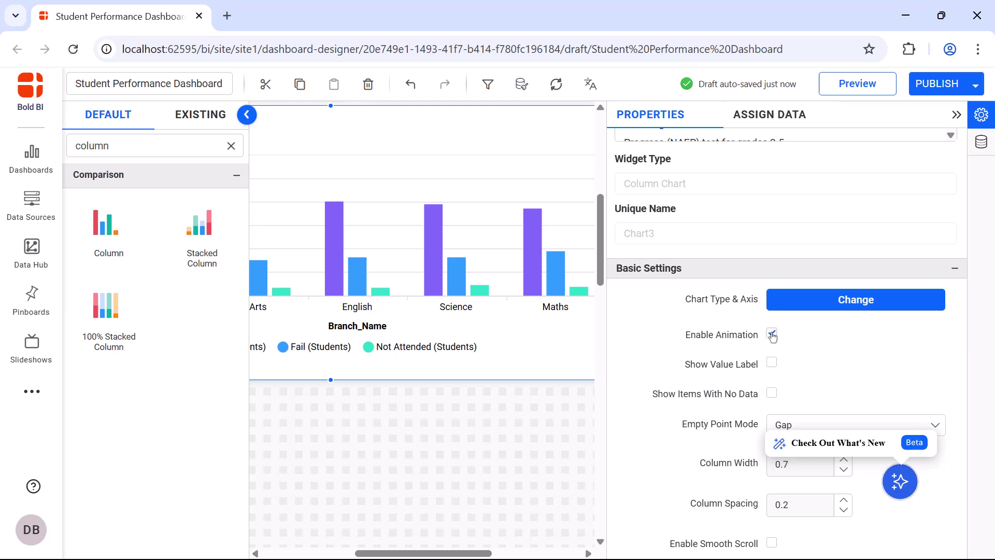
pyautogui.click(771, 363)
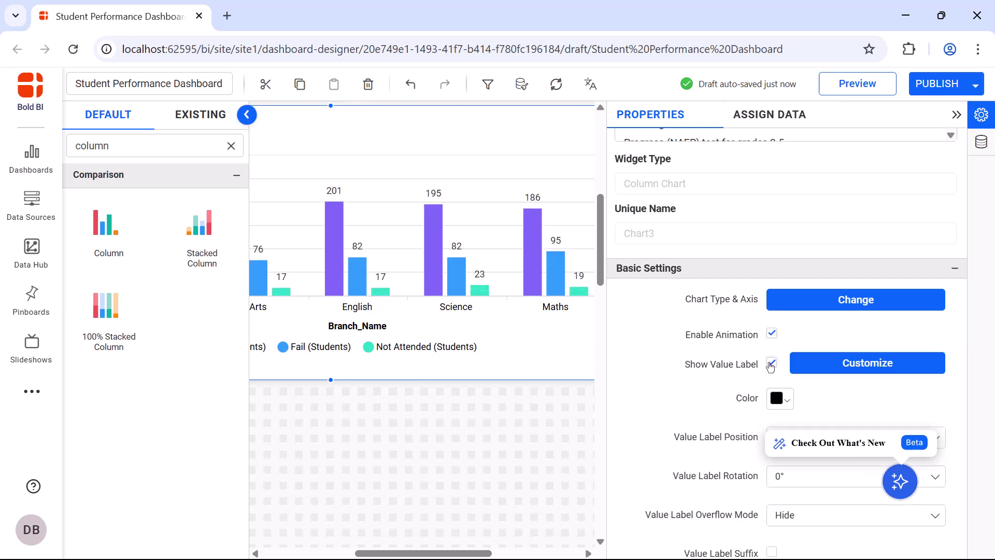
pyautogui.scroll(-2, 771, 366)
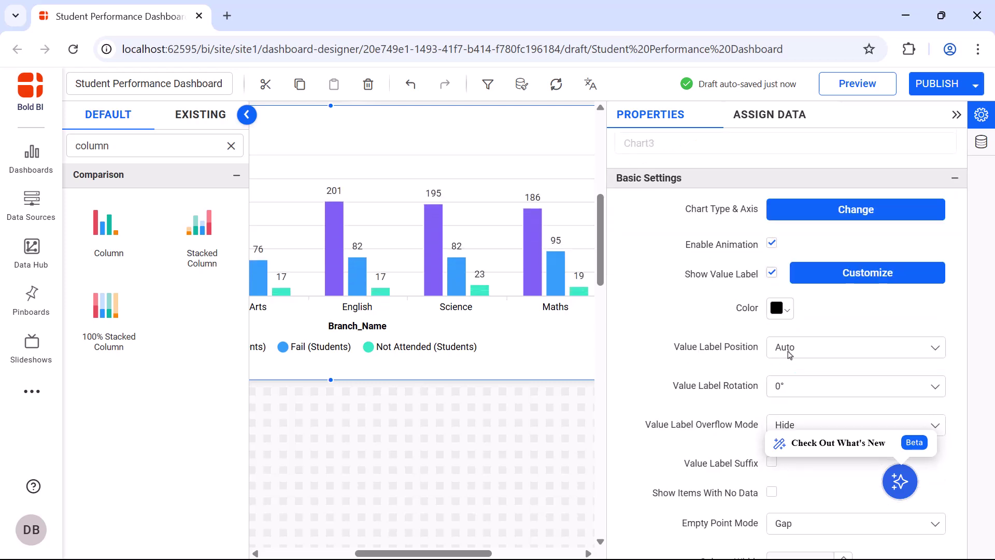
pyautogui.click(790, 351)
pyautogui.click(799, 400)
# Enable the value label suffix on the column chart and set the suffix value to "Students".
pyautogui.scroll(-2, 796, 400)
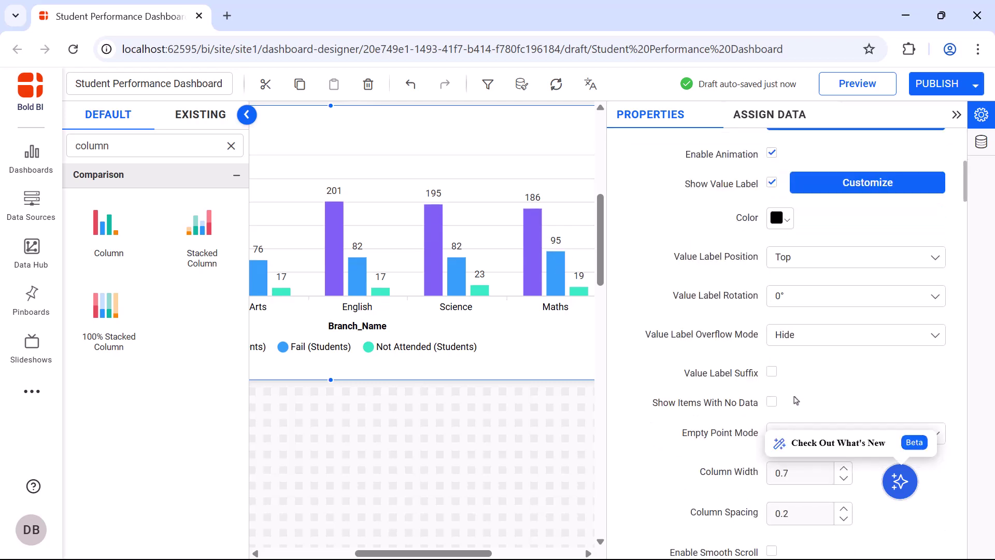
pyautogui.click(771, 372)
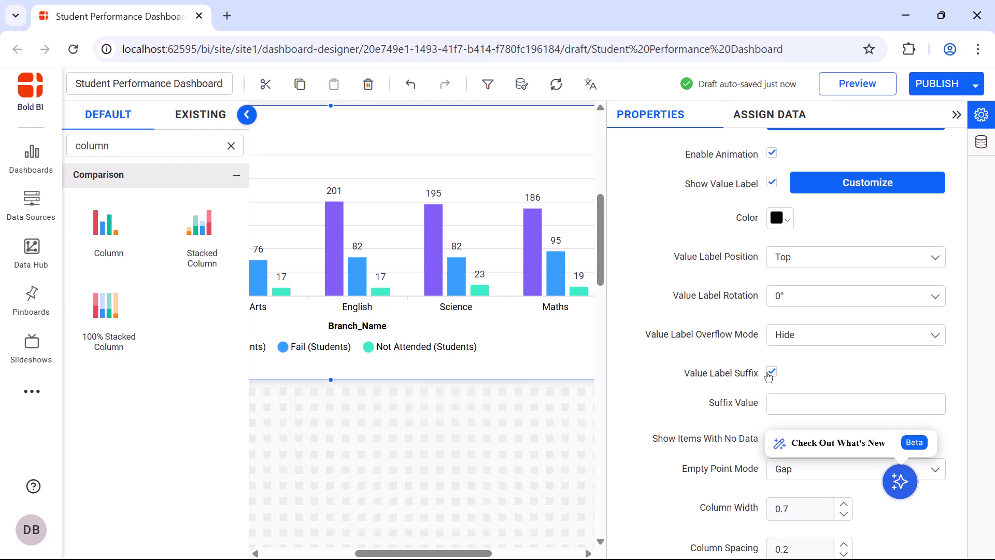
pyautogui.click(798, 400)
pyautogui.write('Students')
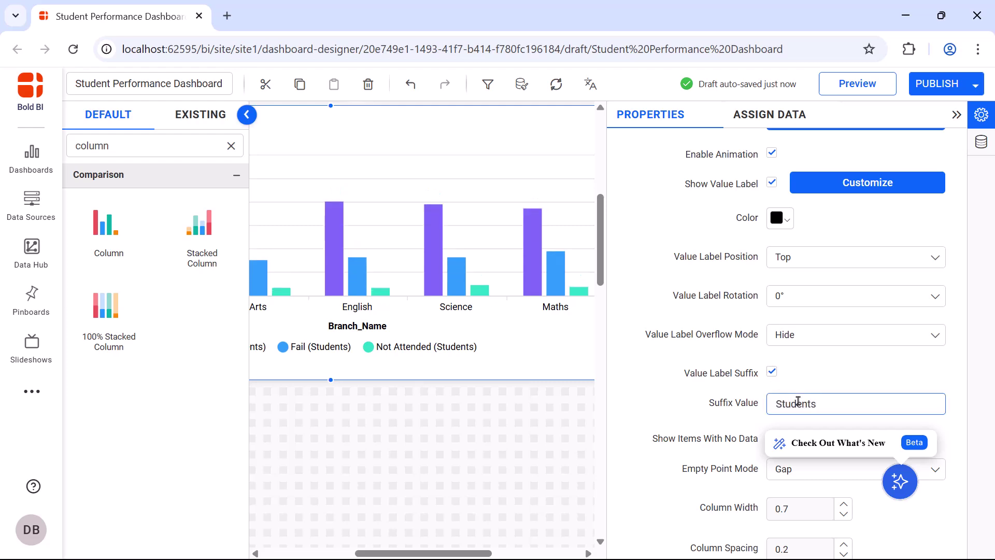
# Turn off the column chart's legend interactivity and customize the legend as a group with the display format {{:Row}}.
pyautogui.scroll(-8, 798, 401)
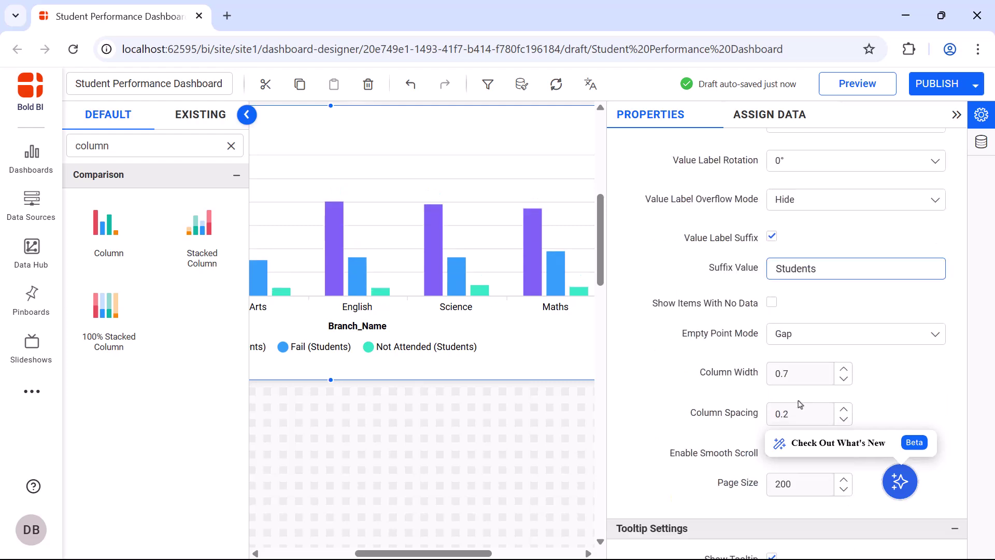
pyautogui.click(773, 359)
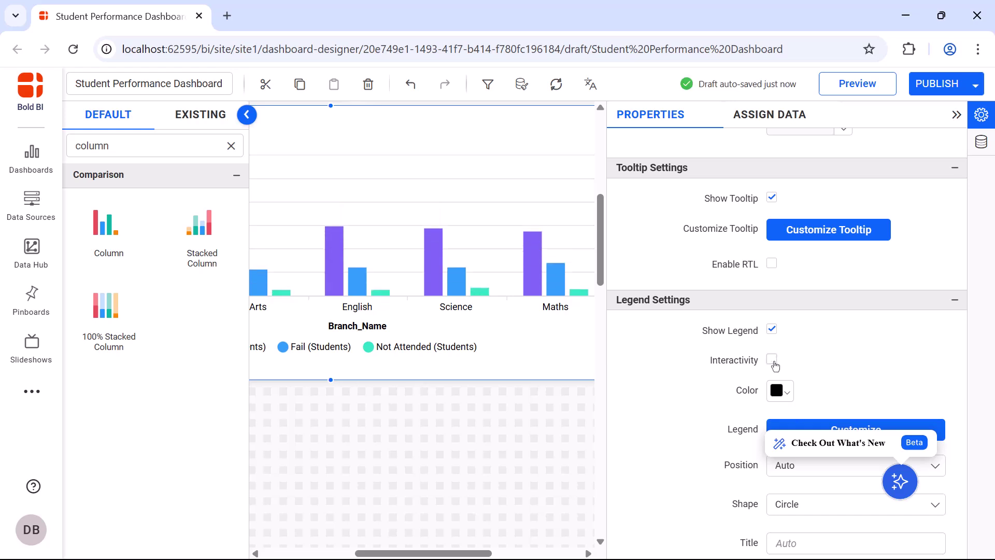
pyautogui.scroll(-3, 775, 365)
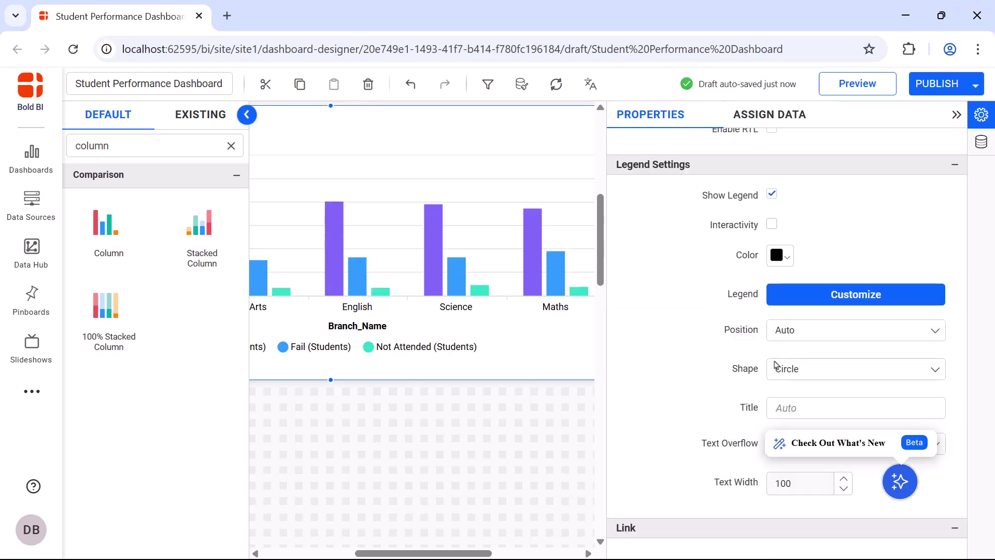
pyautogui.click(806, 301)
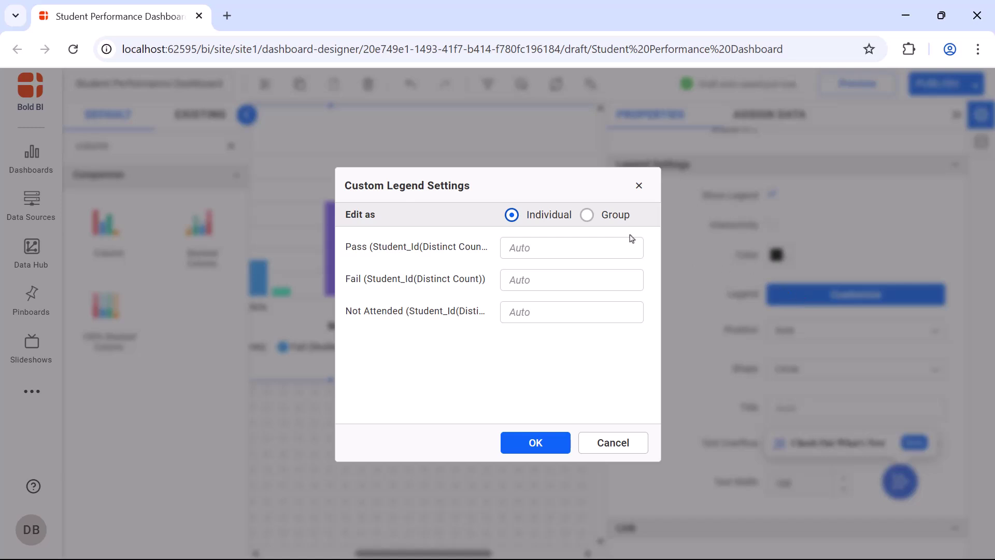
pyautogui.click(588, 220)
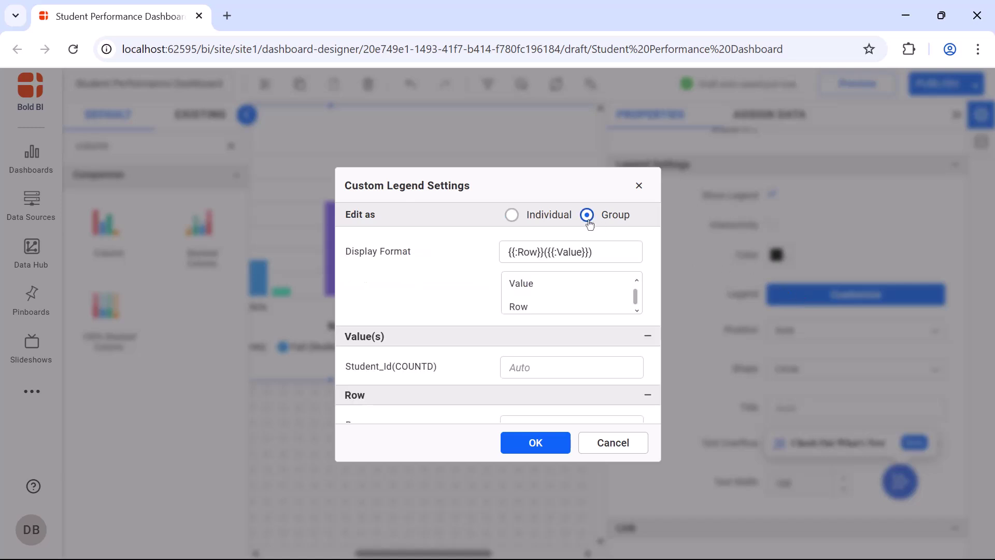
pyautogui.moveTo(599, 252); pyautogui.dragTo(543, 253)
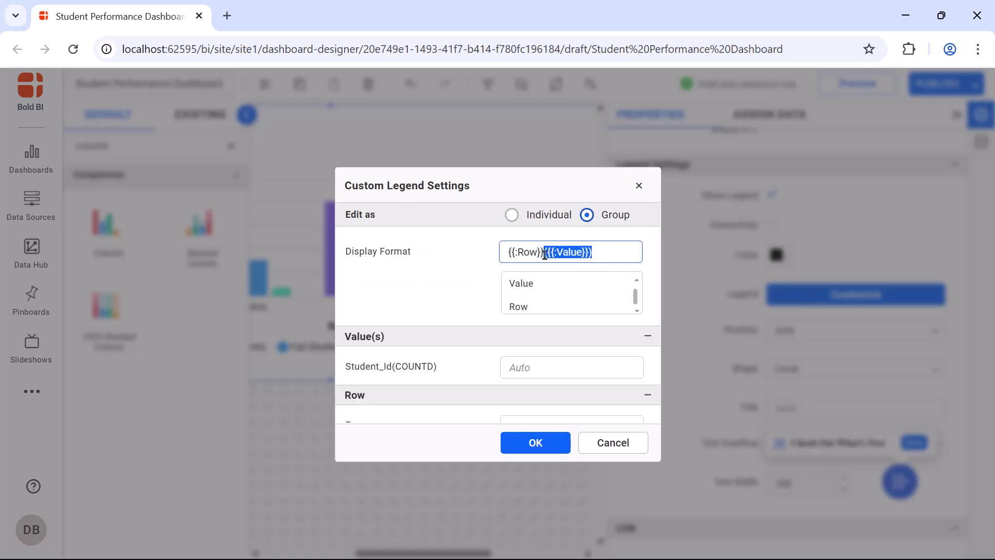
pyautogui.press('BackSpace')
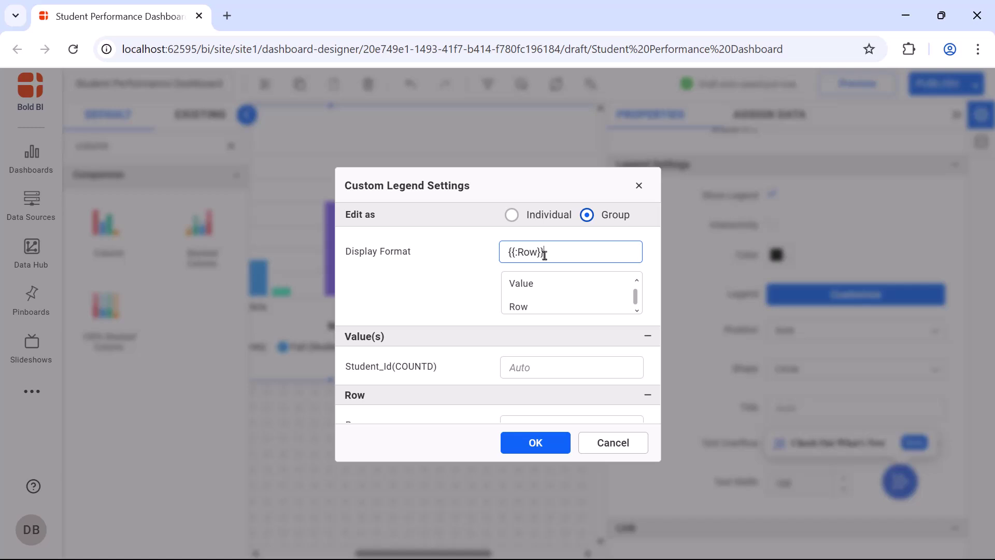
pyautogui.click(532, 443)
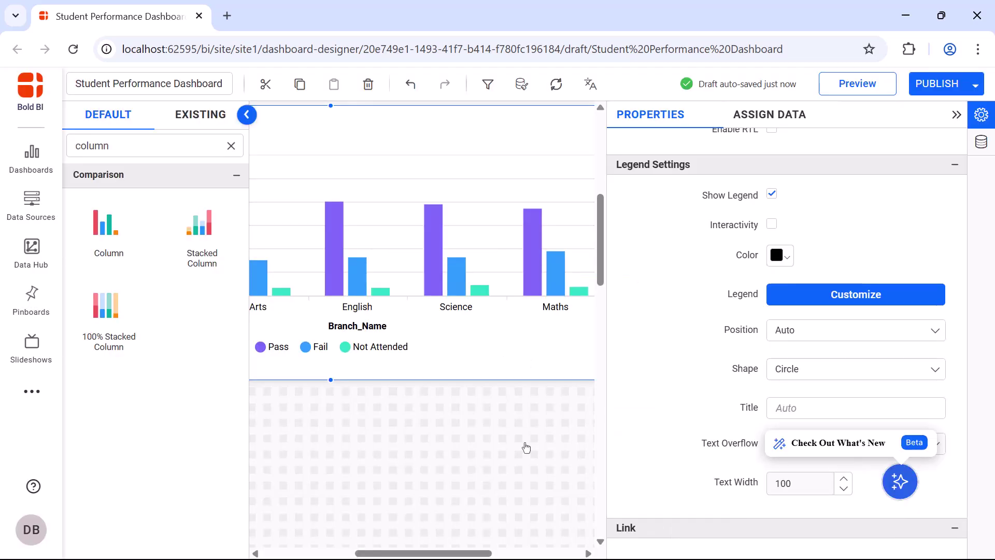
# Set the column chart's legend position to Top and its legend shape to Series Type.
pyautogui.click(876, 335)
pyautogui.click(878, 377)
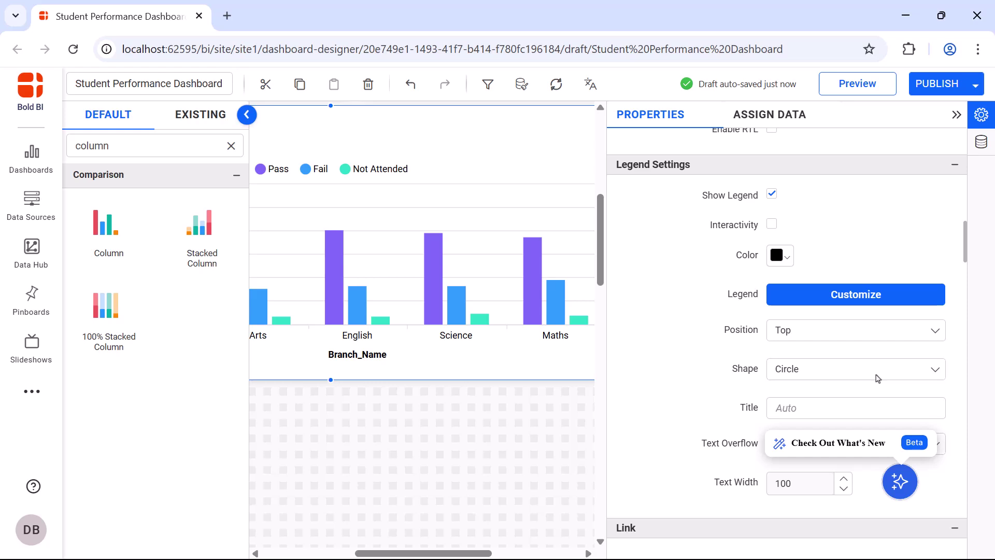
pyautogui.click(878, 378)
pyautogui.click(868, 415)
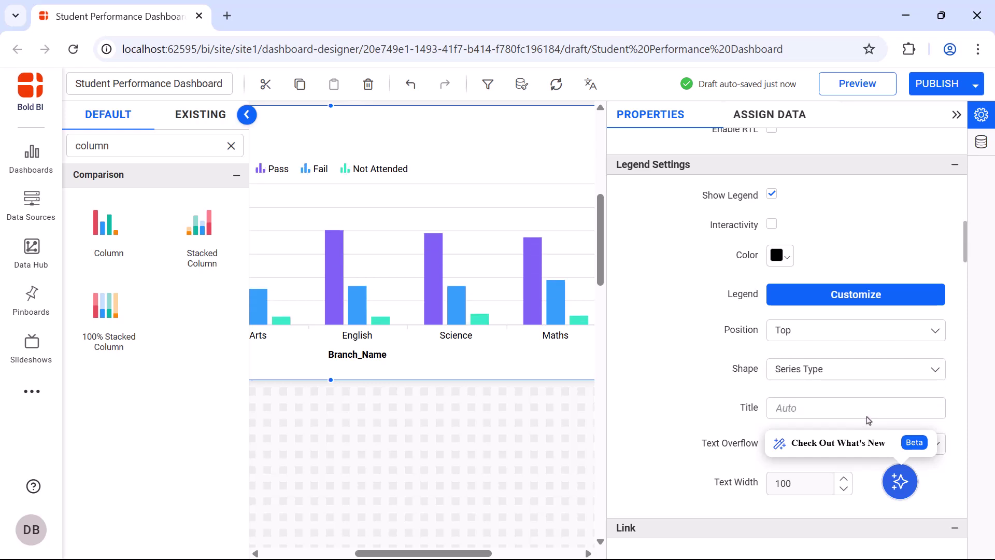
# Set the text width of the column chart's legend to 34.
pyautogui.scroll(-3, 869, 420)
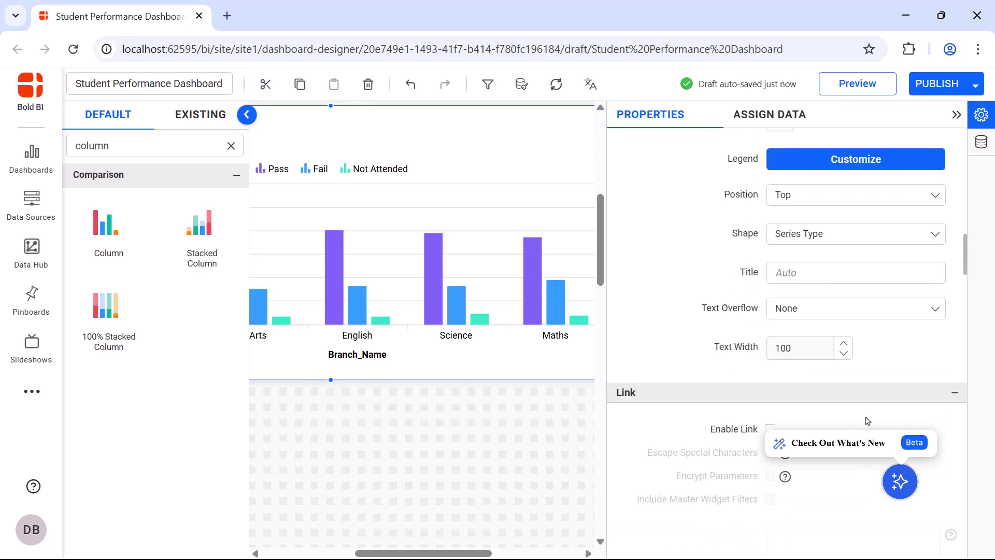
pyautogui.doubleClick(802, 350)
pyautogui.write('34')
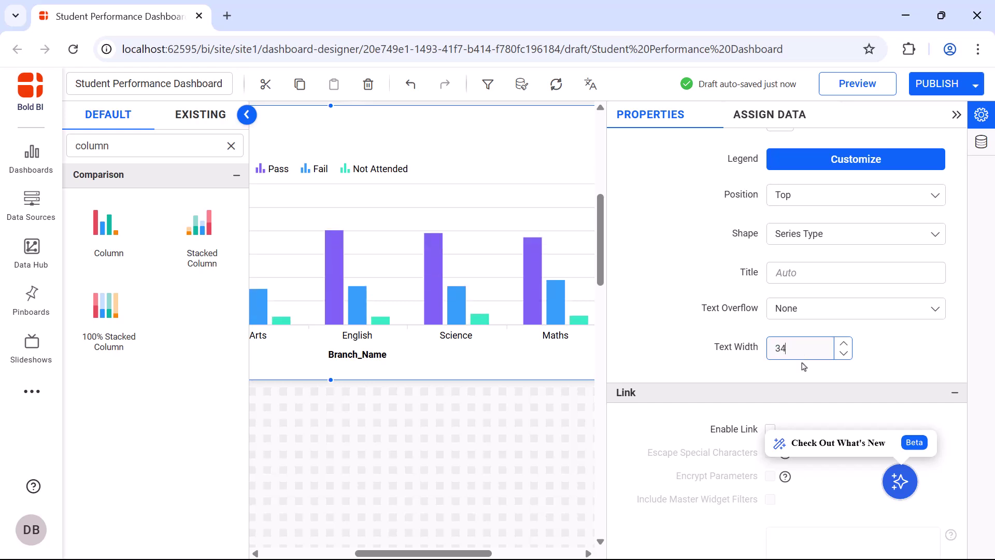
# Hide the axis titles of both the category axis and the primary value axis on the column chart.
pyautogui.scroll(-8, 804, 367)
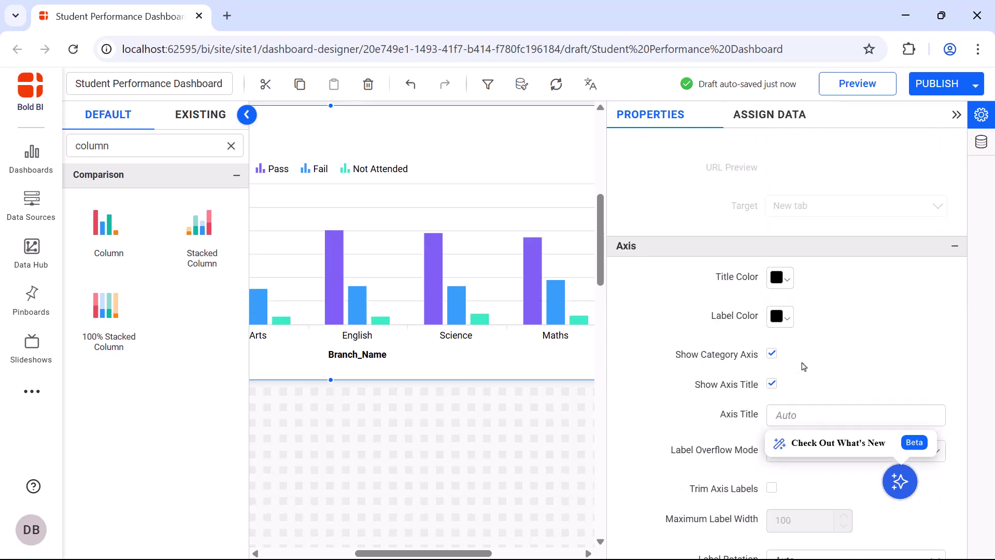
pyautogui.click(773, 340)
pyautogui.scroll(-5, 771, 363)
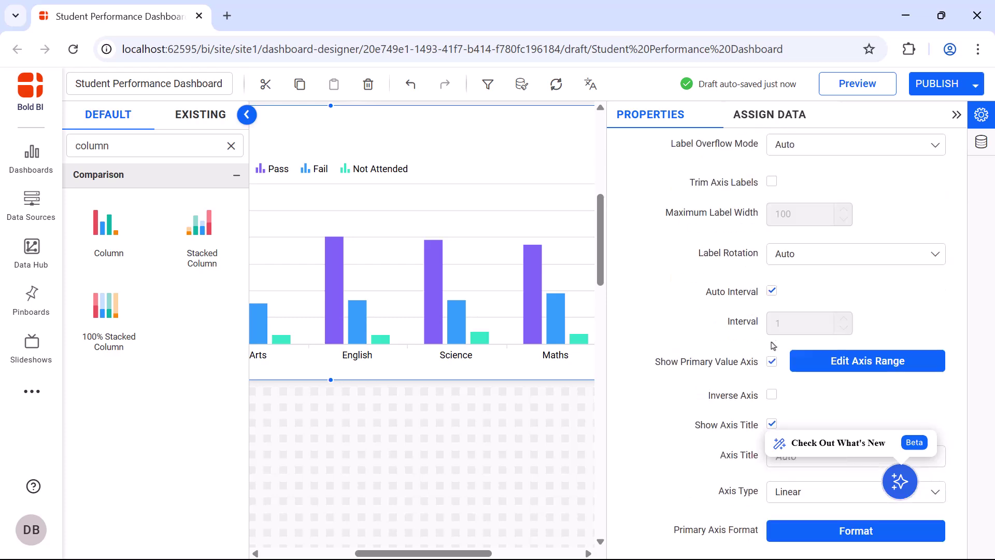
pyautogui.scroll(-15, 768, 382)
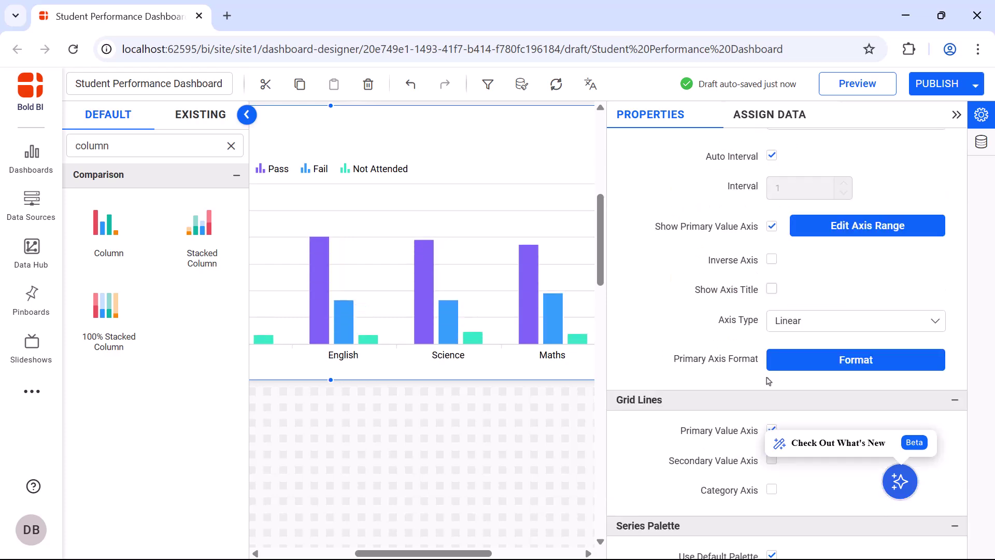
# Turn off the column chart's title auto font size, set the title font size to 16 and close the widget settings.
pyautogui.click(772, 301)
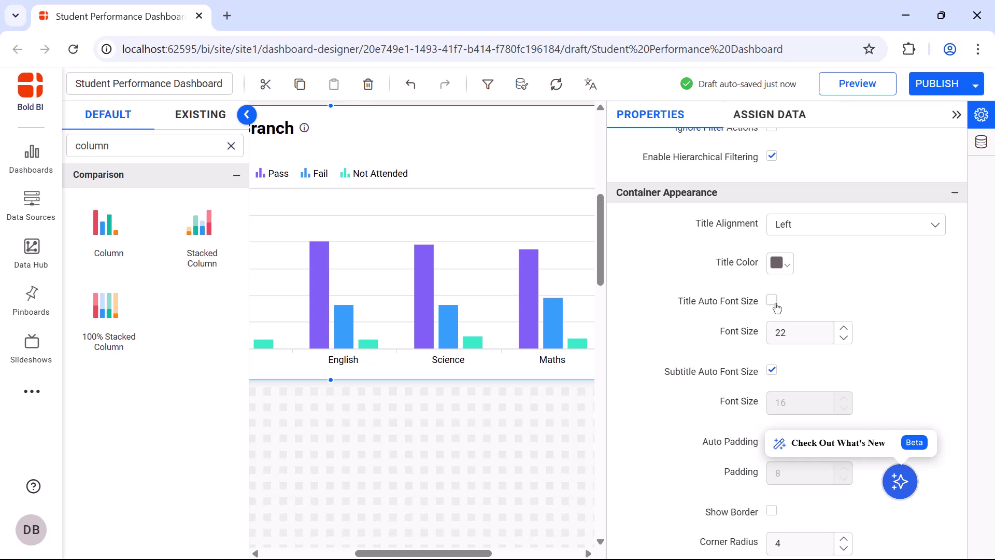
pyautogui.doubleClick(809, 327)
pyautogui.write('16')
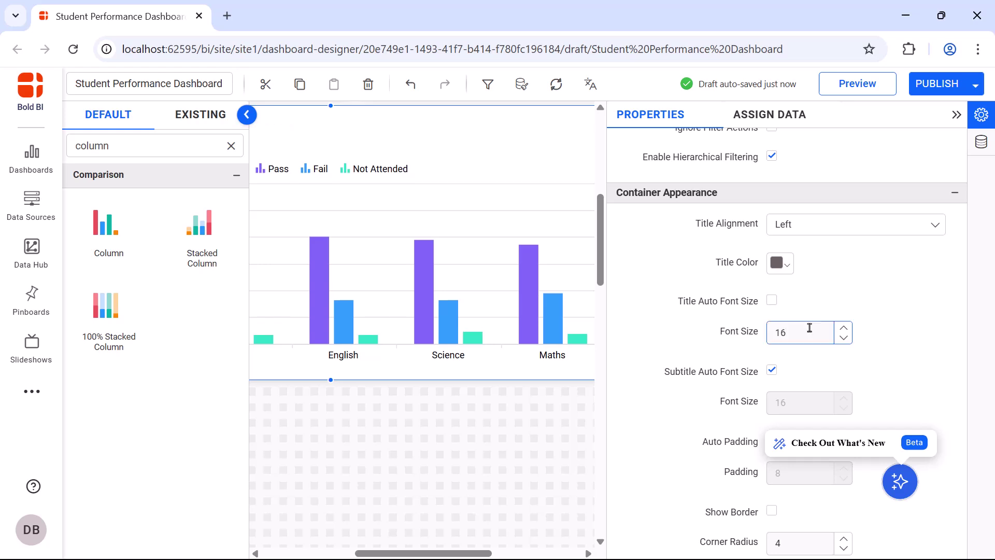
pyautogui.click(957, 114)
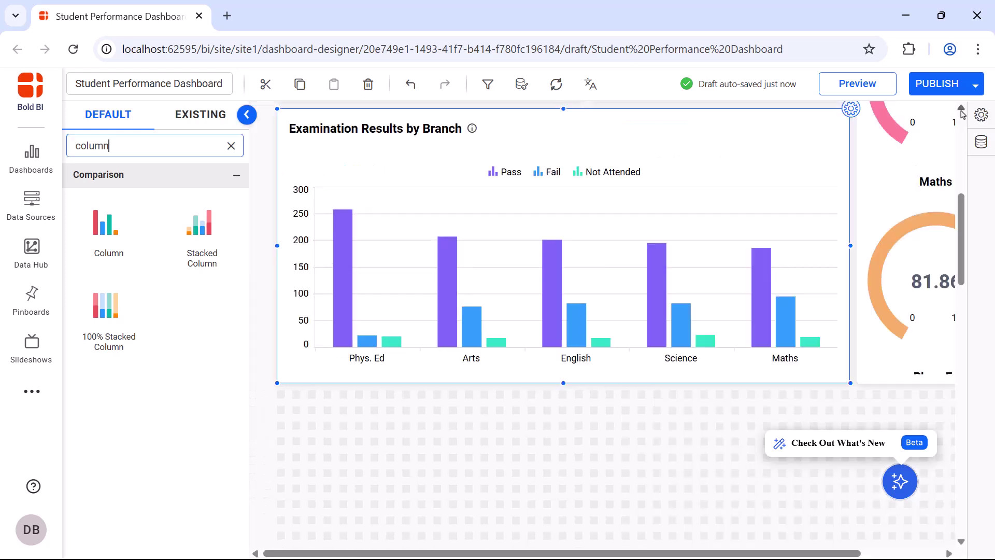
# Add a Grid widget to the canvas in the empty area below the examination results chart.
pyautogui.scroll(-5, 962, 114)
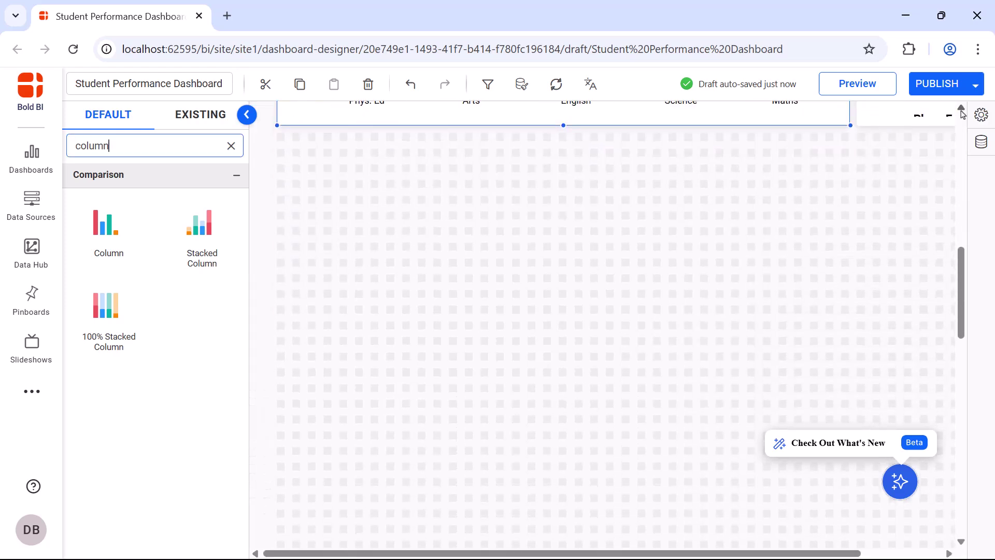
pyautogui.click(231, 146)
pyautogui.write('grid')
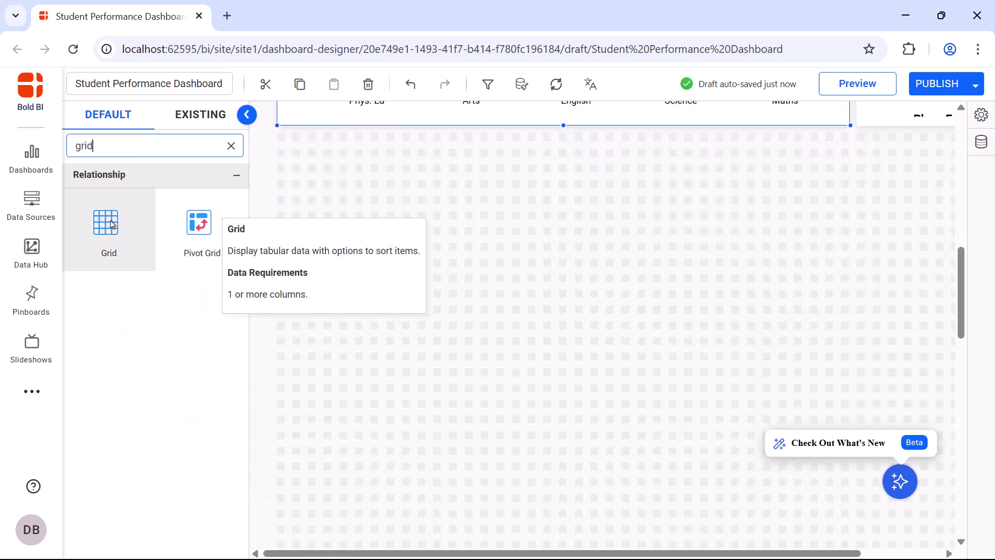
pyautogui.moveTo(111, 224); pyautogui.dragTo(926, 350)
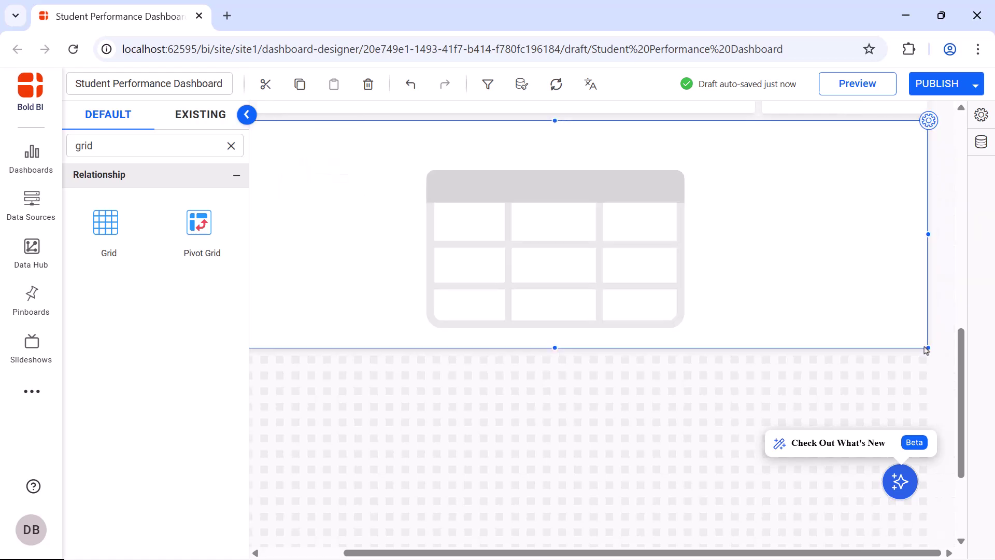
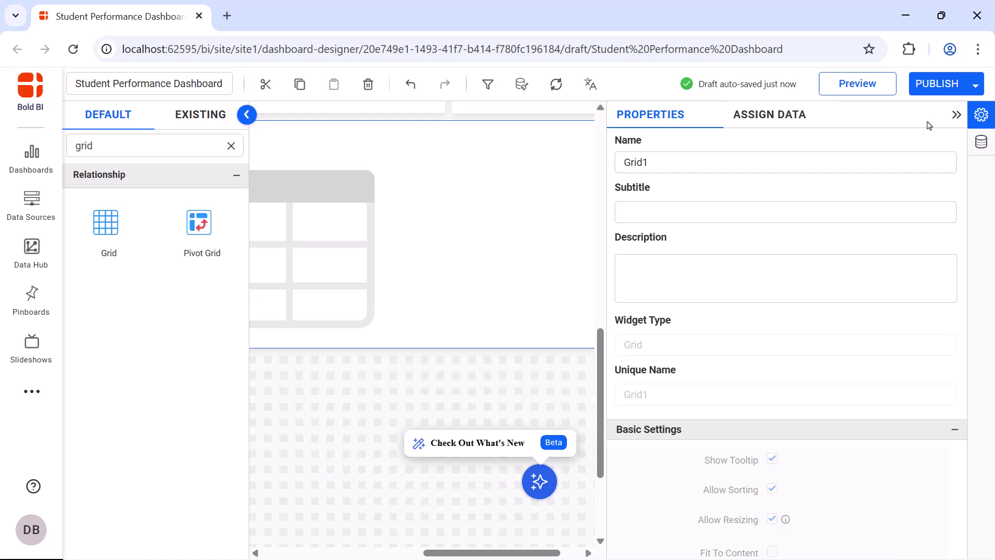
# Name the grid widget "Academic Details of Students".
pyautogui.doubleClick(897, 162)
pyautogui.write('Academic Det')
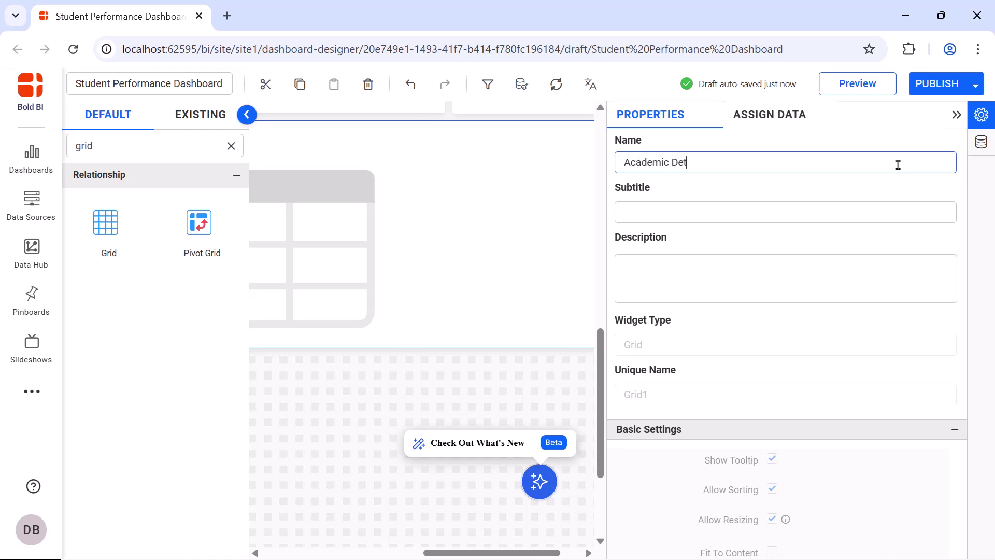
pyautogui.write('ails of Students')
# Assign the Student_Id measure from students_marks_details as a grid column and rename it "Student ID".
pyautogui.click(787, 121)
pyautogui.moveTo(695, 203); pyautogui.dragTo(815, 177)
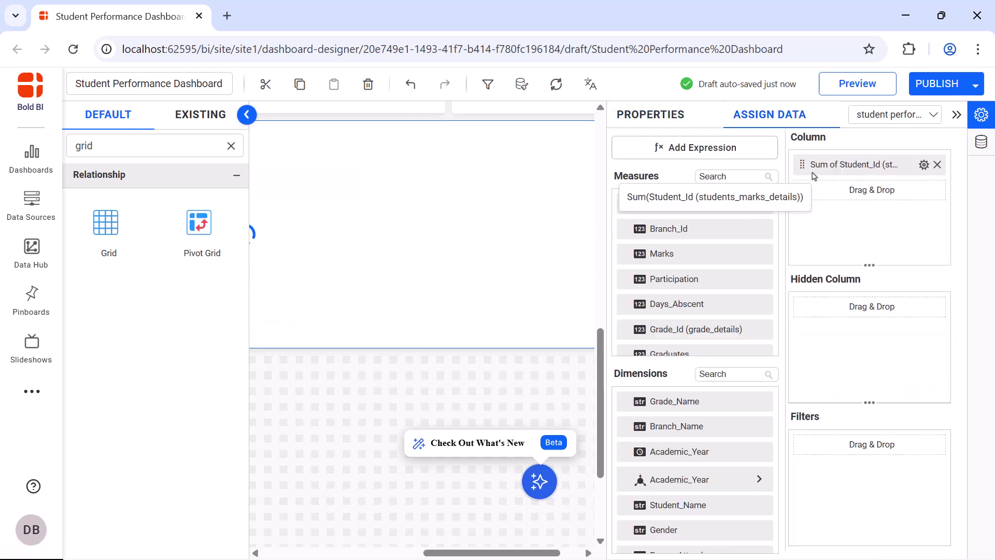
pyautogui.doubleClick(815, 175)
pyautogui.press('BackSpace')
pyautogui.write('Student I')
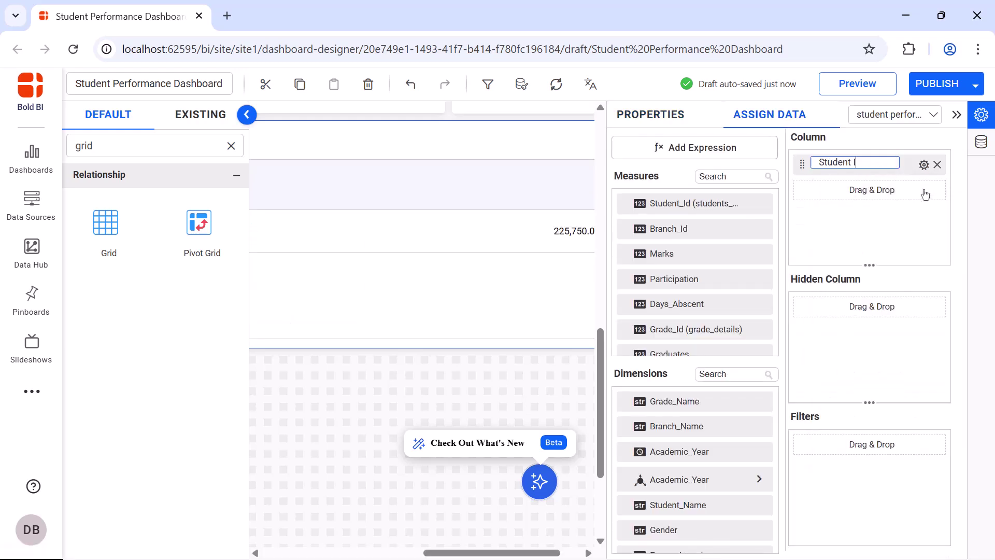
pyautogui.write('D')
pyautogui.press('Return')
# Set the Student ID column's aggregation to None and format its values without decimal places.
pyautogui.click(924, 165)
pyautogui.click(917, 221)
pyautogui.click(925, 165)
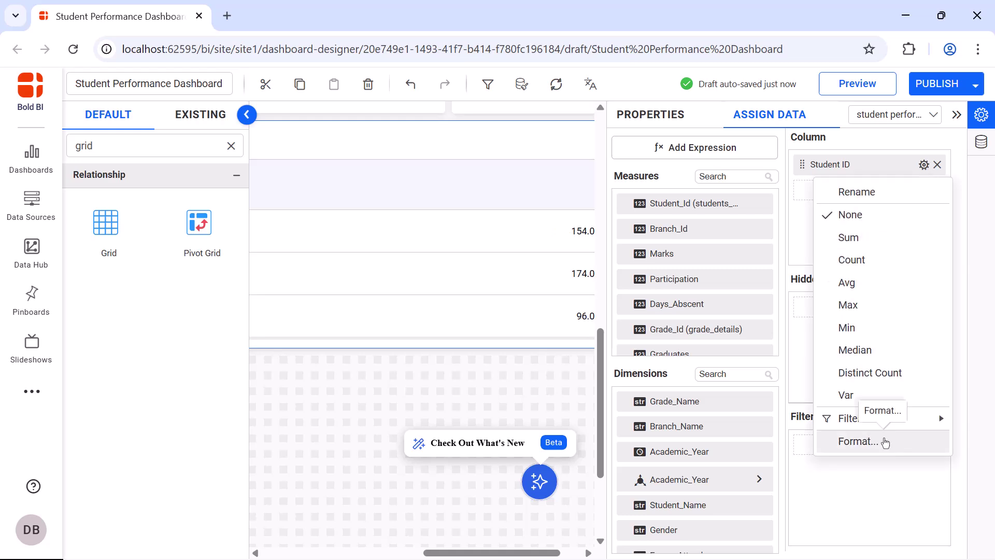
pyautogui.click(885, 441)
pyautogui.click(544, 273)
pyautogui.click(544, 274)
pyautogui.click(616, 468)
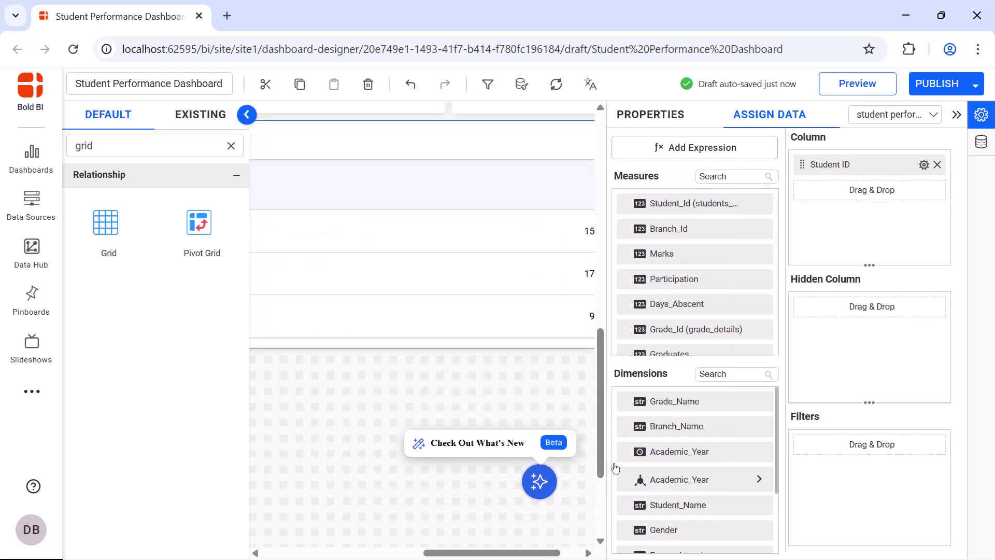
# Add the Student_Name dimension as a grid column and rename it "Student Name".
pyautogui.moveTo(669, 505); pyautogui.dragTo(871, 190)
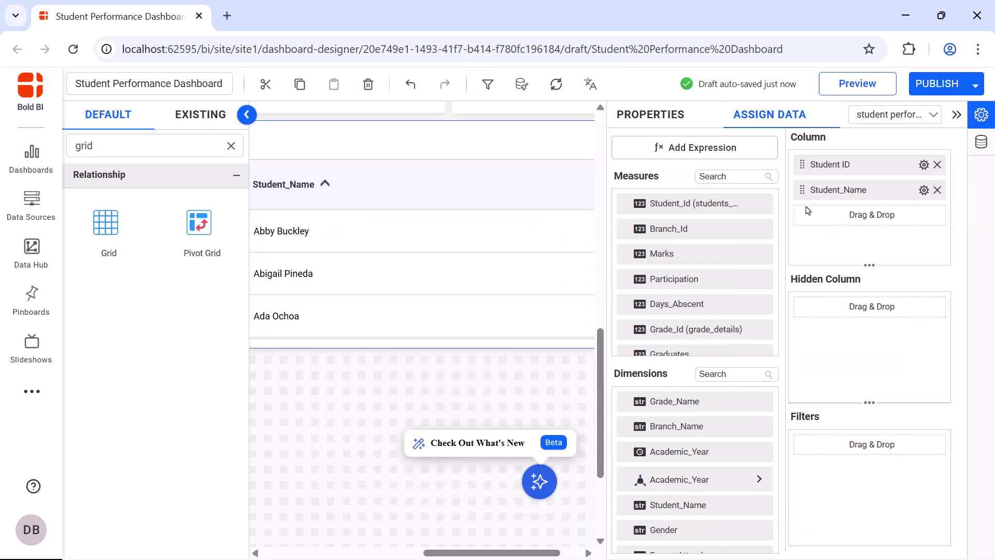
pyautogui.click(924, 190)
pyautogui.click(922, 216)
pyautogui.write('Student Name')
pyautogui.press('Return')
# Add the Gender and Grade_Name dimensions as grid columns and rename the latter "Grade Name".
pyautogui.moveTo(669, 530); pyautogui.dragTo(822, 236)
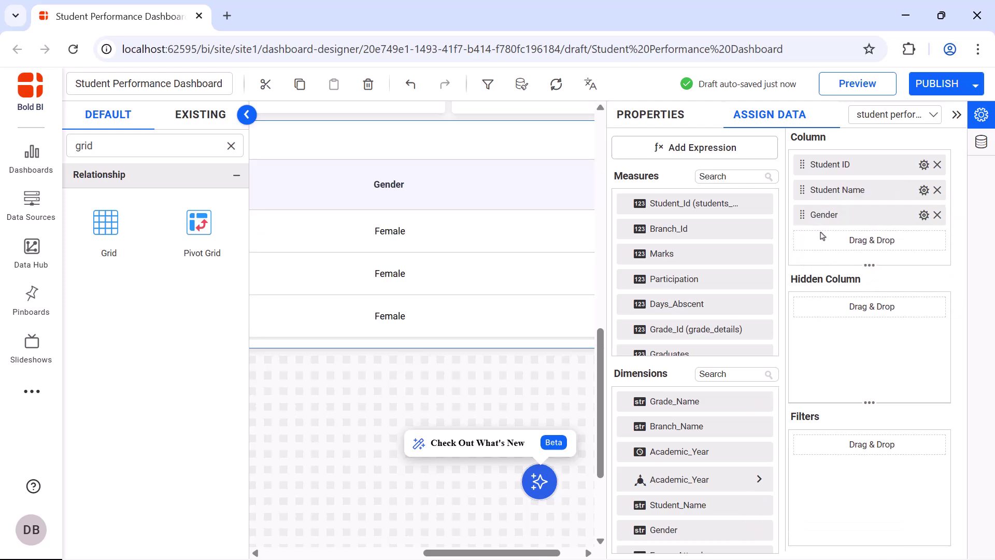
pyautogui.moveTo(674, 401); pyautogui.dragTo(850, 240)
pyautogui.click(924, 240)
pyautogui.click(920, 269)
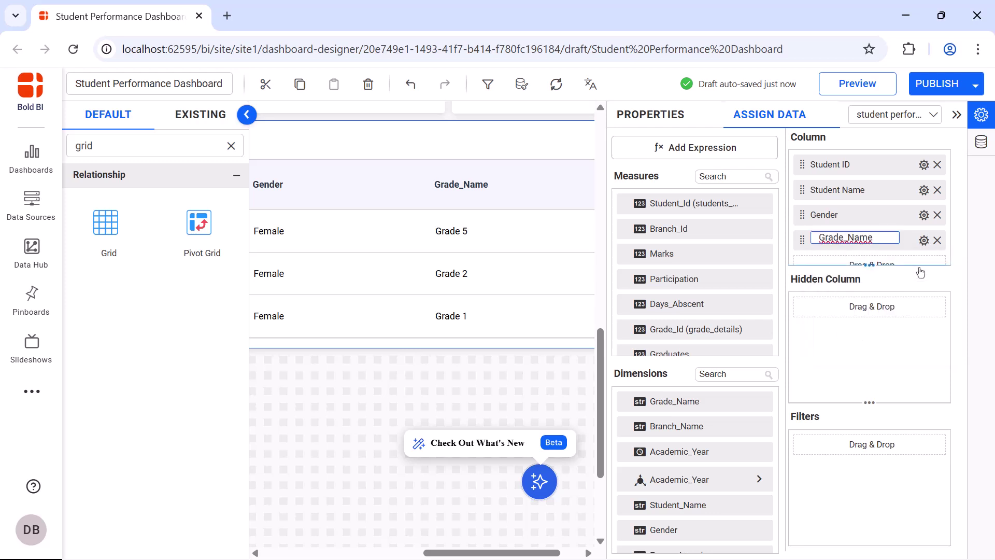
pyautogui.write('Grade Name')
pyautogui.press('Return')
# Add the Marks measure as a grid column, name it "Marks" and set its aggregation to average.
pyautogui.click(731, 176)
pyautogui.write('mar')
pyautogui.moveTo(668, 229); pyautogui.dragTo(832, 253)
pyautogui.click(924, 251)
pyautogui.click(918, 278)
pyautogui.write('Marks')
pyautogui.press('Return')
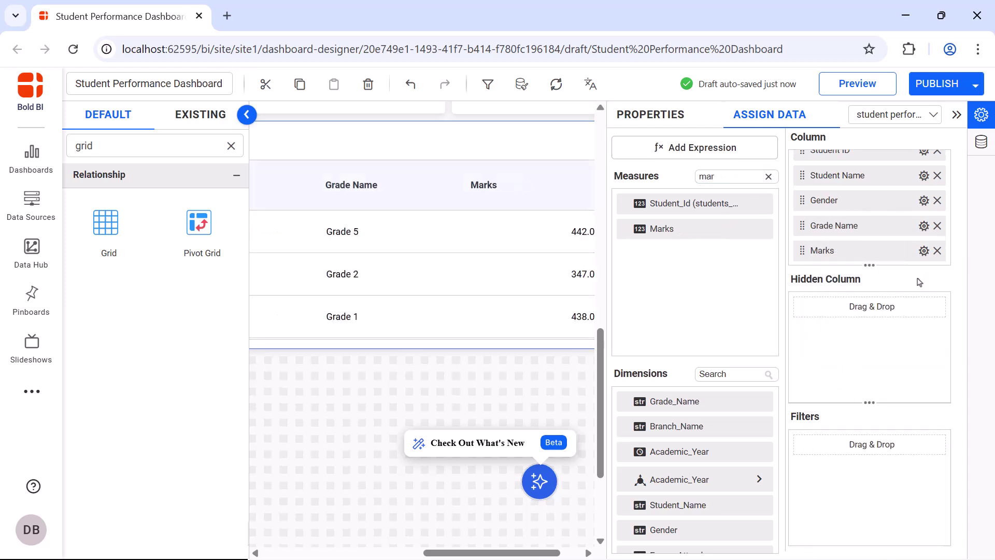
pyautogui.click(924, 251)
pyautogui.click(927, 384)
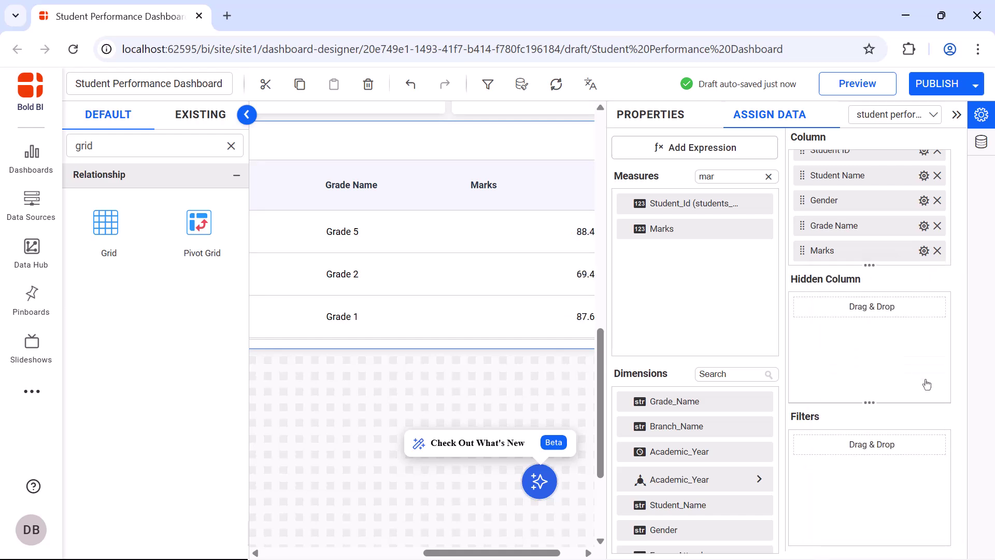
# Create a GPA expression nesting IFs on SUM([Marks])/500: >=0.90 gives 4, >0.85 3.7, >0.80 3.3, >0.75 2.9, <0.60 1, else 2.
pyautogui.click(731, 148)
pyautogui.click(228, 509)
pyautogui.doubleClick(493, 164)
pyautogui.write('GPA')
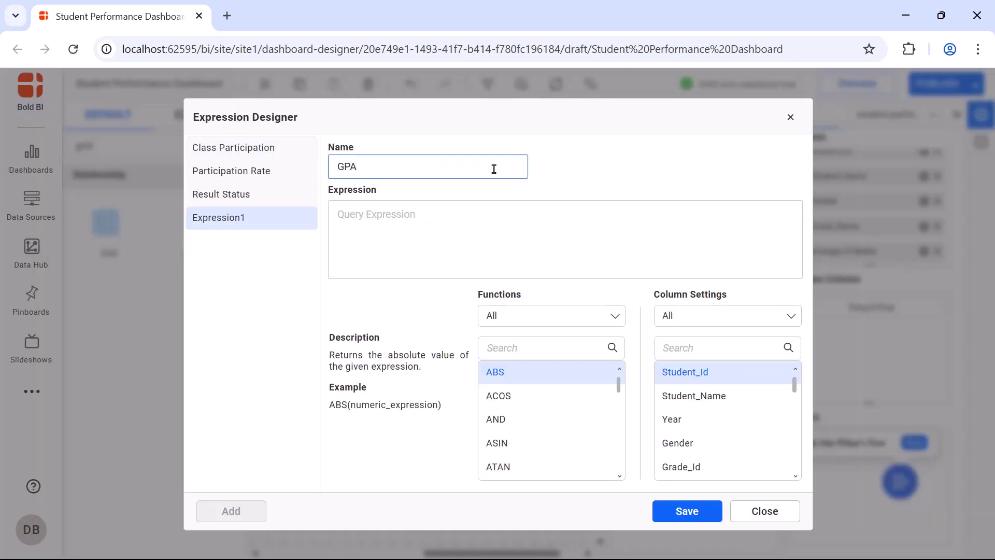
pyautogui.click(482, 211)
pyautogui.write('IF((SUM([Marks]) / 500) >=0.90,4 ,IF((SUM([Marks]) / 500) > 0.85, 3.7, IF((SUM([Marks]) / 500)> 0.80, 3.3, IF((SUM([Marks]) / 500) > 0.75, 2.9,  IF((SUM([Marks]) / 500) < 0.60, 1,2) ) ) ))')
pyautogui.click(687, 510)
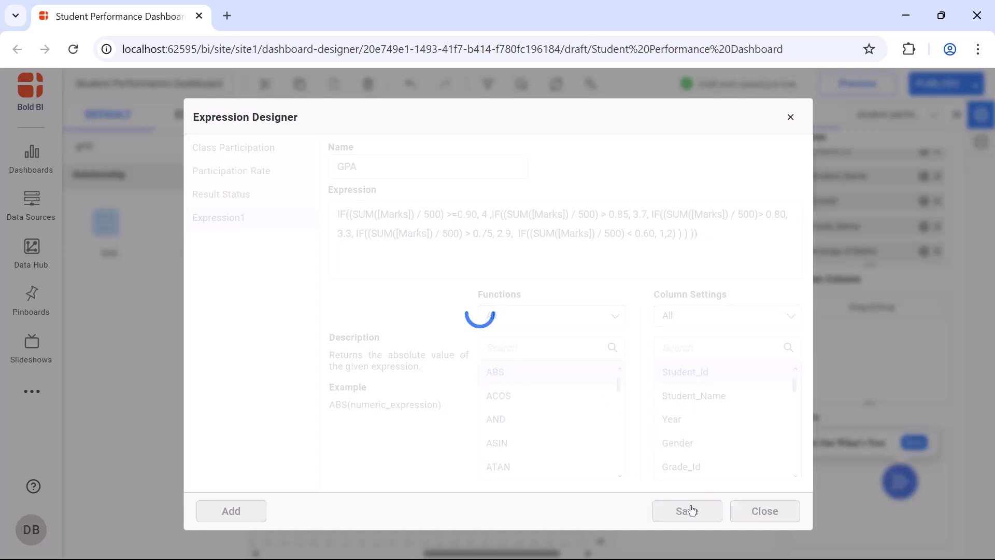
pyautogui.click(791, 116)
# Find the GPA expression among the measures and add it as a grid column after Marks.
pyautogui.click(729, 176)
pyautogui.write('gpa')
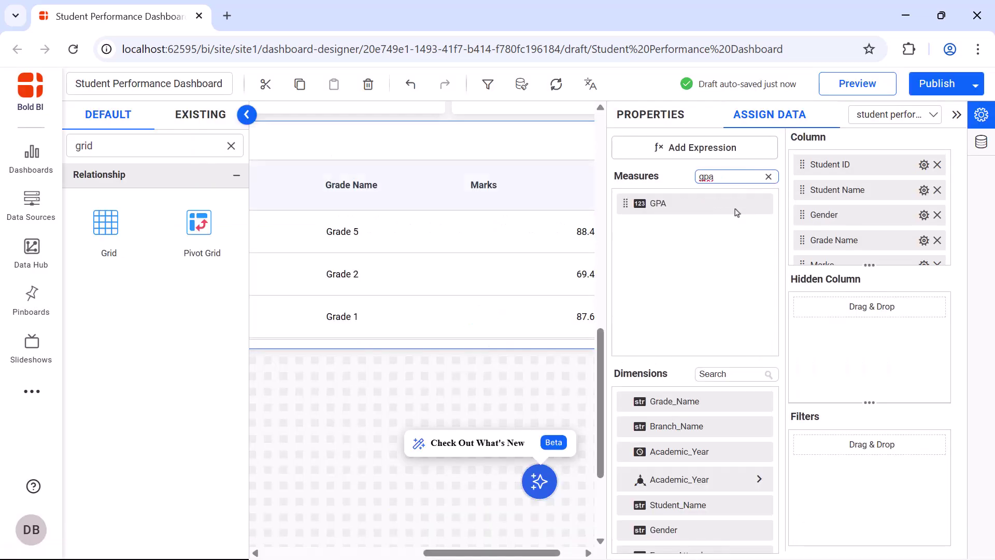
pyautogui.moveTo(666, 203); pyautogui.dragTo(797, 252)
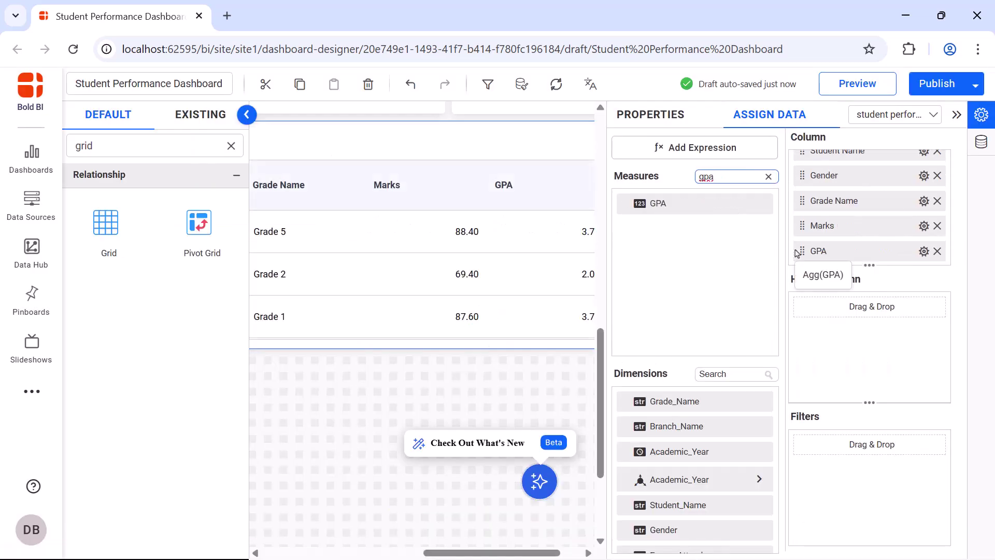
# Add the Participation Rate measure as a grid column and rename it "Class Participation Rate".
pyautogui.click(768, 176)
pyautogui.write('par')
pyautogui.moveTo(726, 280); pyautogui.dragTo(816, 251)
pyautogui.doubleClick(817, 251)
pyautogui.press('BackSpace')
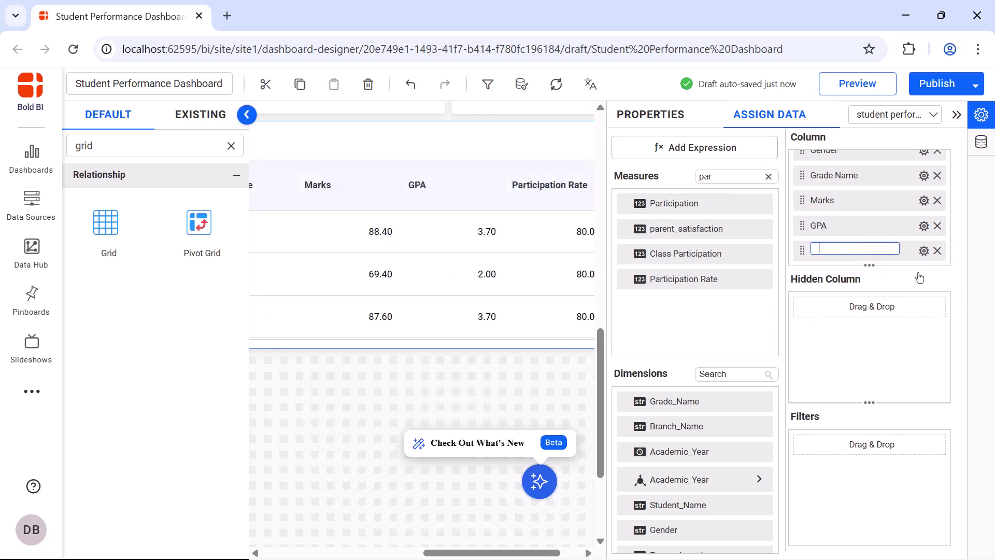
pyautogui.write('Class Participation Rate')
pyautogui.press('Return')
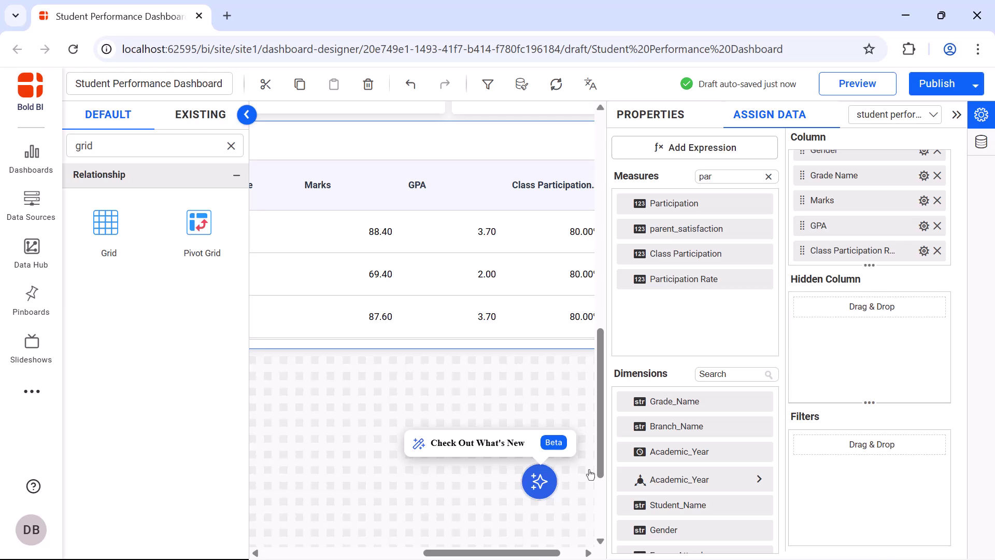
# Add the Days_Abscent measure as a grid column and rename it "Days Absent".
pyautogui.click(768, 177)
pyautogui.write('da')
pyautogui.moveTo(729, 203); pyautogui.dragTo(801, 259)
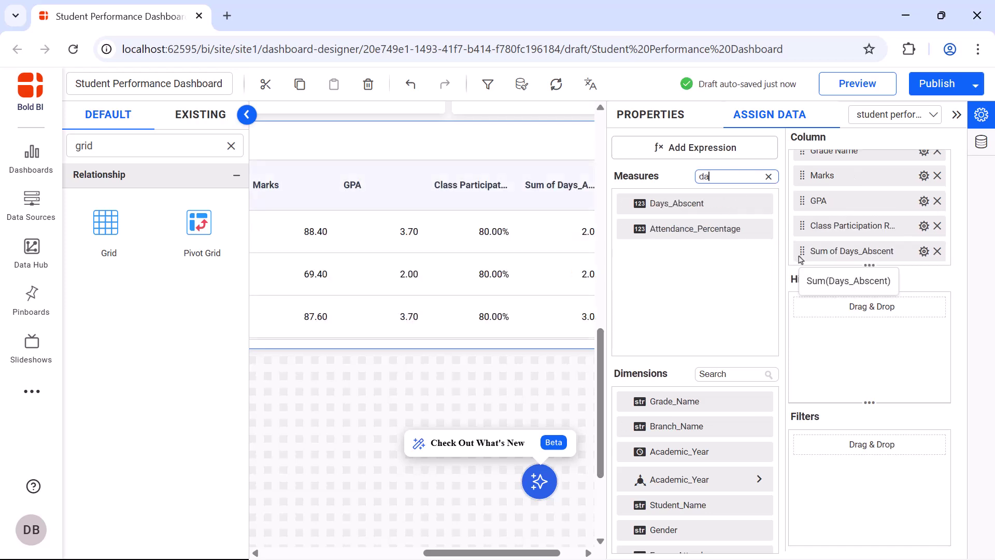
pyautogui.click(924, 251)
pyautogui.click(909, 280)
pyautogui.press('BackSpace')
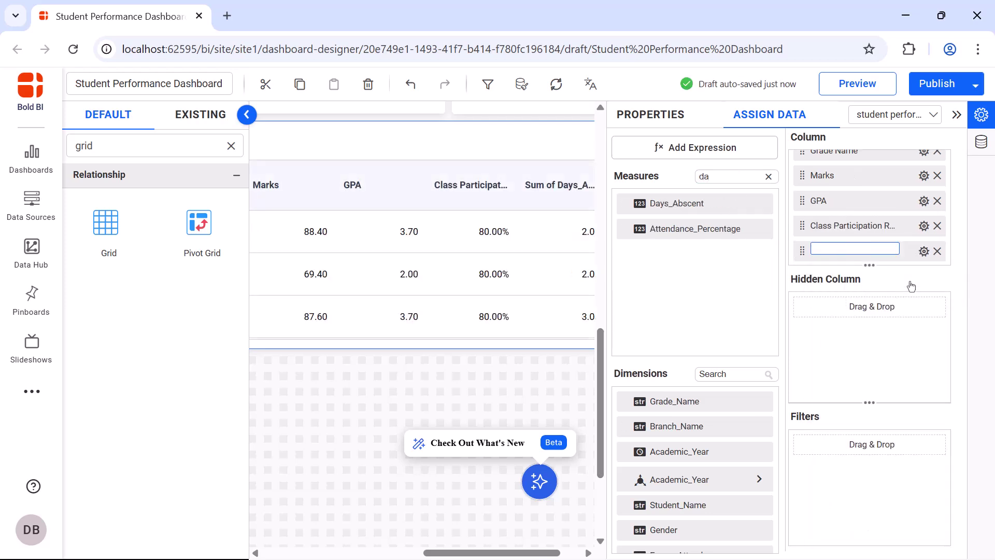
pyautogui.write('Days Absent')
pyautogui.press('Return')
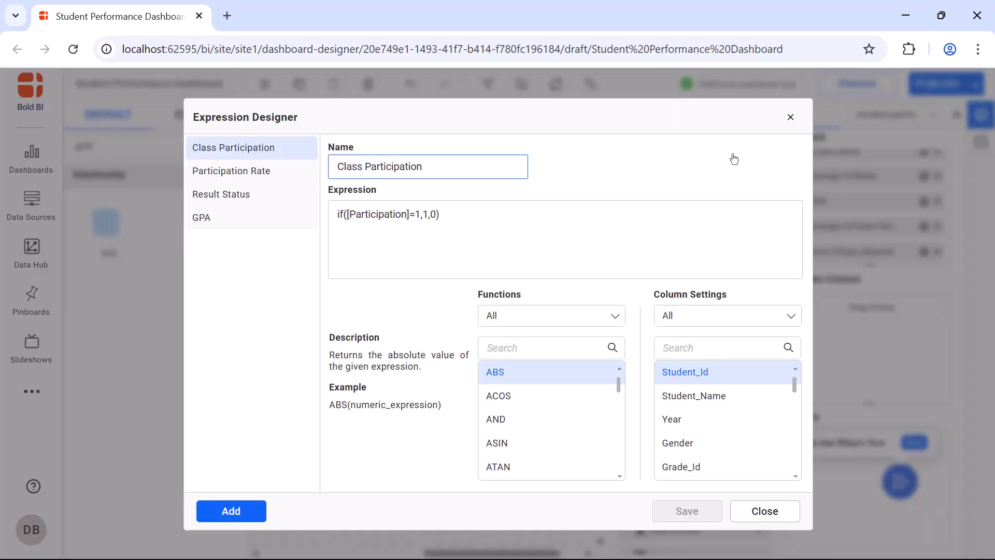
# Create and save an expression named "Attendance Rate" with the formula 100-((SUM([Days_Abscent])/30)*100).
pyautogui.click(204, 509)
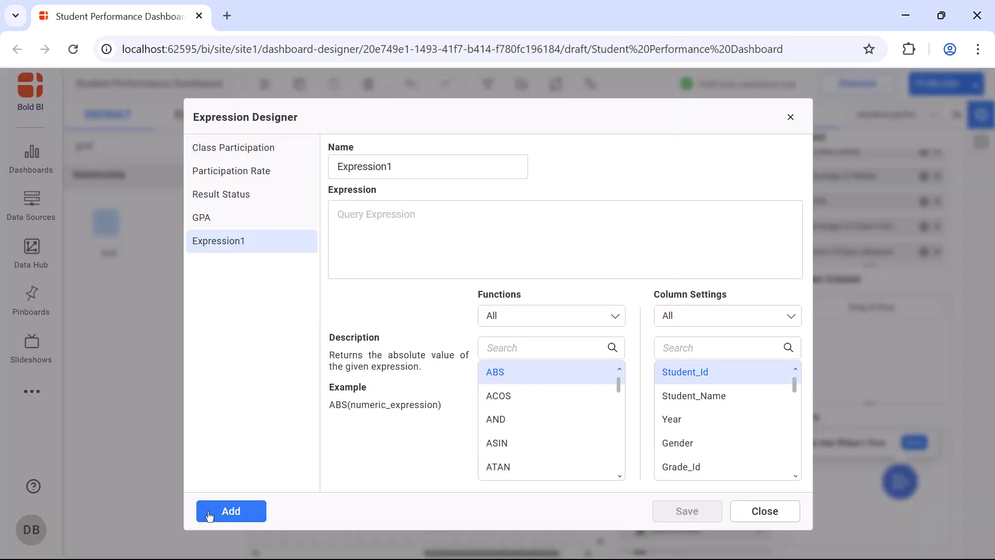
pyautogui.doubleClick(446, 166)
pyautogui.write('Attendance Rate')
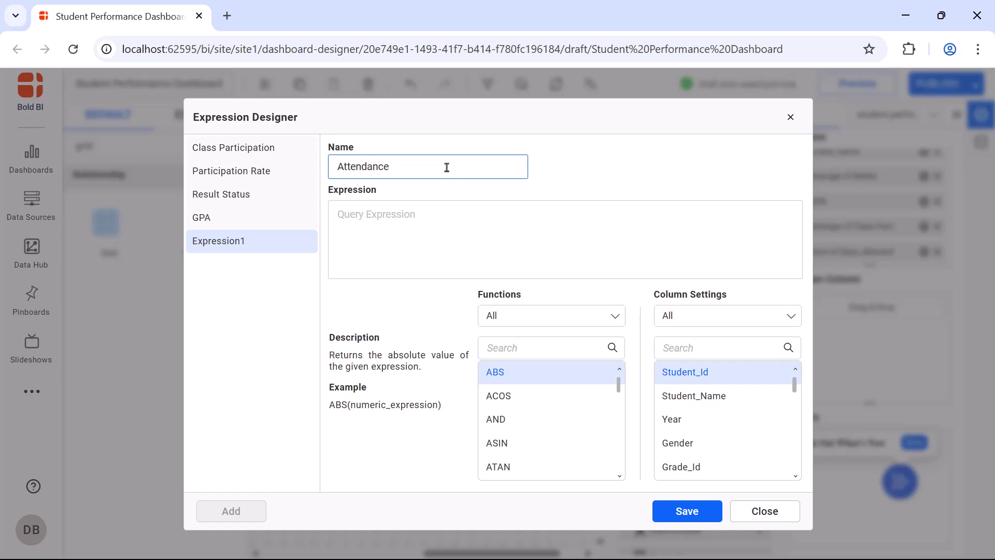
pyautogui.click(440, 214)
pyautogui.write('100-((SUM([Days_Absent])/30)*100)')
pyautogui.click(688, 511)
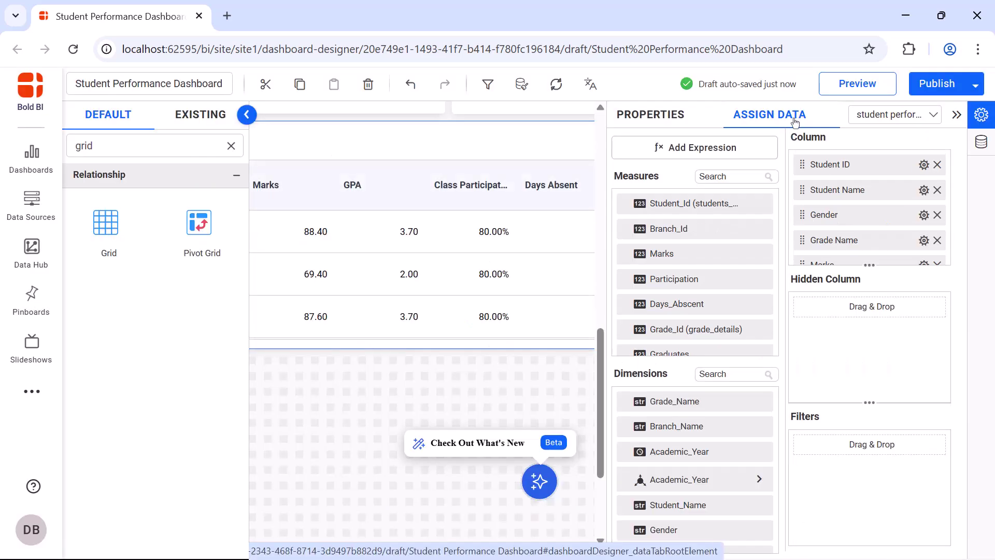
# Find the Attendance Rate expression among the measures and add it as the grid's last column.
pyautogui.click(728, 176)
pyautogui.write('att')
pyautogui.moveTo(726, 231); pyautogui.dragTo(802, 245)
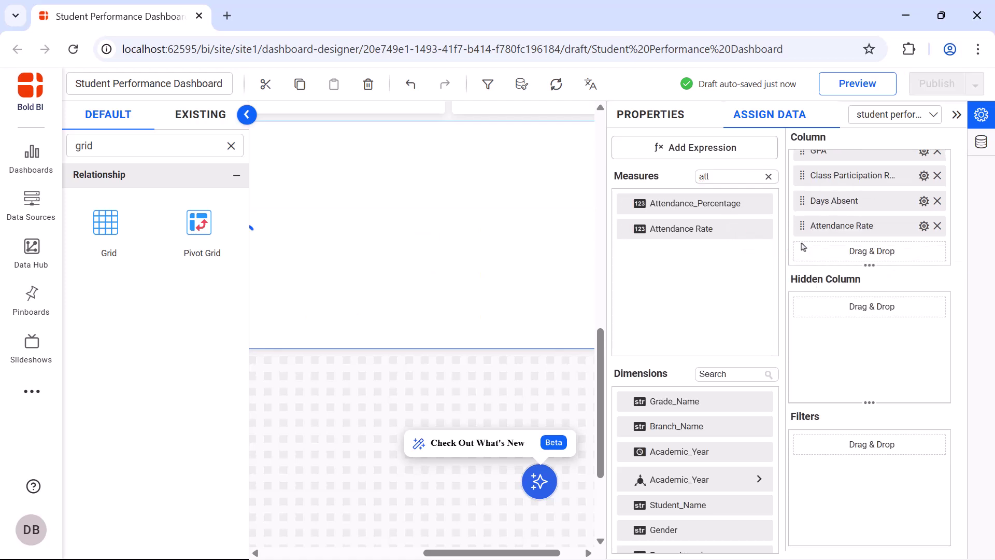
# Enable Fit To Content, Vertical Grid Lines and Allow Cell Selection in the grid's basic settings.
pyautogui.click(650, 116)
pyautogui.scroll(-5, 773, 287)
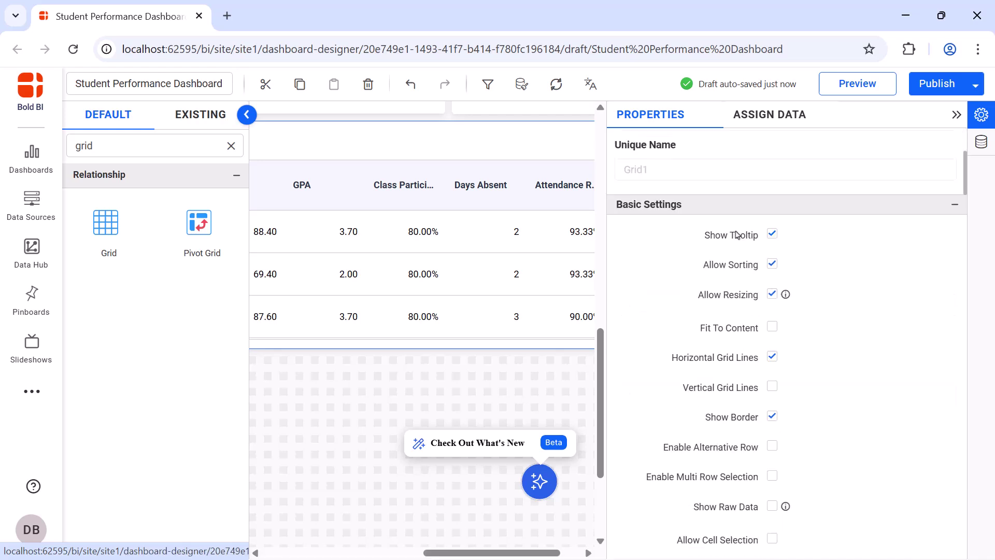
pyautogui.click(772, 283)
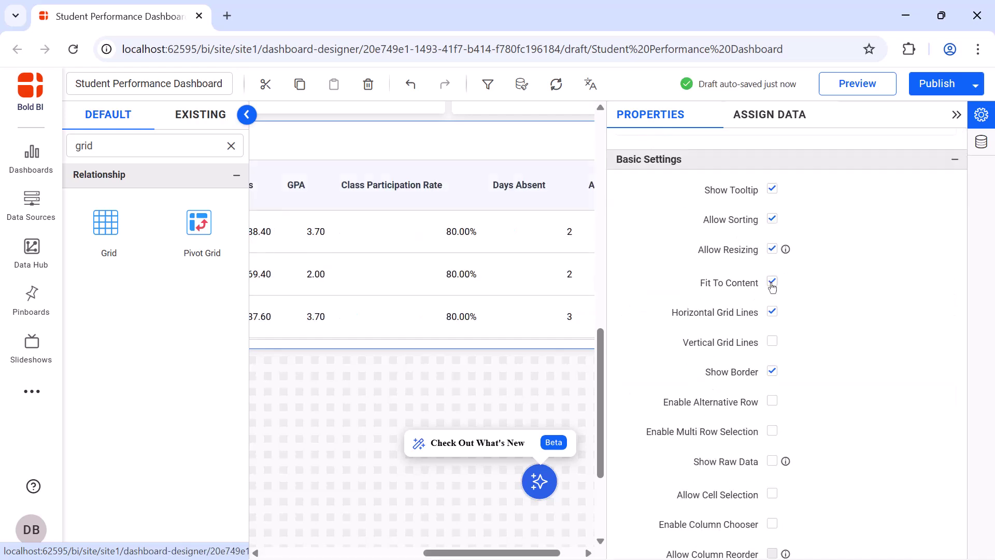
pyautogui.click(773, 342)
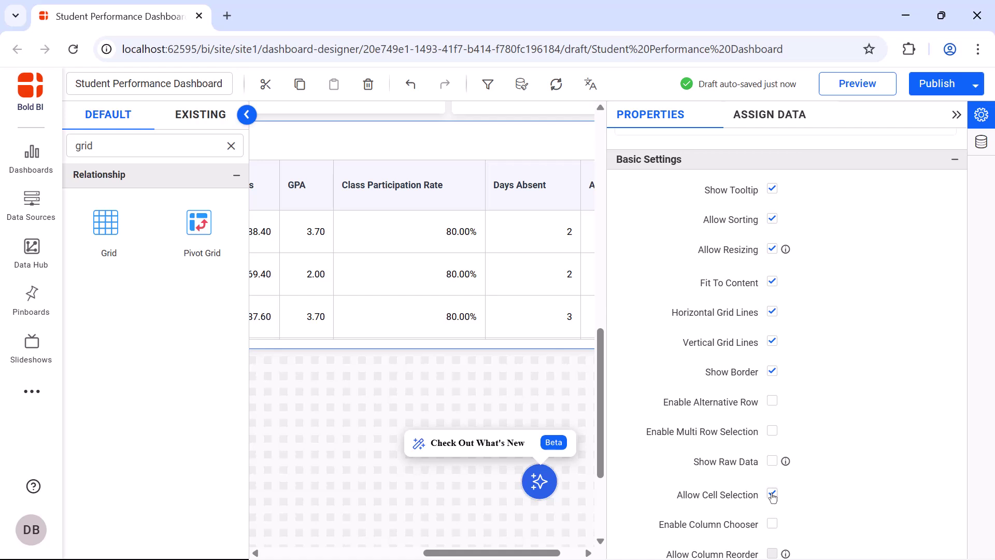
# Enable the grid's summary row and add an Average summary titled "Average Attendance" for the Attendance Rate column.
pyautogui.scroll(-3, 773, 496)
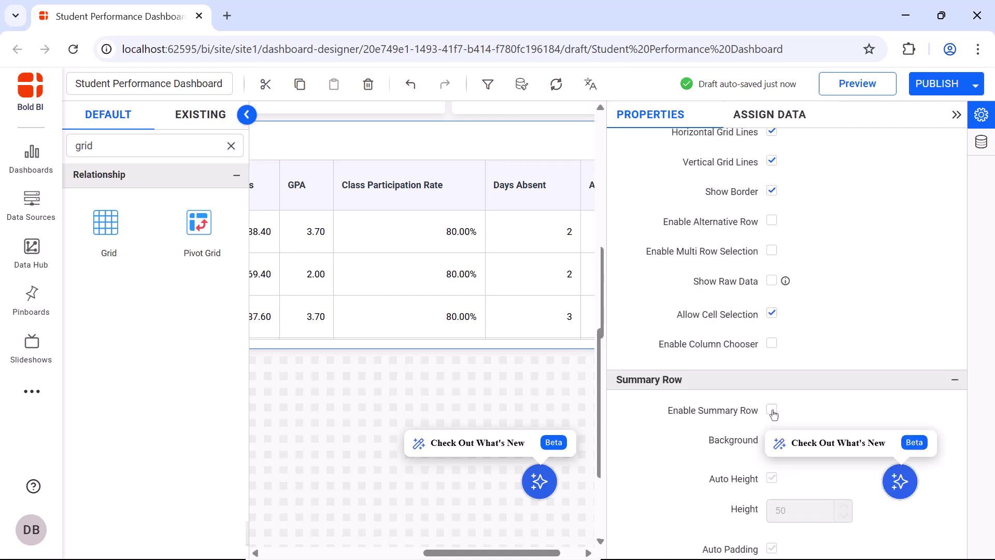
pyautogui.click(772, 411)
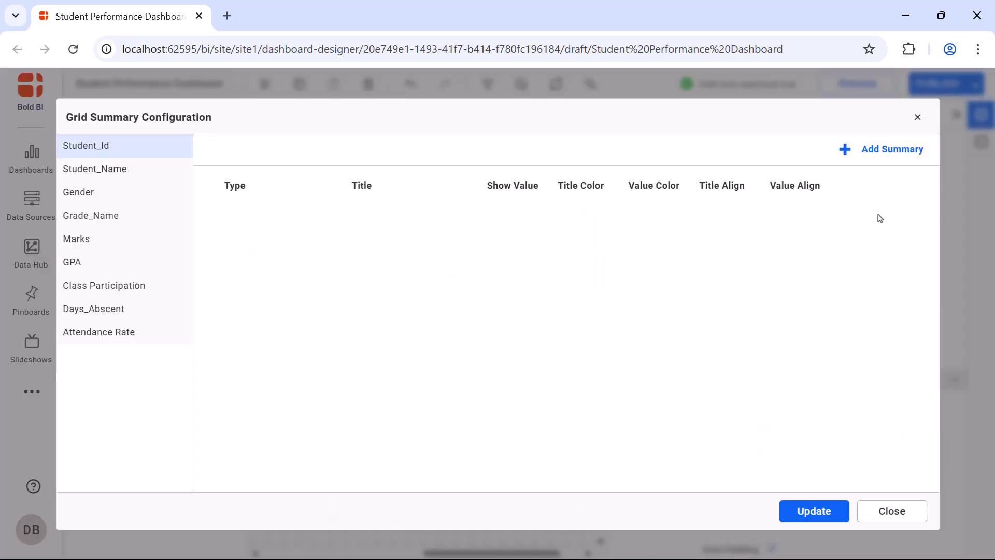
pyautogui.click(133, 331)
pyautogui.click(844, 148)
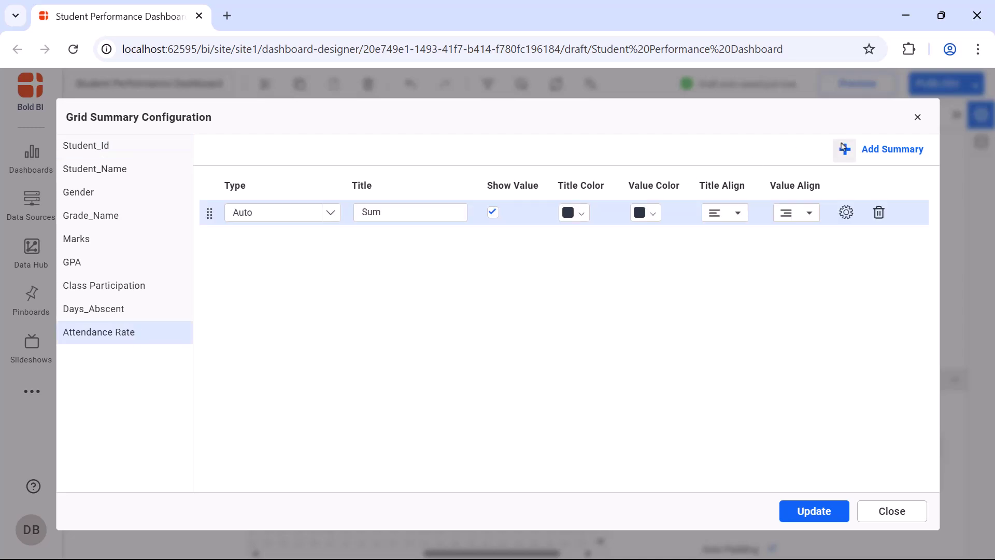
pyautogui.click(330, 213)
pyautogui.click(322, 289)
pyautogui.click(448, 214)
pyautogui.write('Attendance')
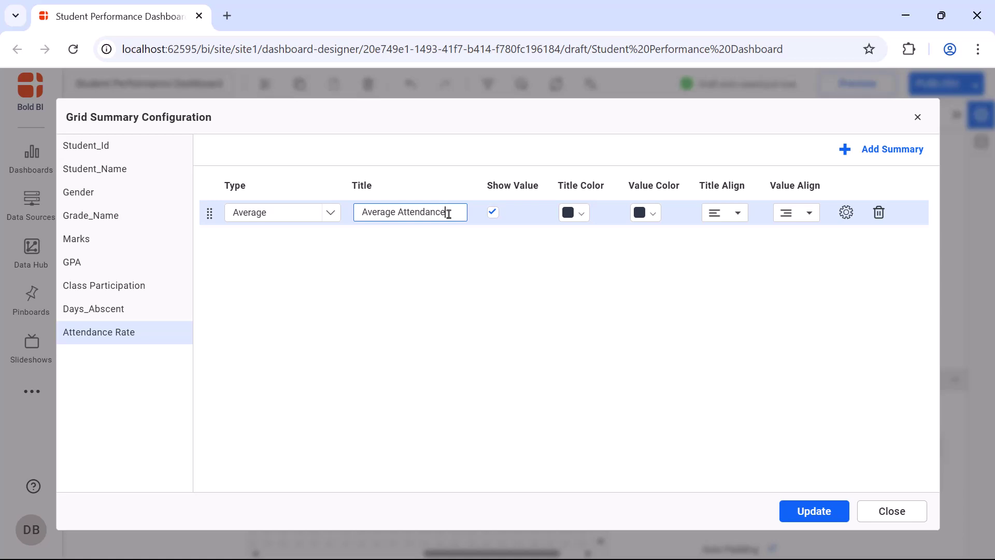
pyautogui.click(802, 505)
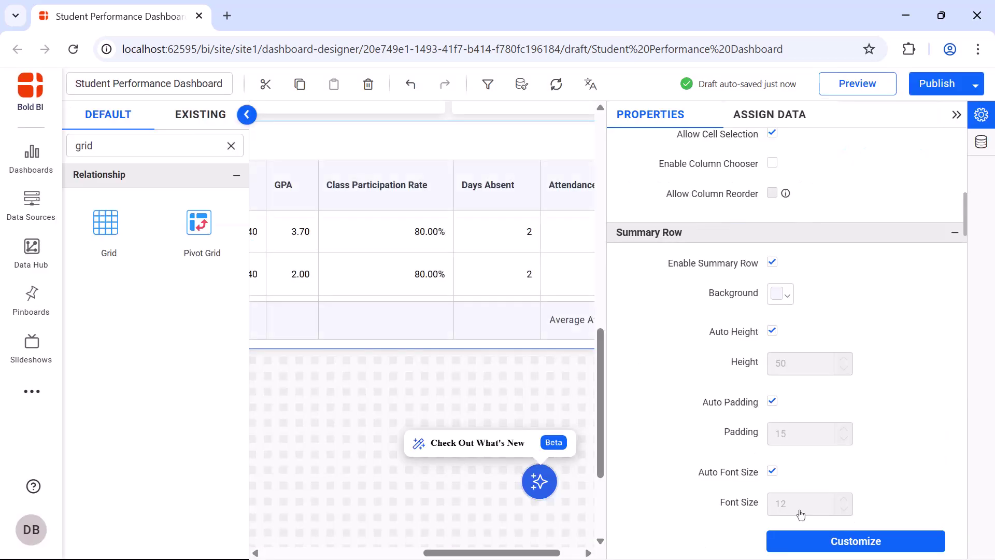
# Set the padding in the grid's header settings to 13.
pyautogui.scroll(-9, 801, 514)
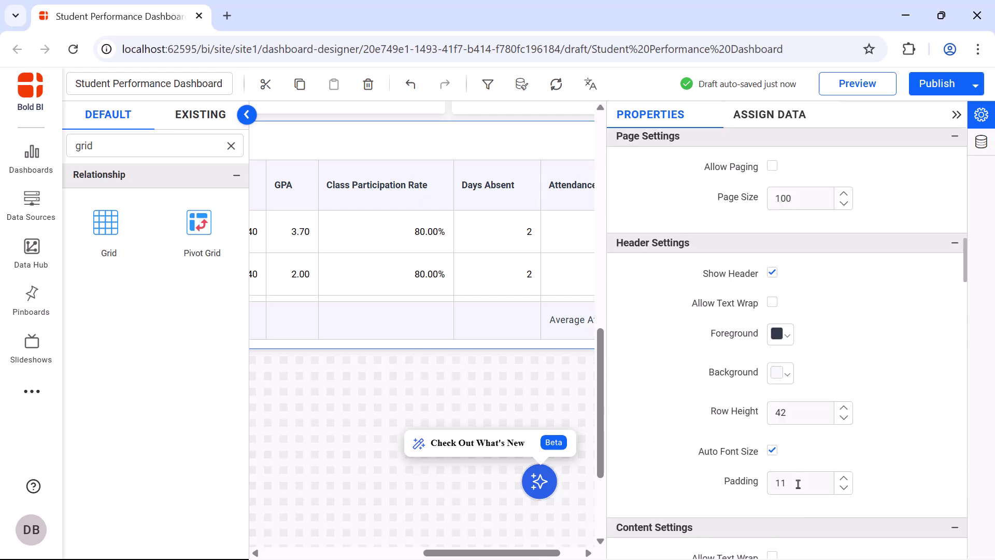
pyautogui.doubleClick(798, 484)
pyautogui.write('13')
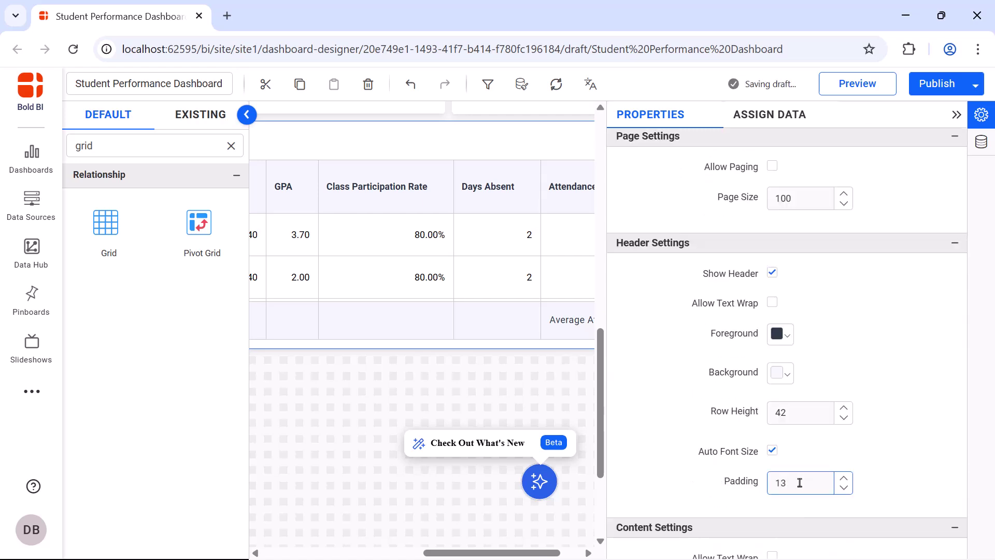
# Open the advanced formatting settings for the grid's Marks(AVG) column and set the color type to Rule.
pyautogui.scroll(-10, 796, 506)
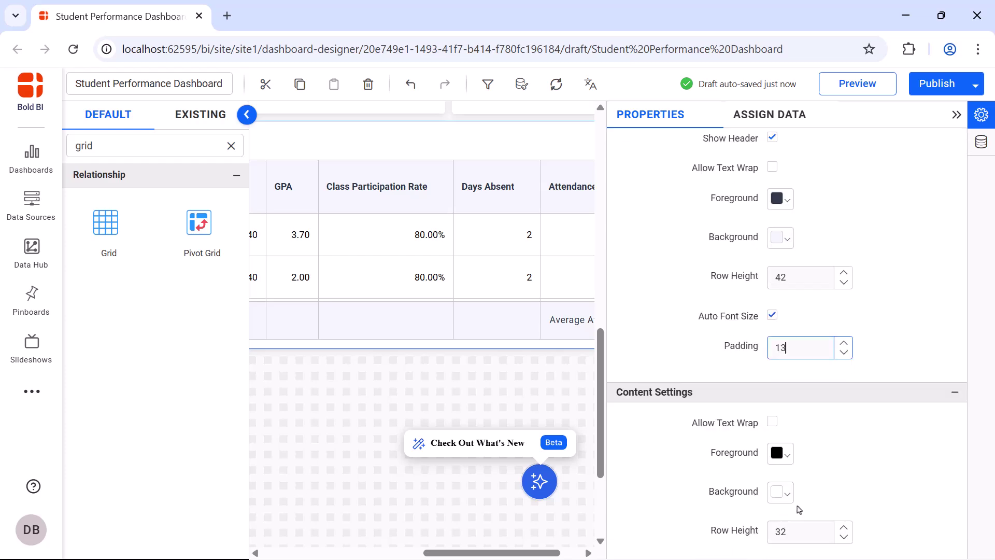
pyautogui.scroll(-2, 658, 449)
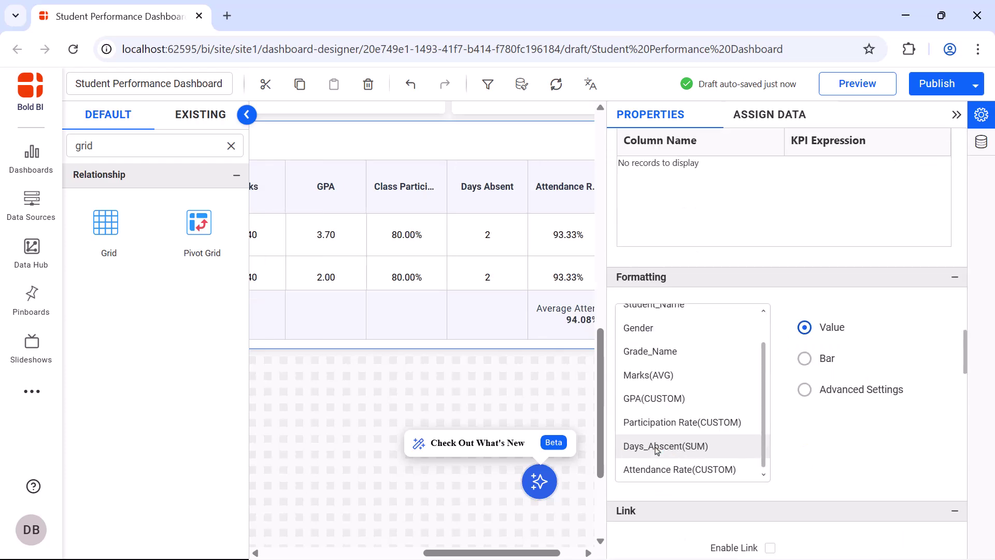
pyautogui.click(651, 375)
pyautogui.click(805, 390)
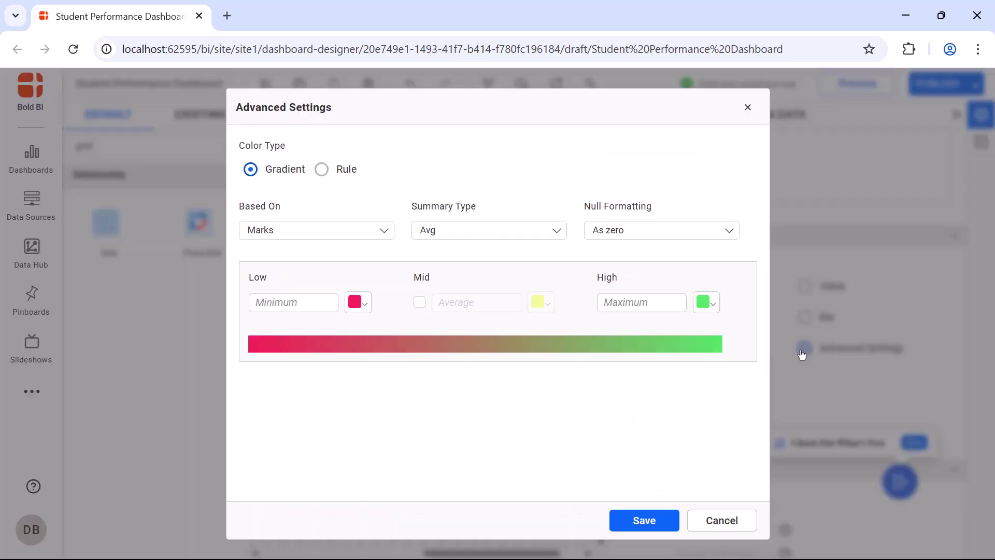
pyautogui.click(322, 171)
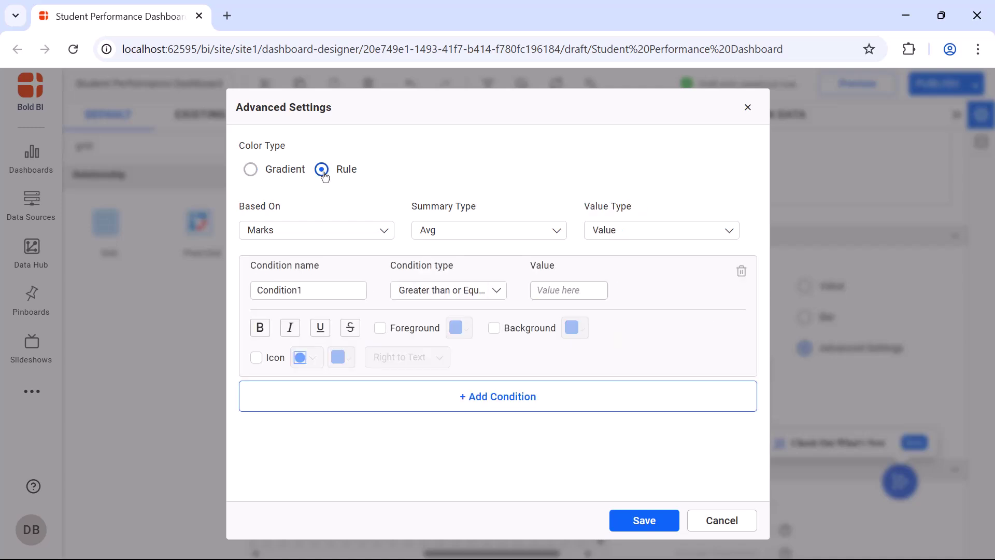
# Set Condition1 to Less than or Equal to 40 with bold text and a light red foreground.
pyautogui.click(481, 290)
pyautogui.click(465, 390)
pyautogui.click(544, 290)
pyautogui.write('40')
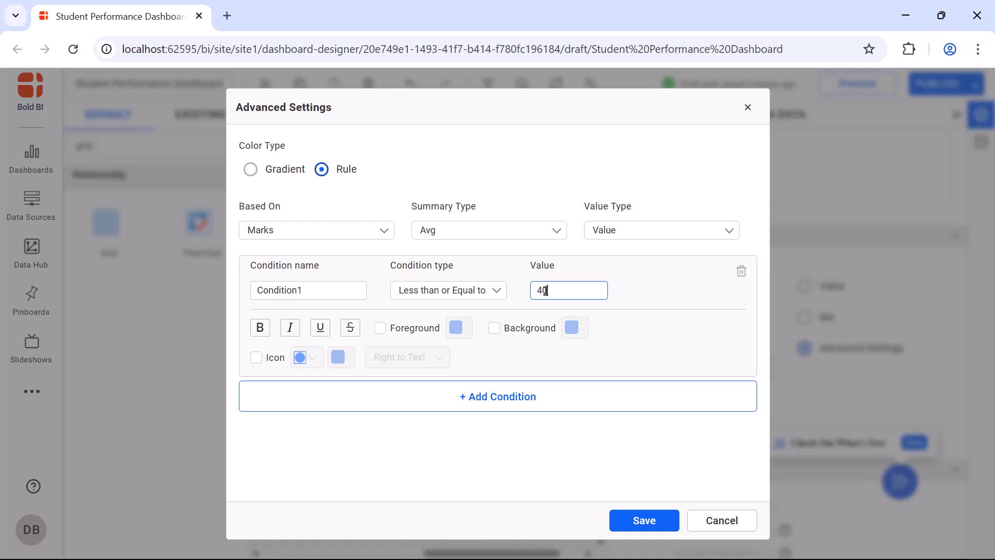
pyautogui.click(261, 327)
pyautogui.click(380, 328)
pyautogui.click(459, 327)
pyautogui.click(602, 219)
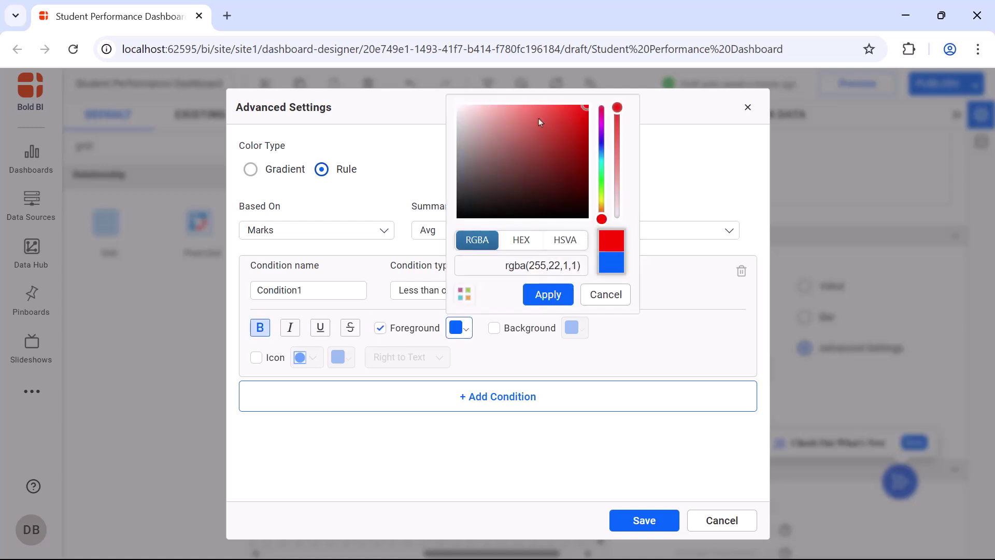
pyautogui.click(534, 116)
pyautogui.click(544, 294)
# Add a second Marks condition, Greater than or Equal to 80, with bold text and a light green foreground.
pyautogui.click(542, 396)
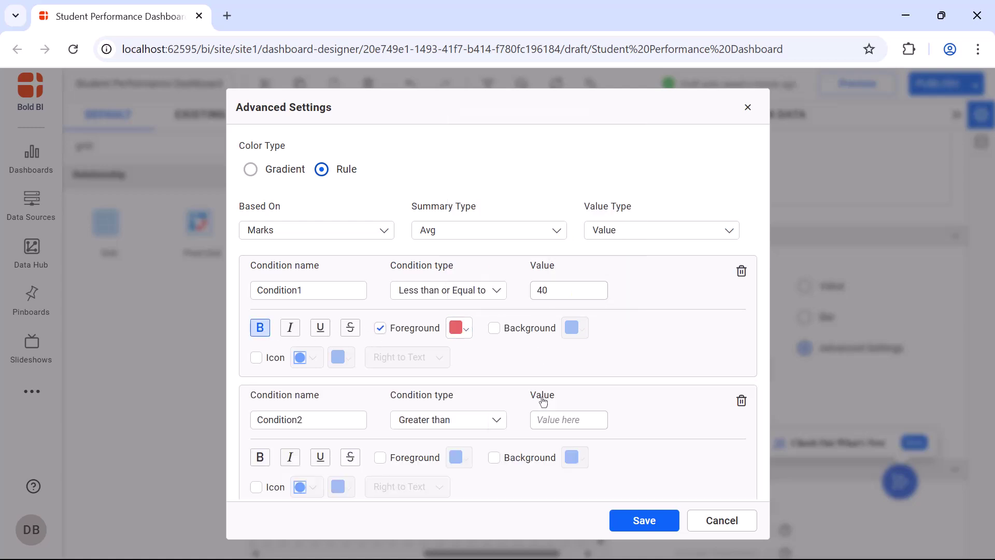
pyautogui.click(492, 421)
pyautogui.click(478, 470)
pyautogui.click(562, 419)
pyautogui.write('80')
pyautogui.click(260, 456)
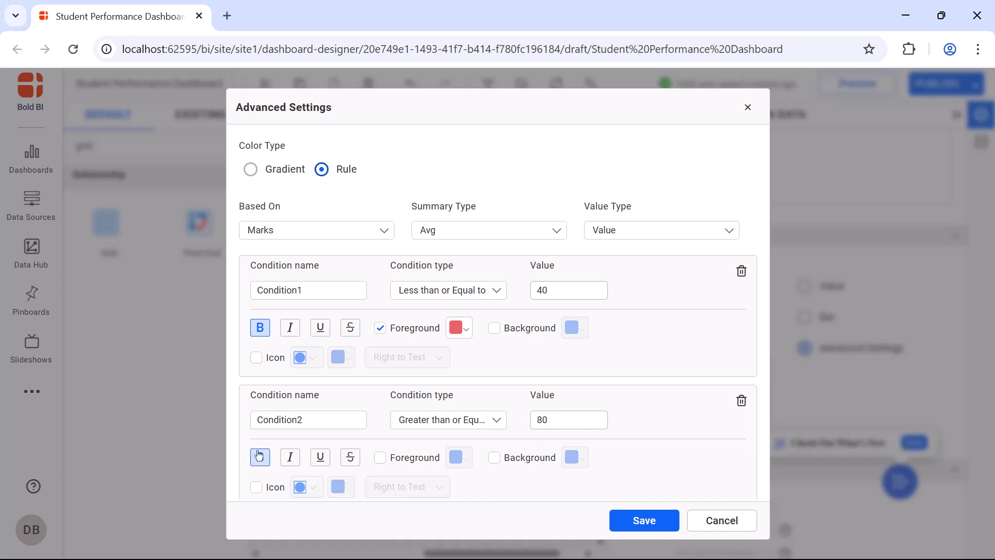
pyautogui.click(380, 458)
pyautogui.click(458, 457)
pyautogui.click(601, 309)
pyautogui.click(555, 246)
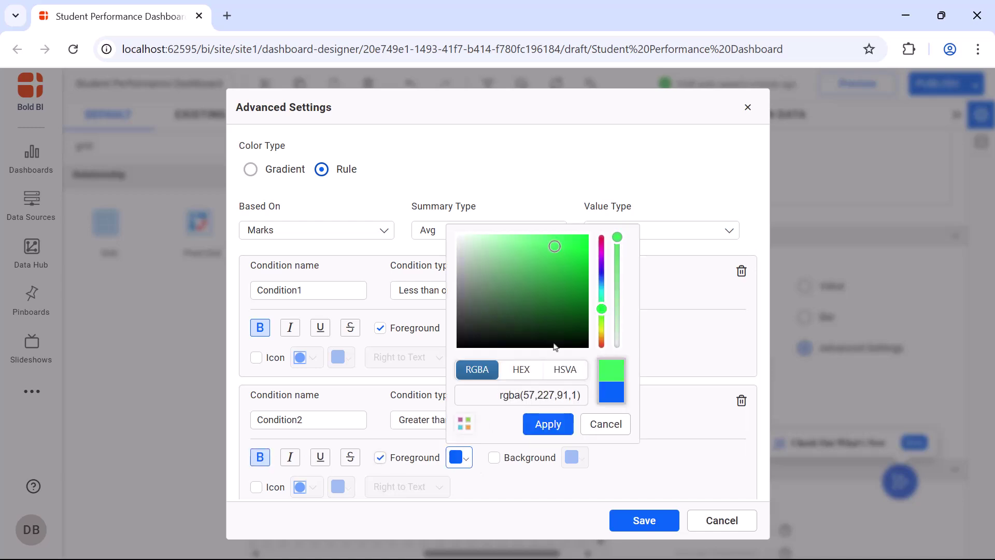
pyautogui.click(548, 424)
# Add a third Marks condition of type Between, ranging from 41 to 79.
pyautogui.scroll(-2, 531, 475)
pyautogui.click(530, 475)
pyautogui.click(500, 374)
pyautogui.click(458, 463)
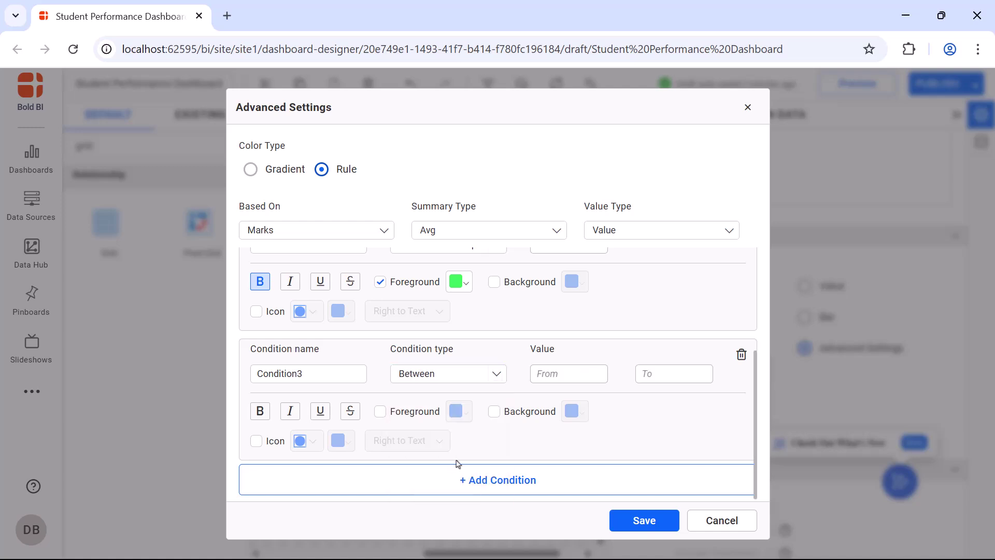
pyautogui.click(572, 372)
pyautogui.write('41')
pyautogui.click(646, 372)
pyautogui.write('79')
# Give Condition3 bold text and an amber foreground, and save the Marks formatting rules.
pyautogui.click(260, 411)
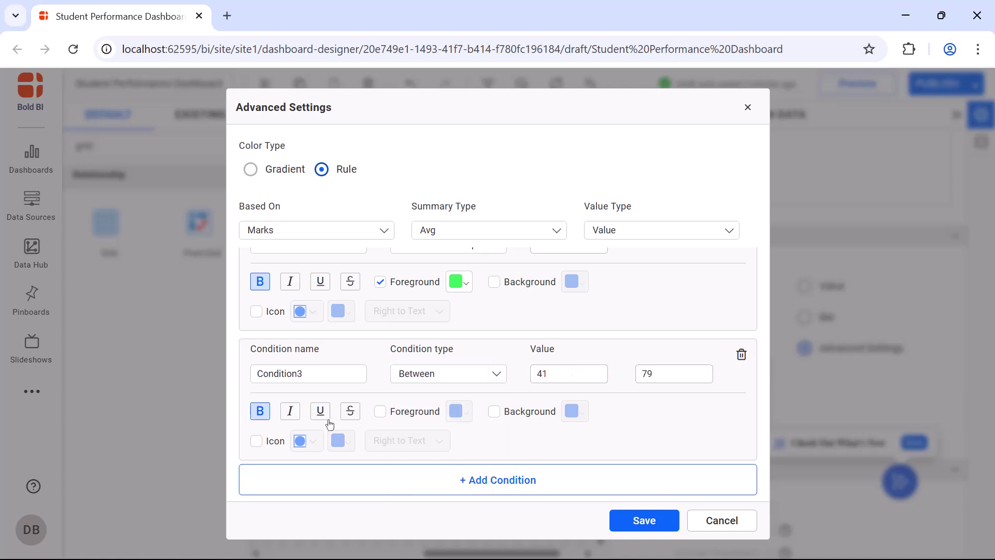
pyautogui.click(380, 411)
pyautogui.click(459, 411)
pyautogui.click(602, 293)
pyautogui.moveTo(564, 219); pyautogui.dragTo(554, 199)
pyautogui.click(548, 378)
pyautogui.click(644, 520)
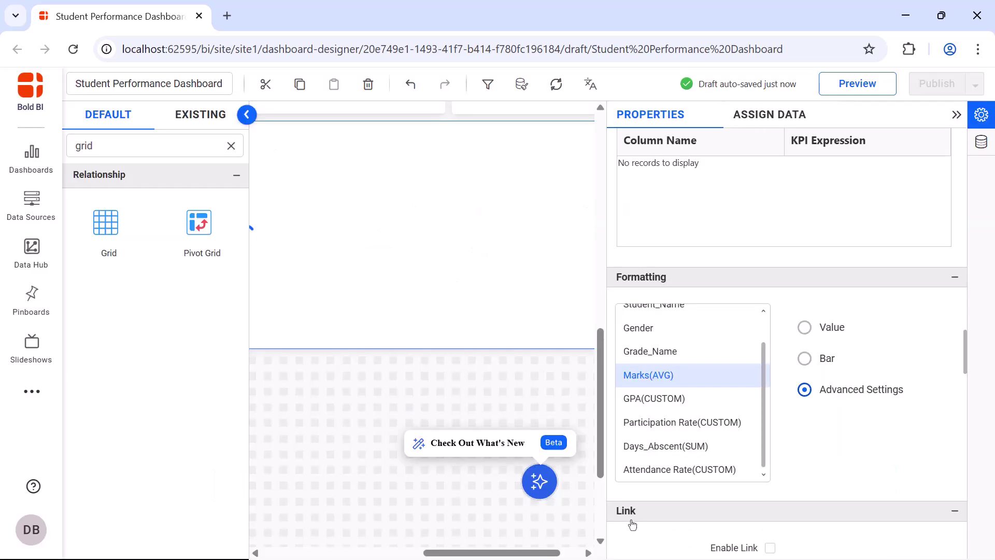
# Disable Title Auto Font Size in the grid's container appearance and set the title font size to 16.
pyautogui.scroll(-10, 635, 523)
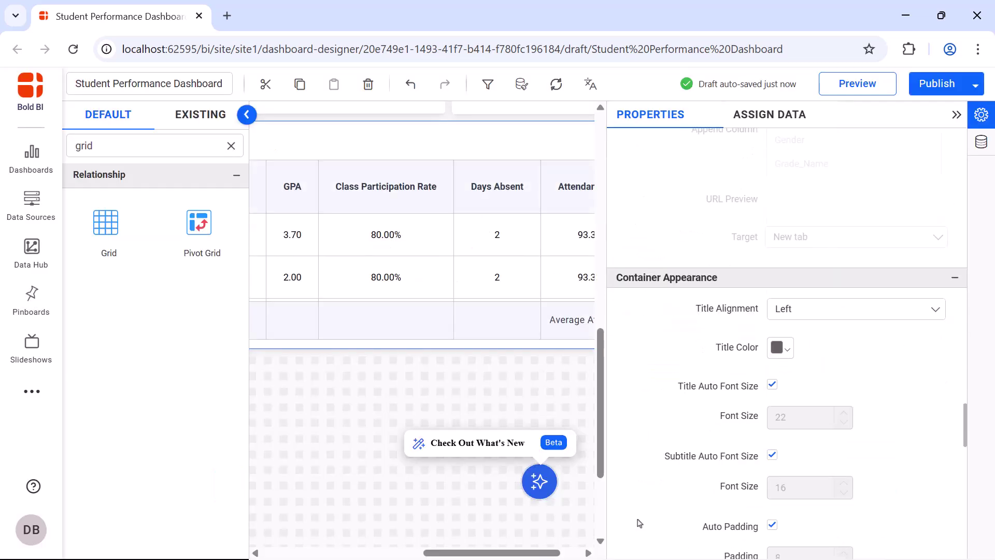
pyautogui.click(770, 295)
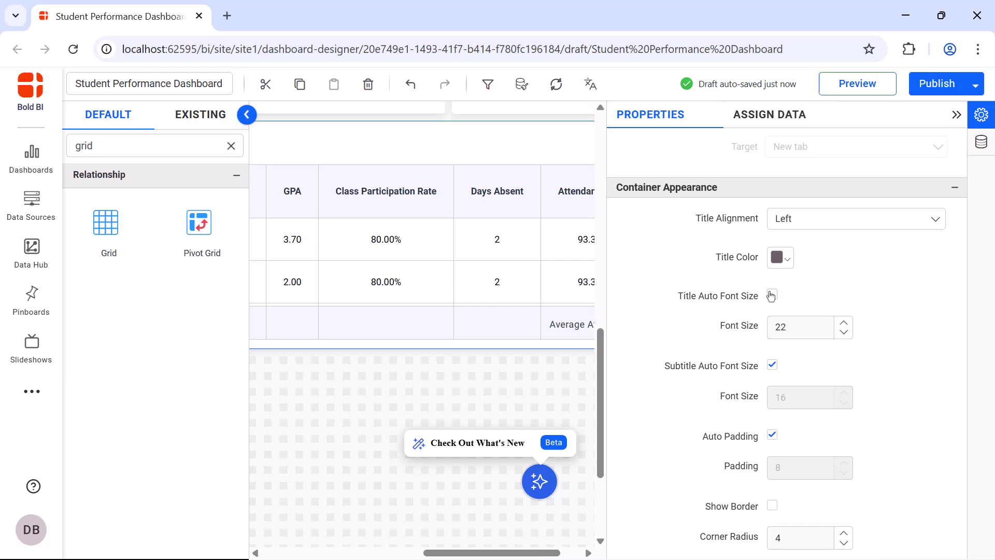
pyautogui.doubleClick(788, 327)
pyautogui.write('16')
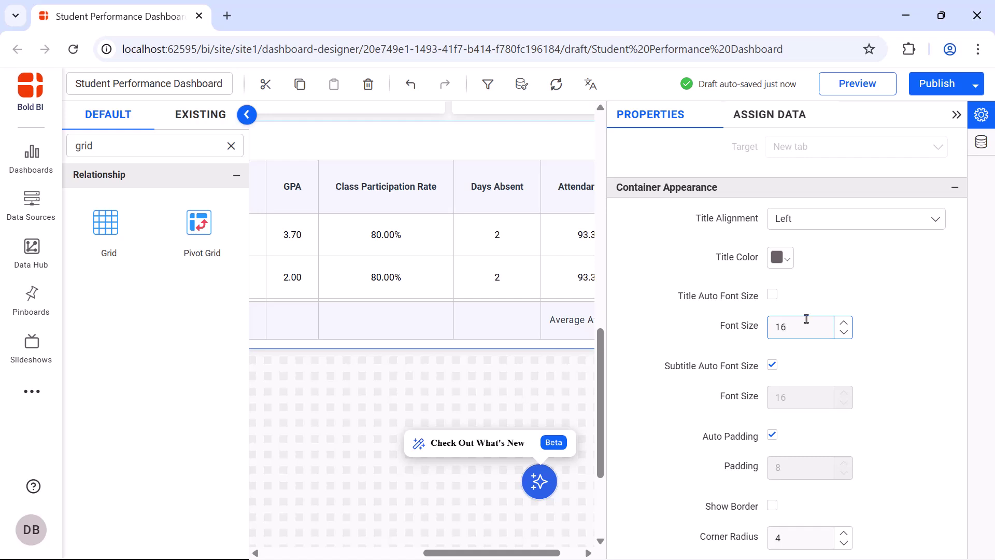
# Hide the grid's properties, preview the complete dashboard, and return to the designer.
pyautogui.click(957, 115)
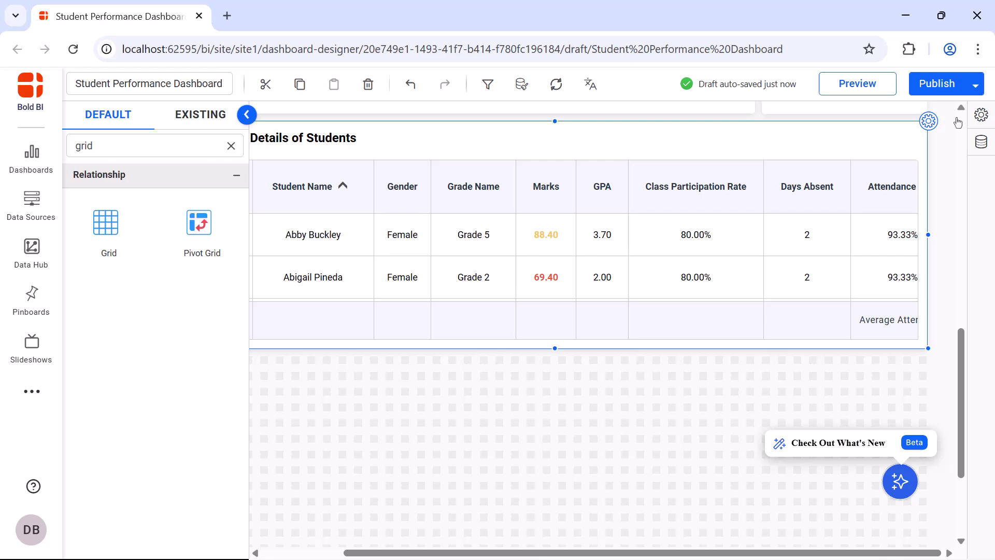
pyautogui.click(894, 93)
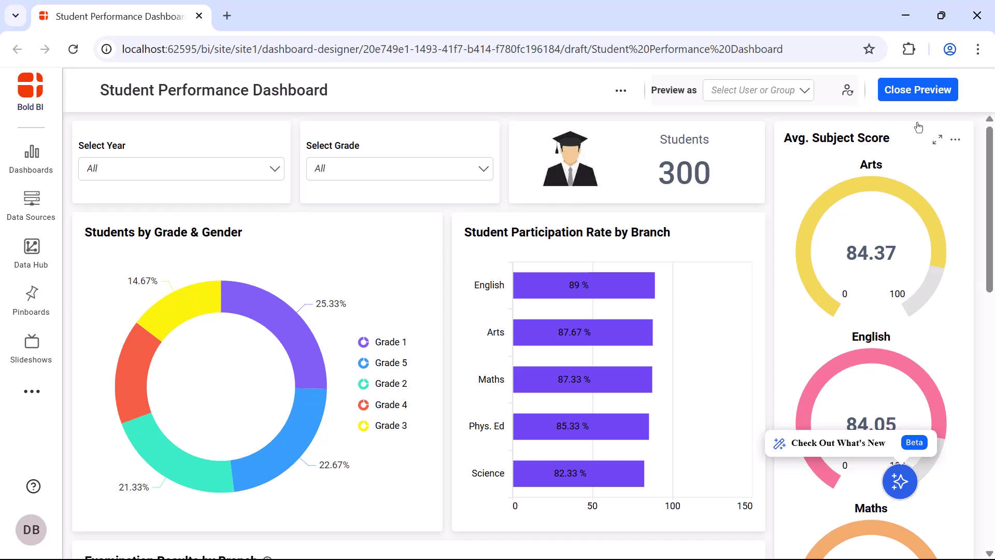
pyautogui.click(924, 92)
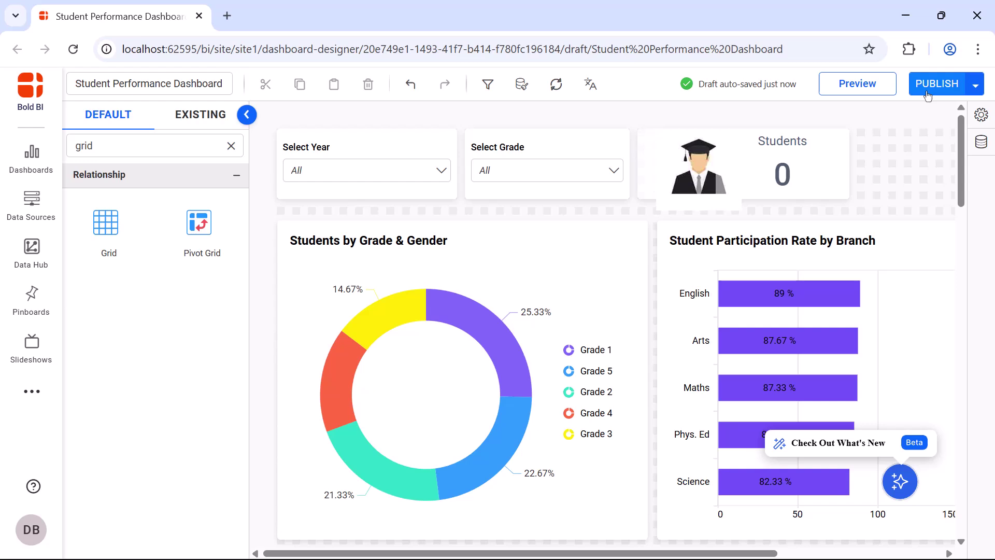
# Publish the dashboard as "Student Performance Dashboard" in the Getting Started Tutorial category and open the published version.
pyautogui.click(934, 86)
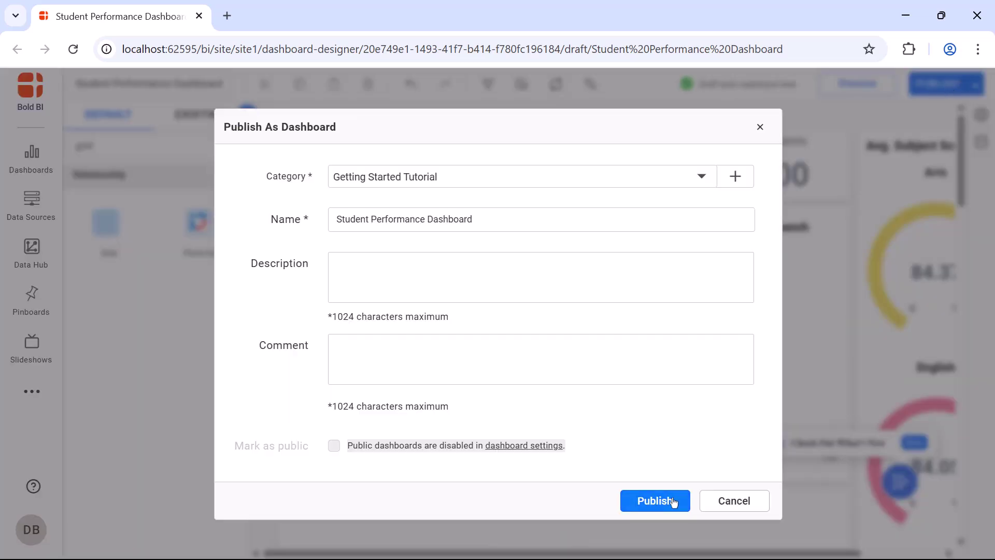
pyautogui.click(656, 501)
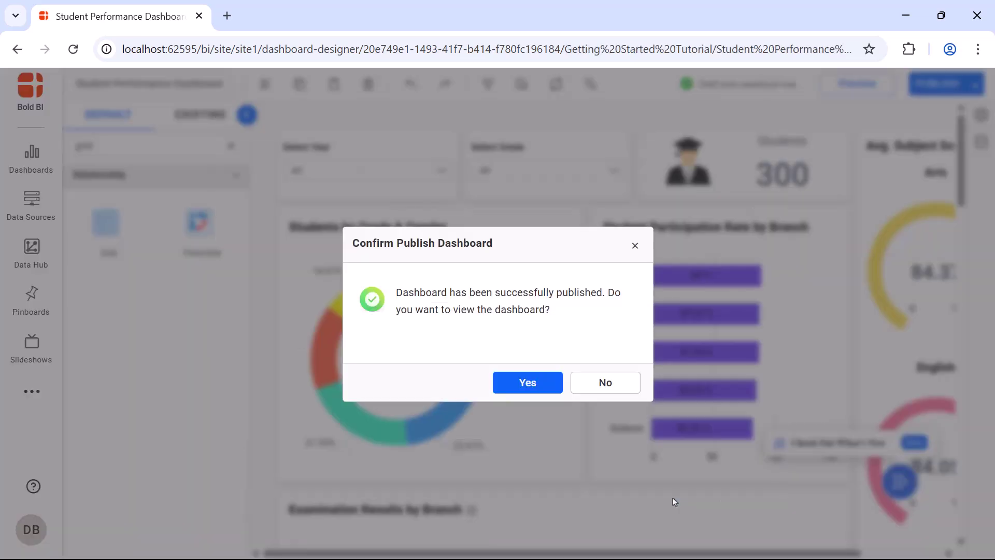
pyautogui.click(539, 385)
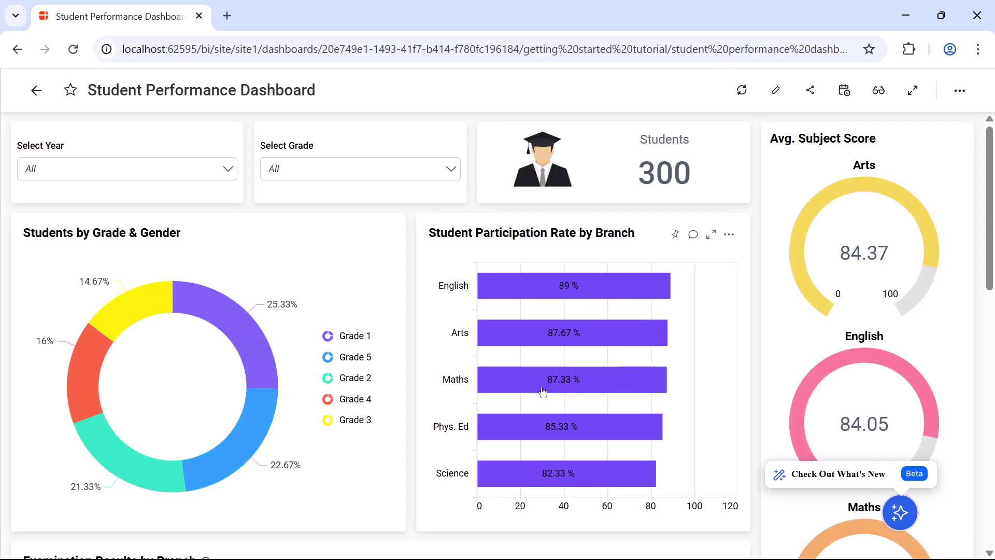